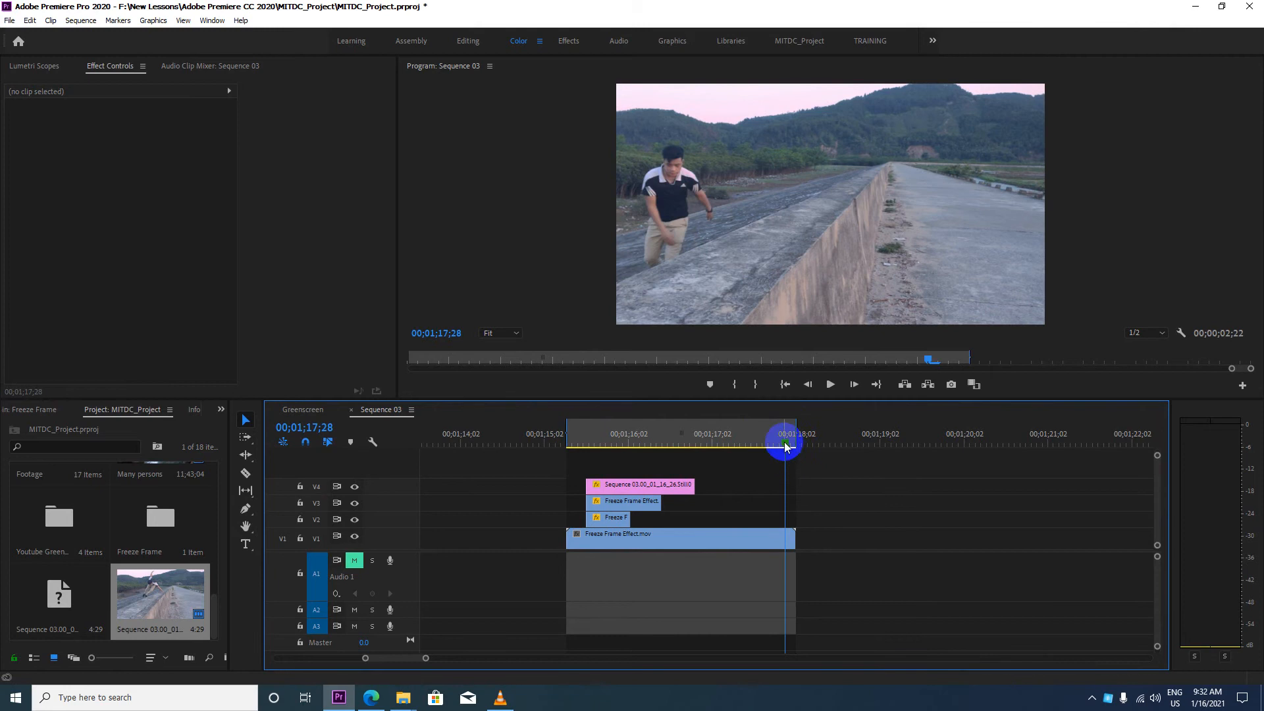
Step: Preview the layered freeze-frame shot, switch to the web browser and watch the start of "3 Ways to Freeze Frame | Adobe Premiere Pro Tutorial"
left_click_drag(788, 441, 653, 442)
left_click(370, 698)
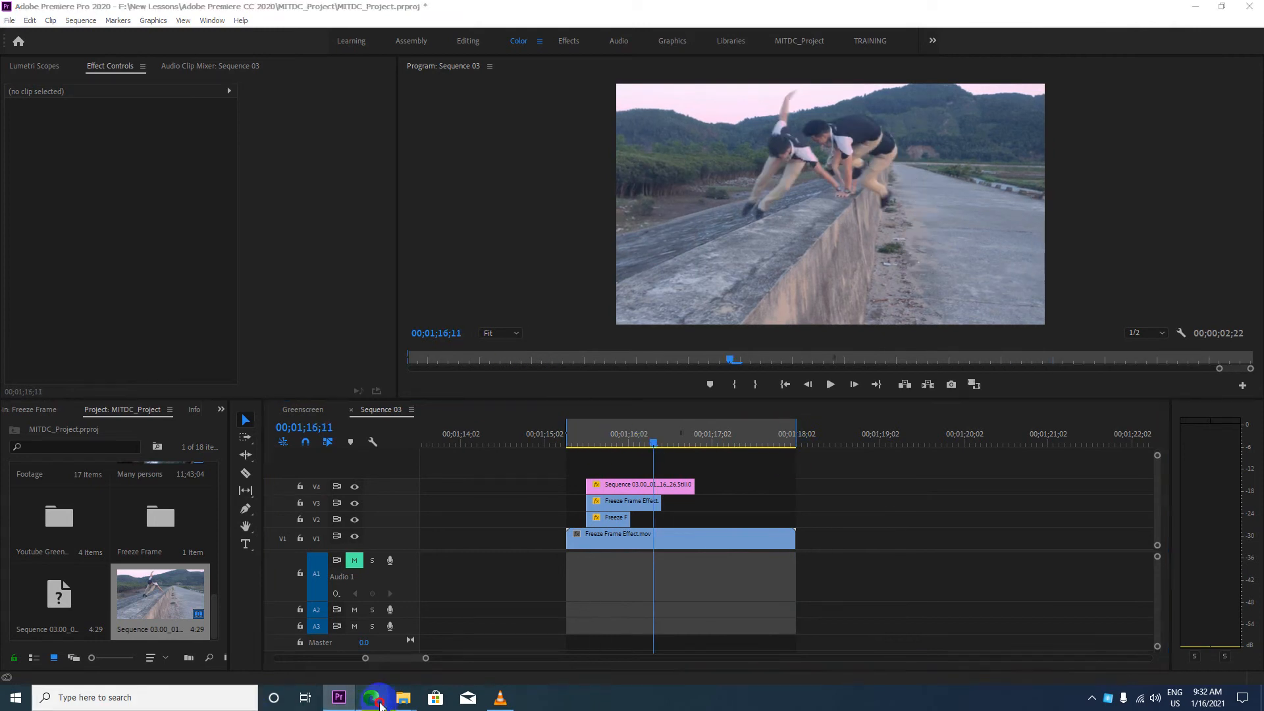
left_click(92, 10)
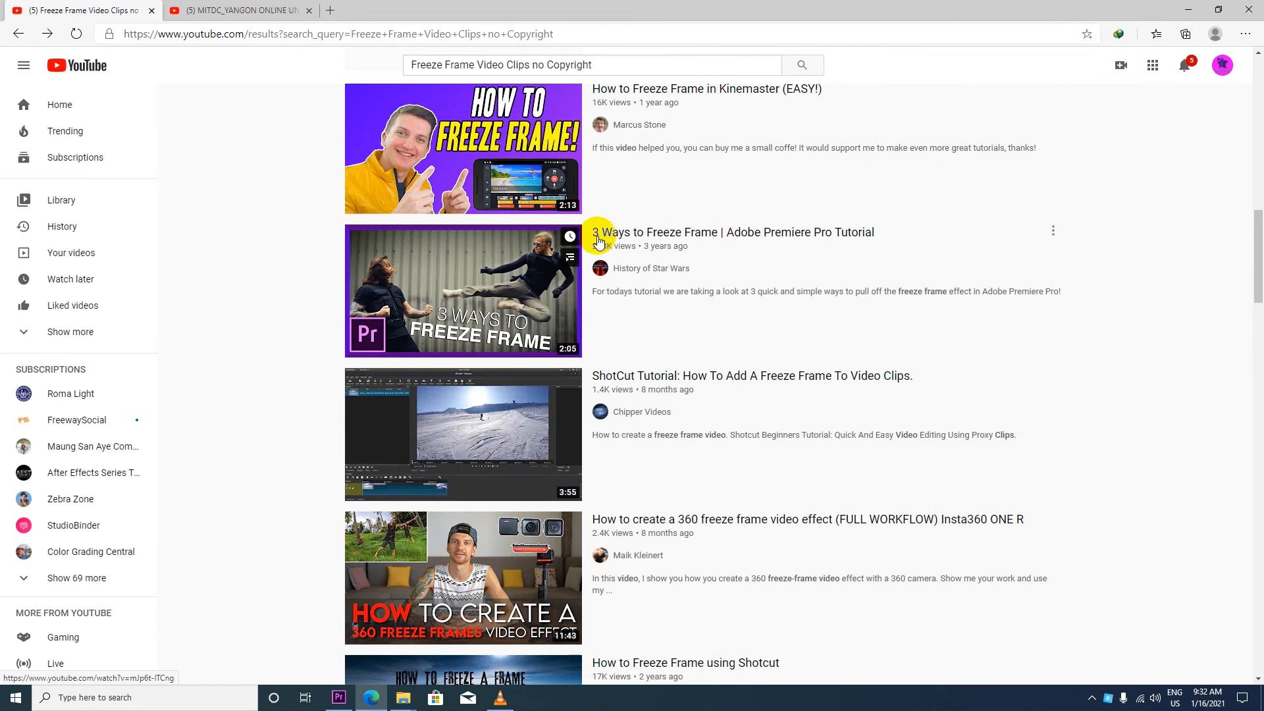
left_click(635, 235)
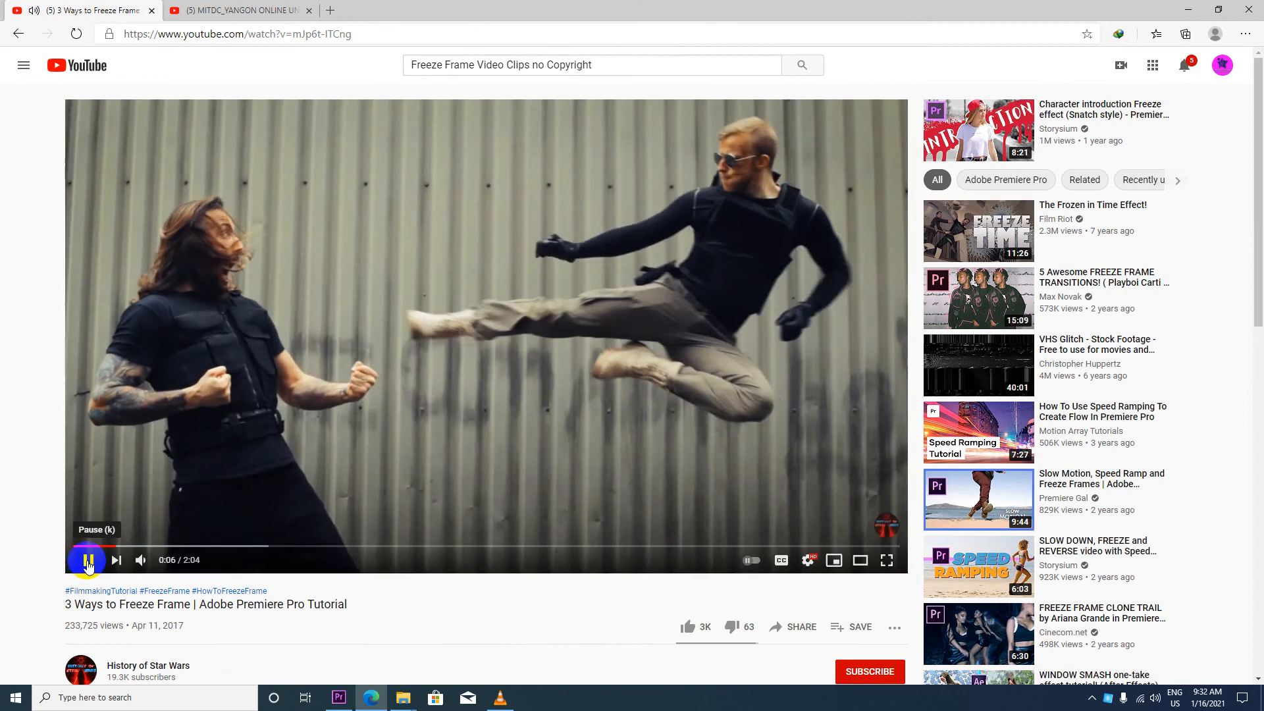
left_click(87, 560)
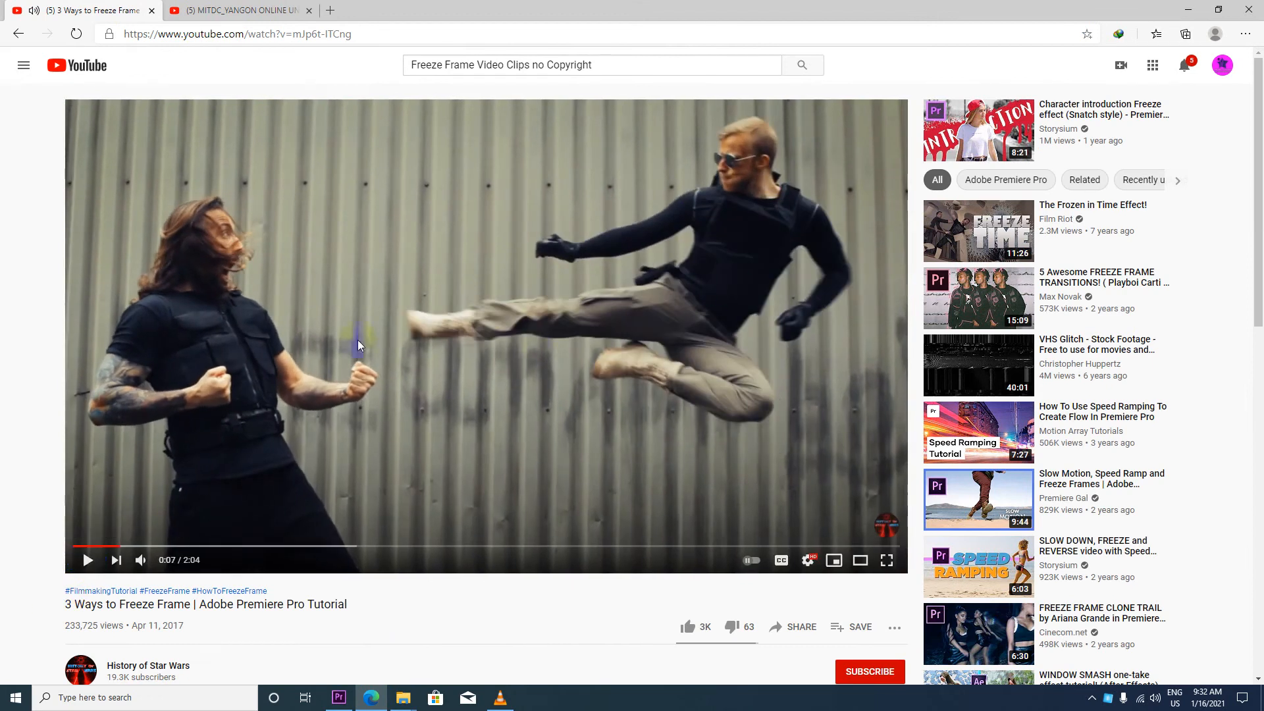
left_click(1188, 9)
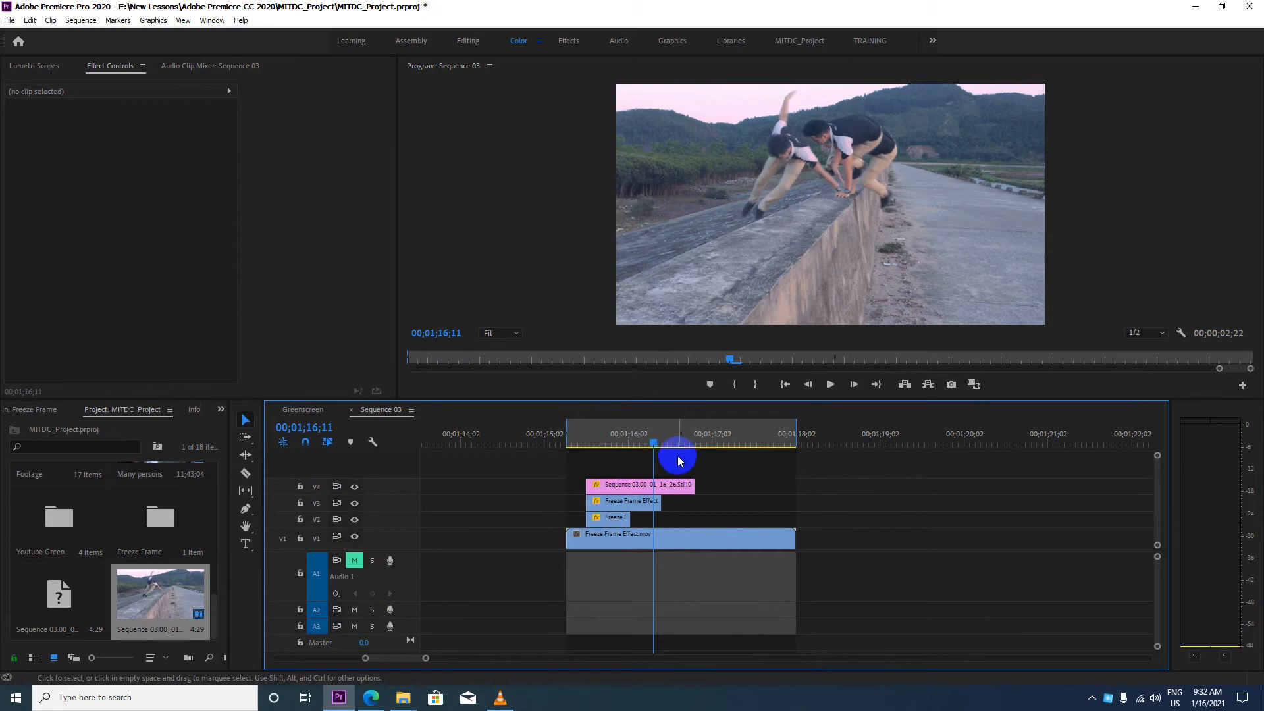
Step: Add Freeze Frame Effect.mov from the Freeze Frame bin to tracks V1 and A1, starting at about 00;01;19;10 after the existing clips
left_click_drag(650, 446, 728, 443)
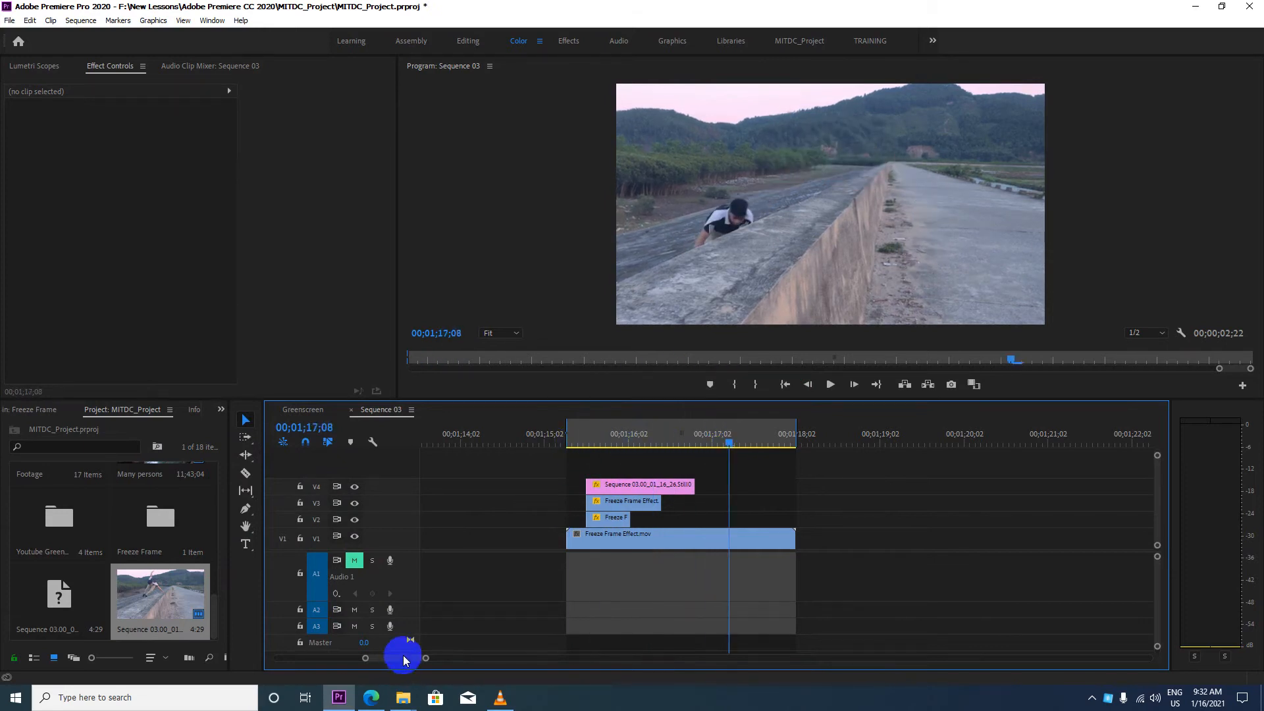
mouse_move(404, 657)
left_mouse_down()
mouse_move(415, 658)
mouse_move(404, 658)
mouse_move(409, 644)
left_mouse_up()
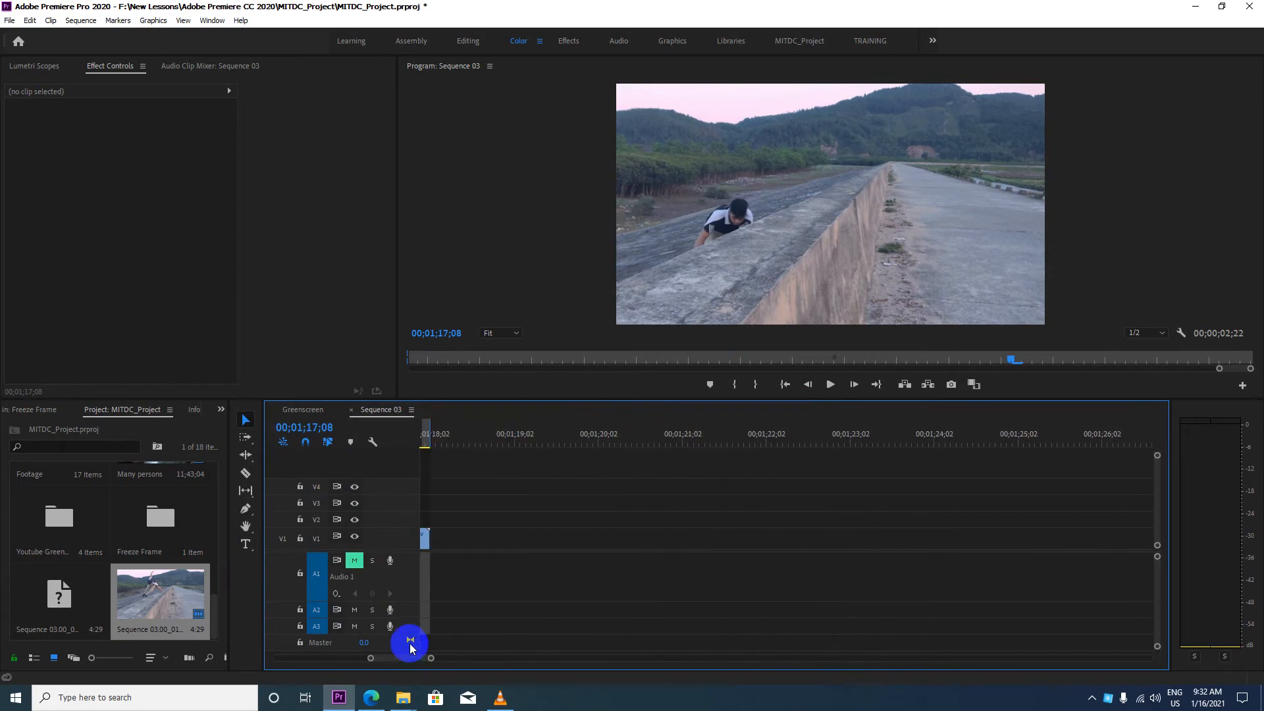
double_click(160, 511)
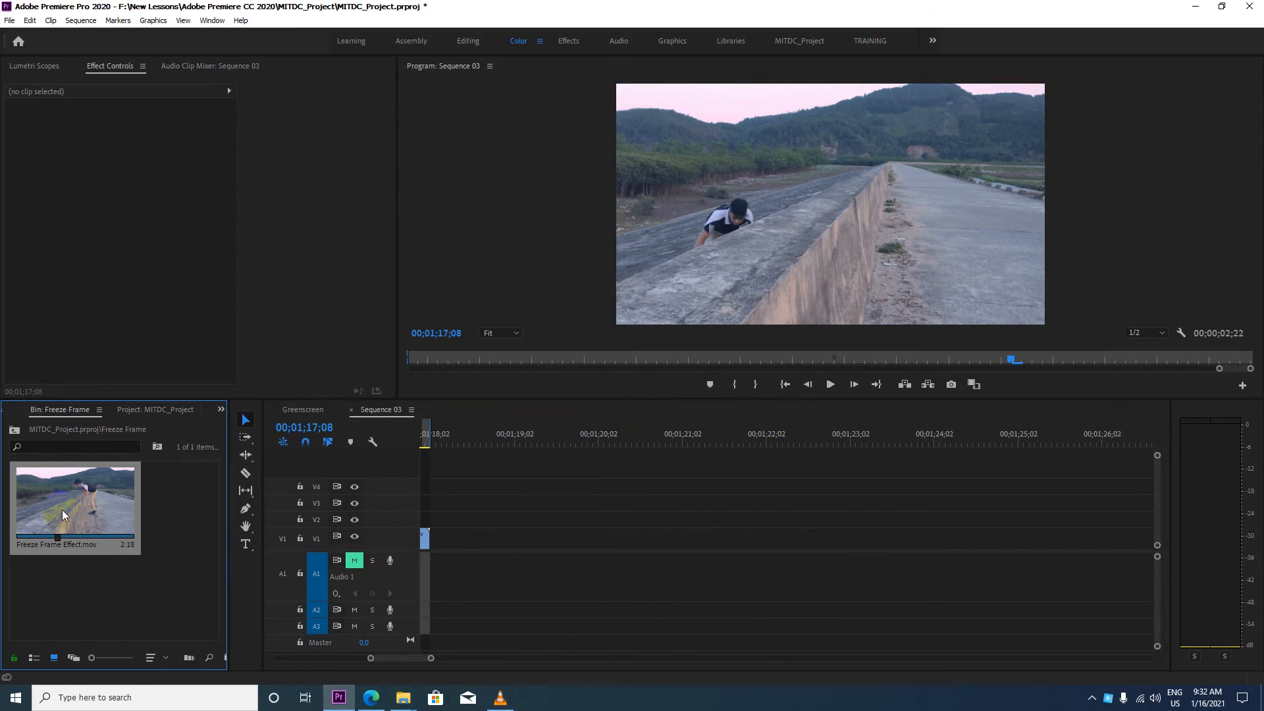
left_click_drag(47, 504, 536, 532)
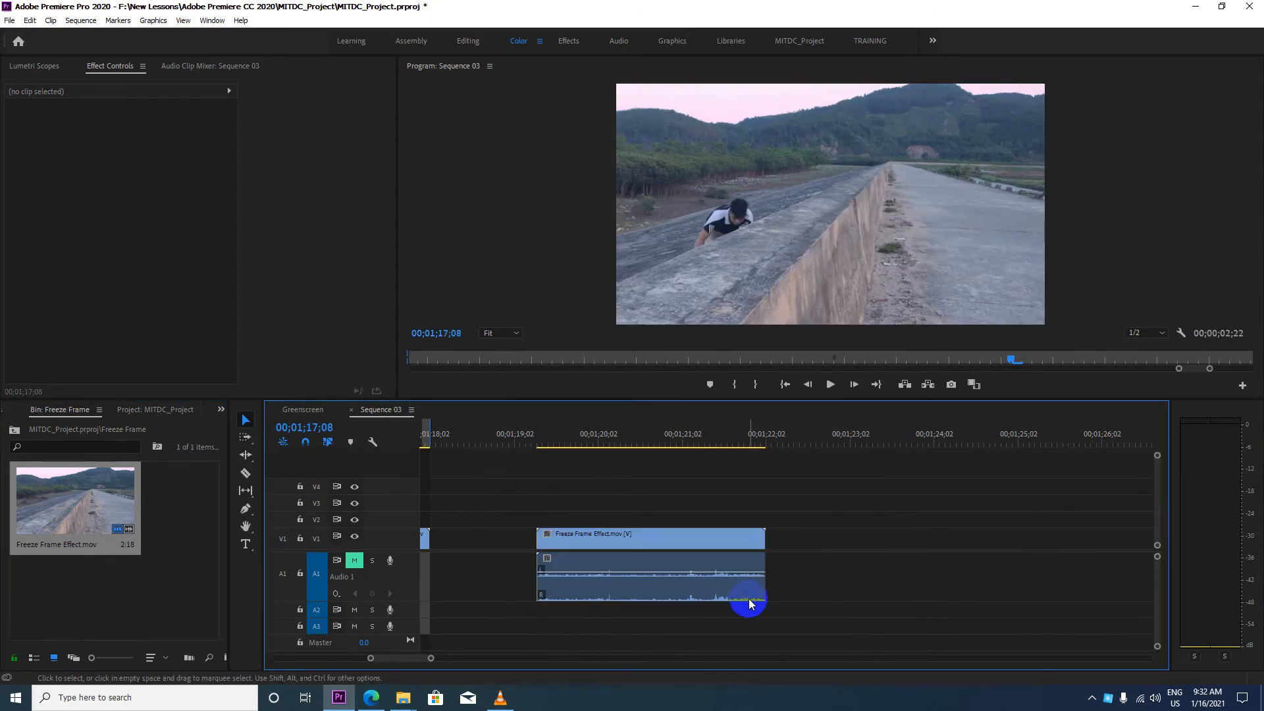
Step: Clear the new clip's audio while track V1 is locked, and unlock the track so the video is selectable
left_click(724, 542)
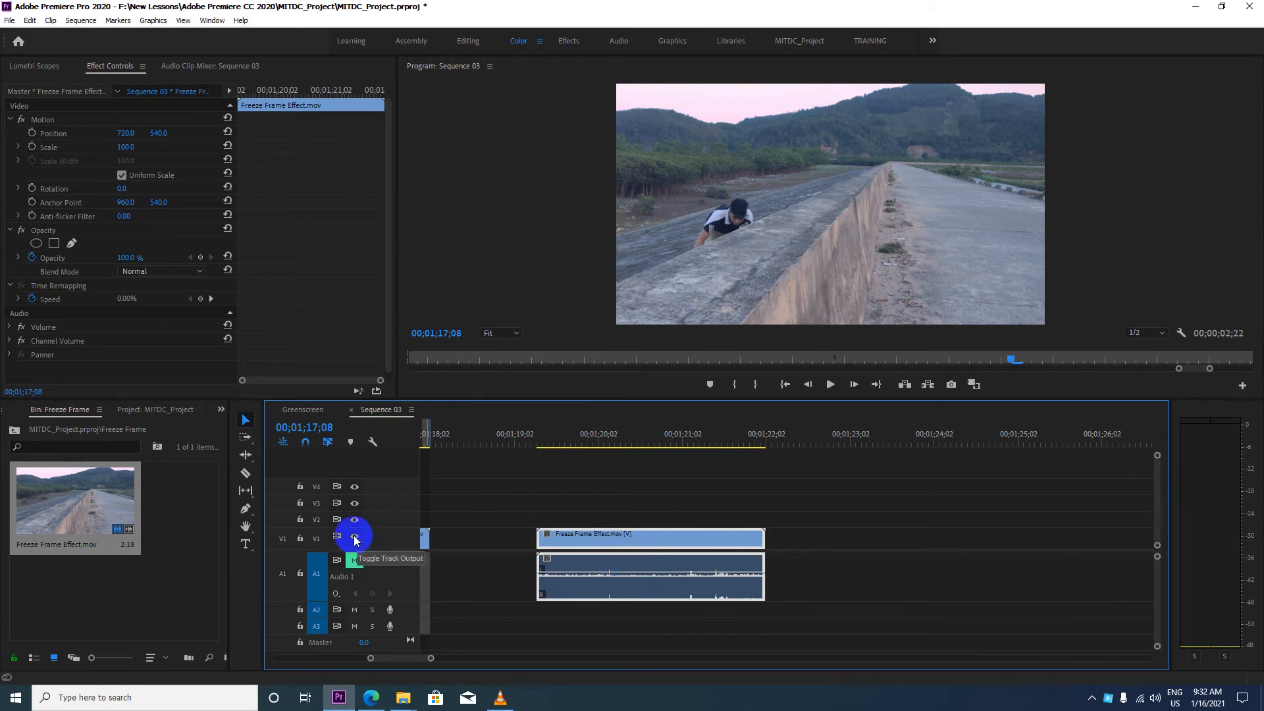
left_click(301, 538)
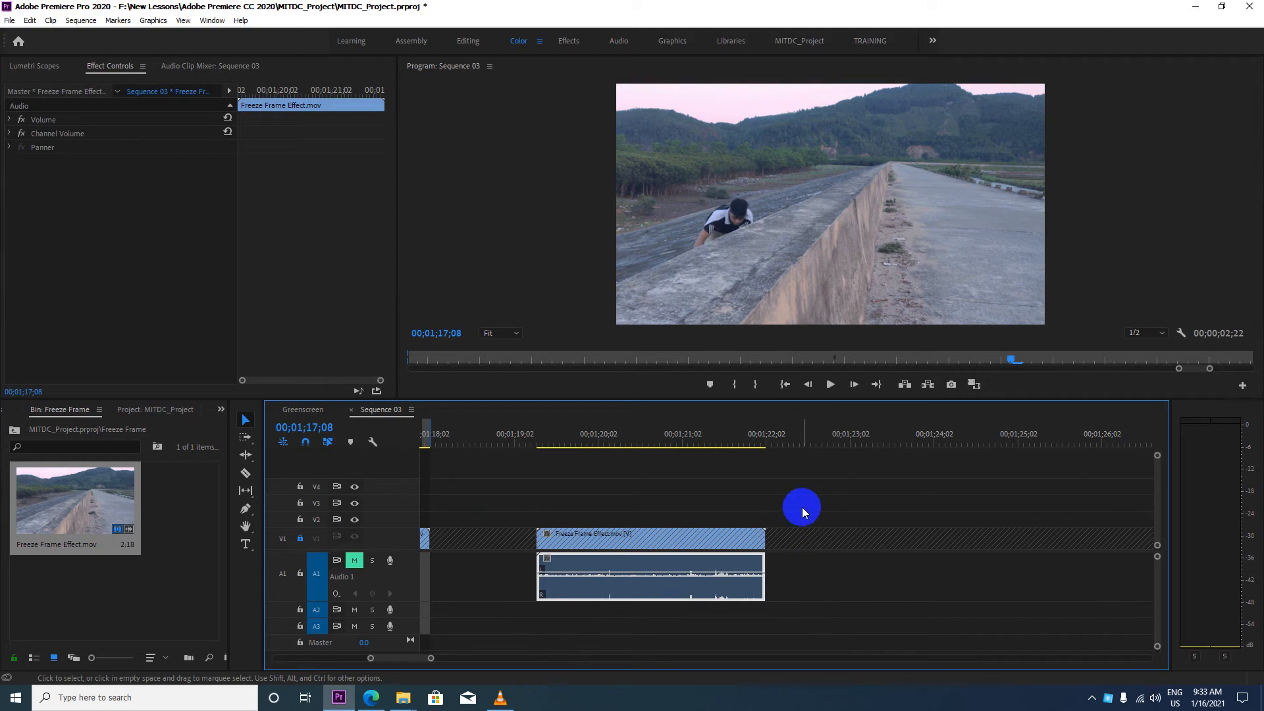
left_click_drag(802, 505, 582, 622)
left_click(584, 577)
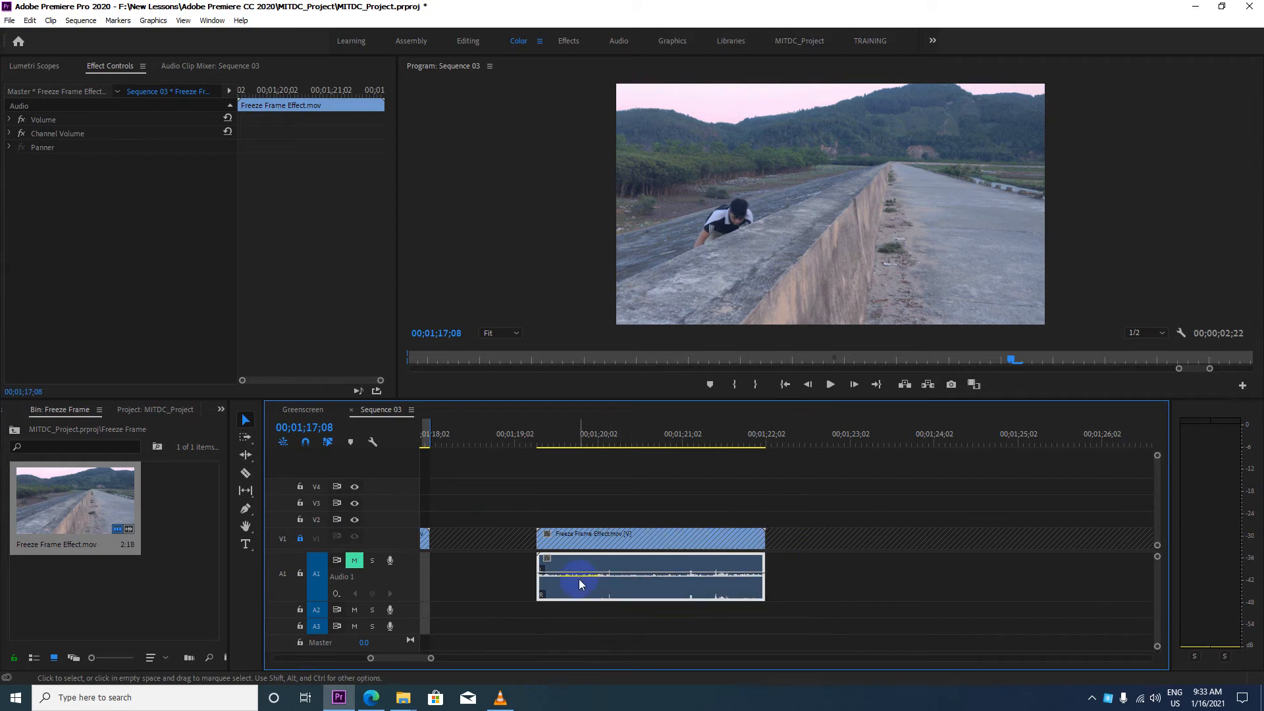
right_click(561, 571)
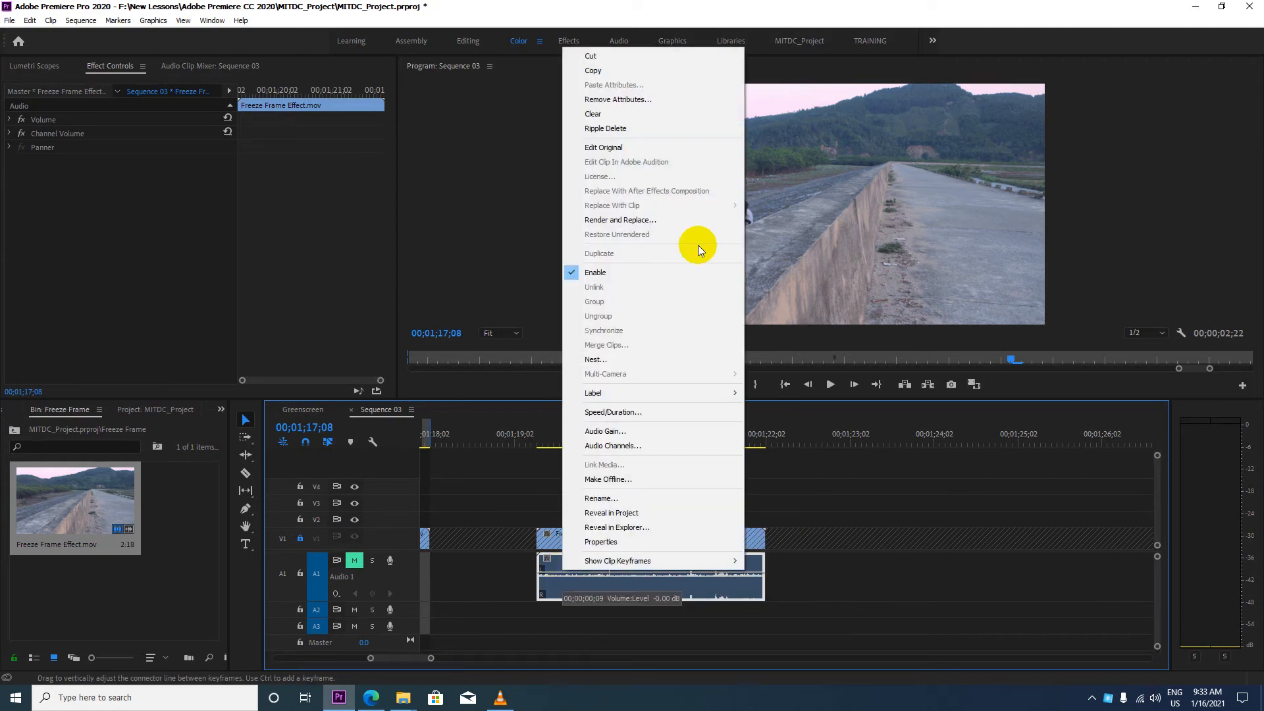
left_click(589, 113)
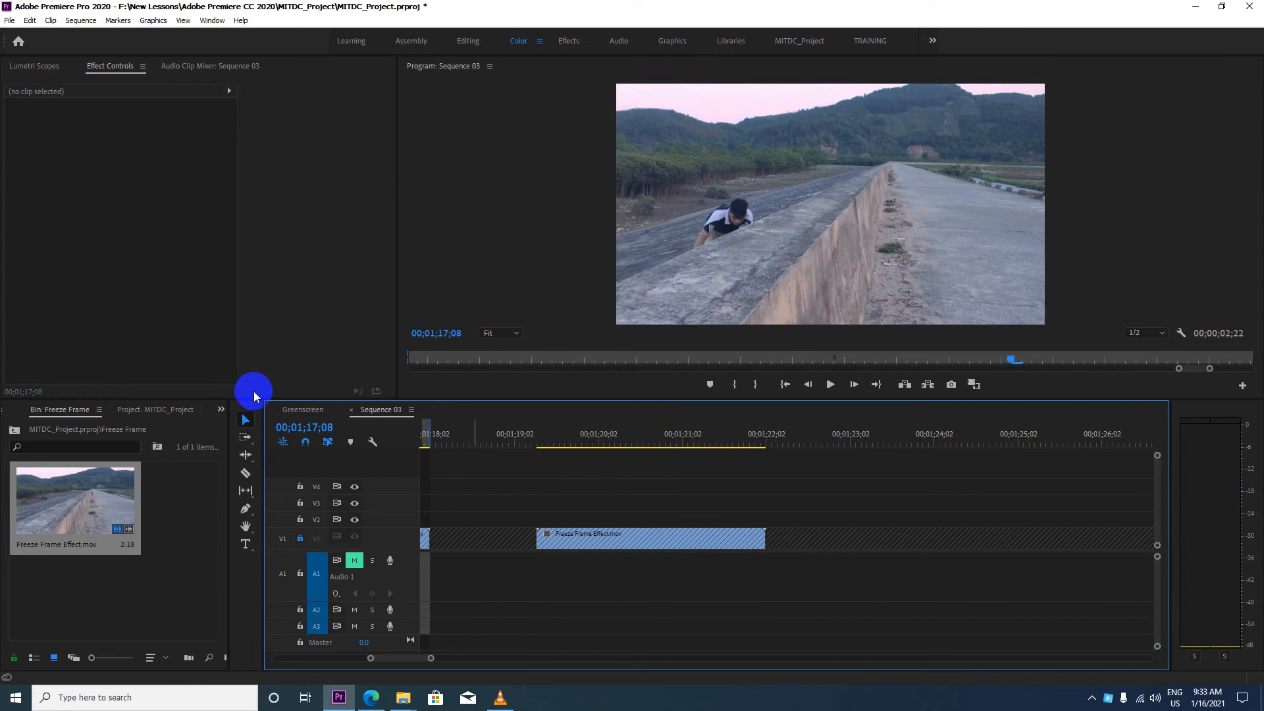
left_click(300, 539)
left_click(678, 544)
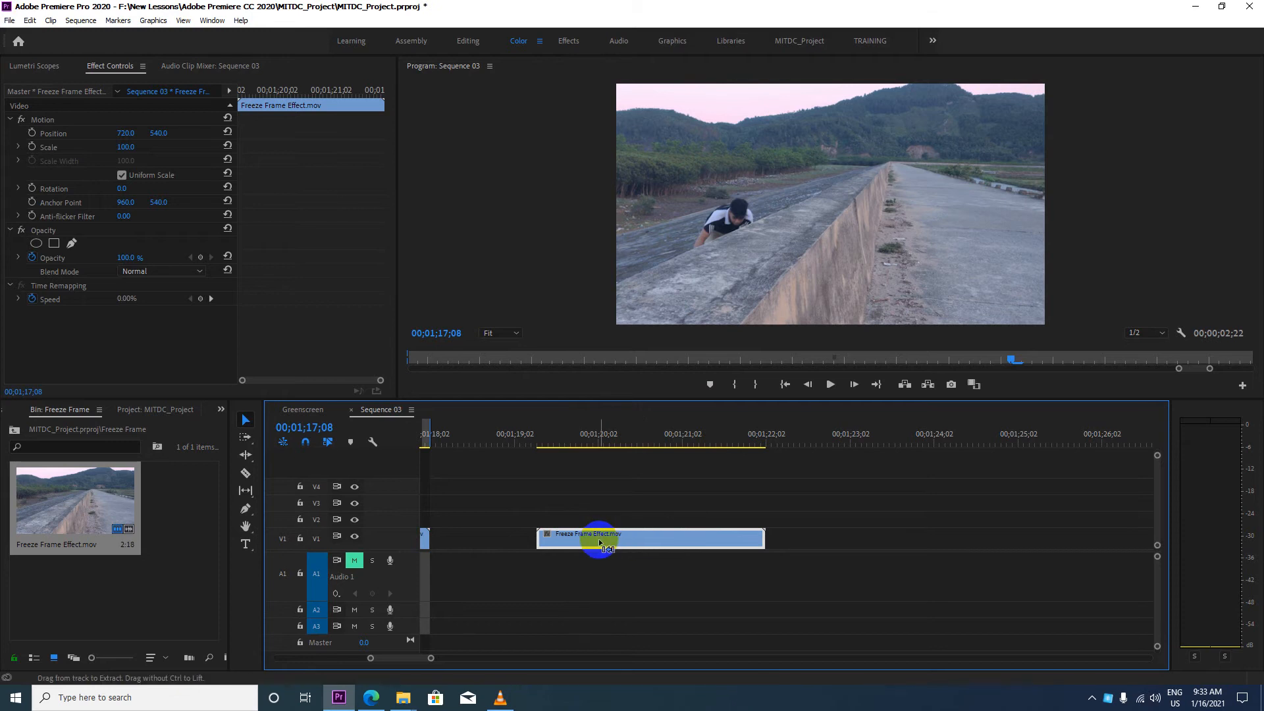
Step: Undo the audio removal on the new clip and leave track V1 unlocked
key("ctrl+z")
key("ctrl+z")
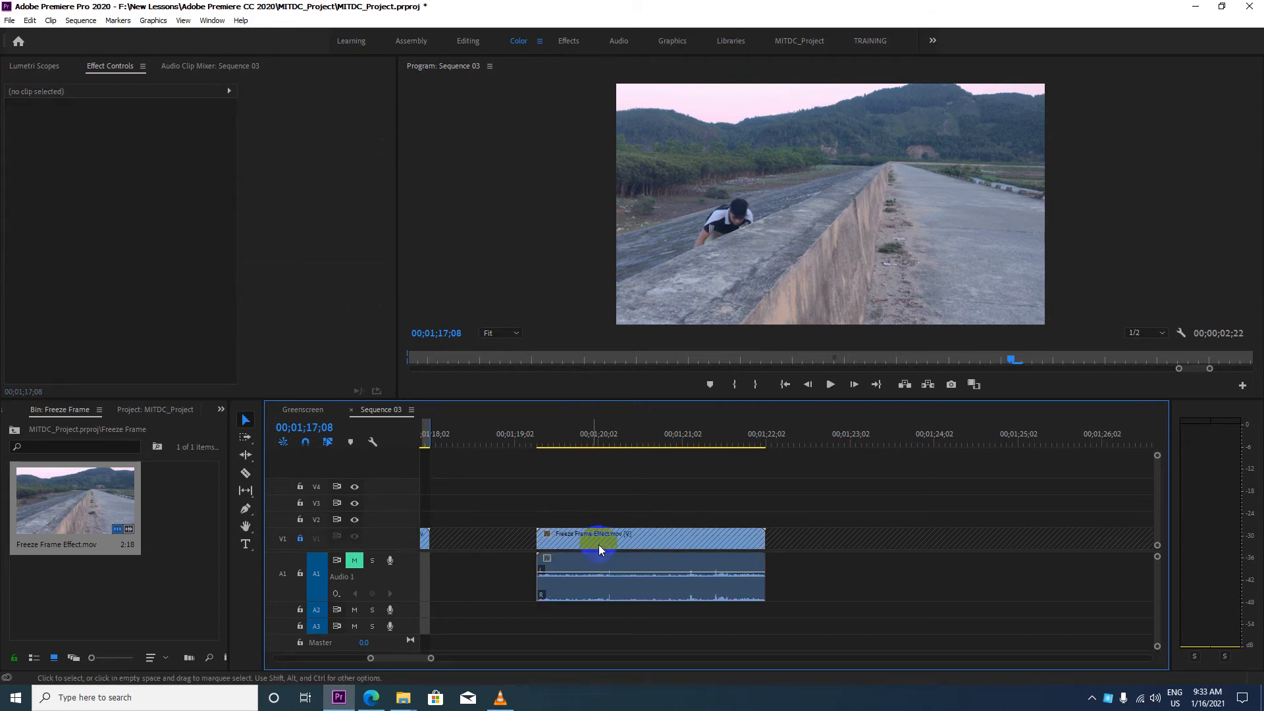
left_click(299, 538)
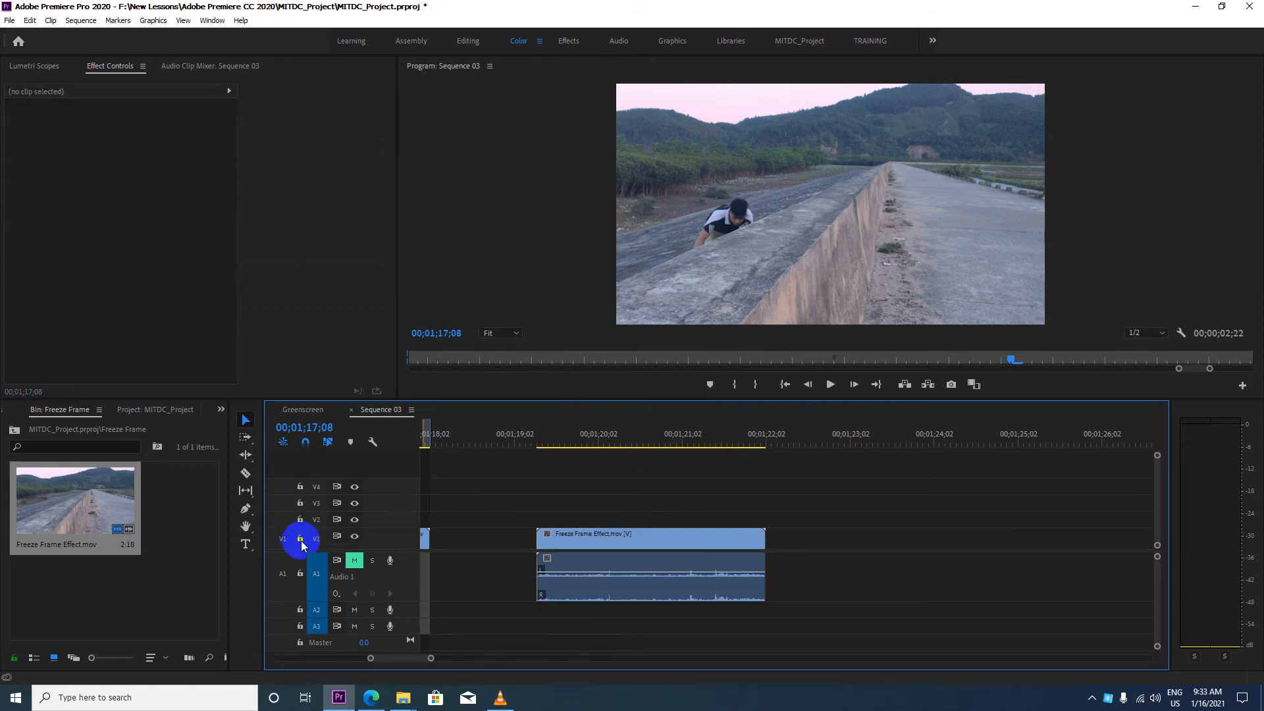
Step: Try clearing only the audio portion of the linked clip without locking its video track, and undo the removal
left_click(718, 580)
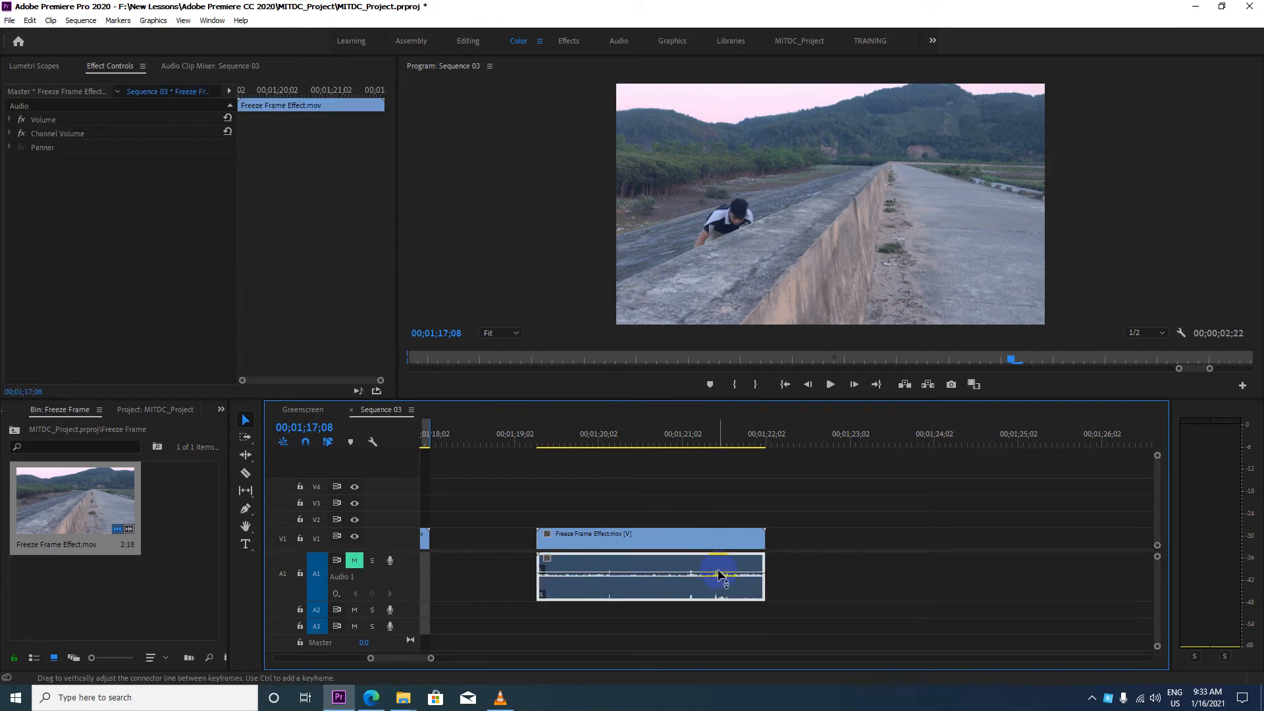
right_click(718, 572)
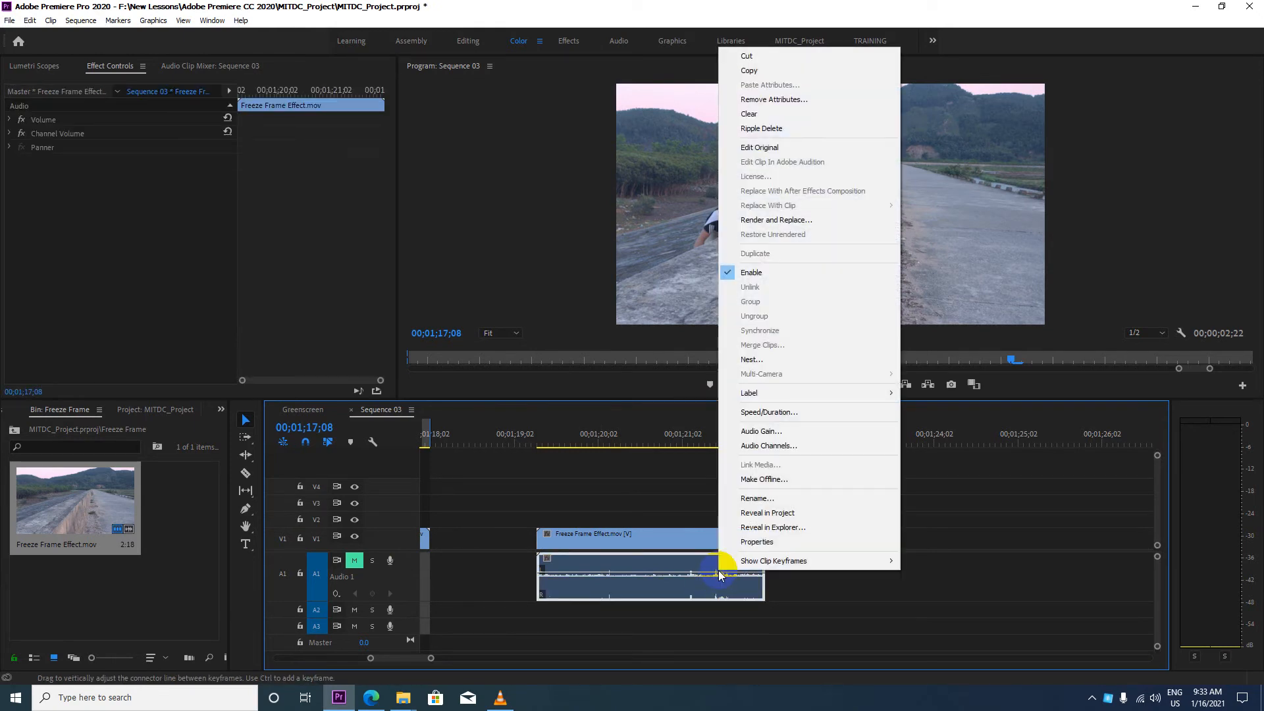
left_click(747, 115)
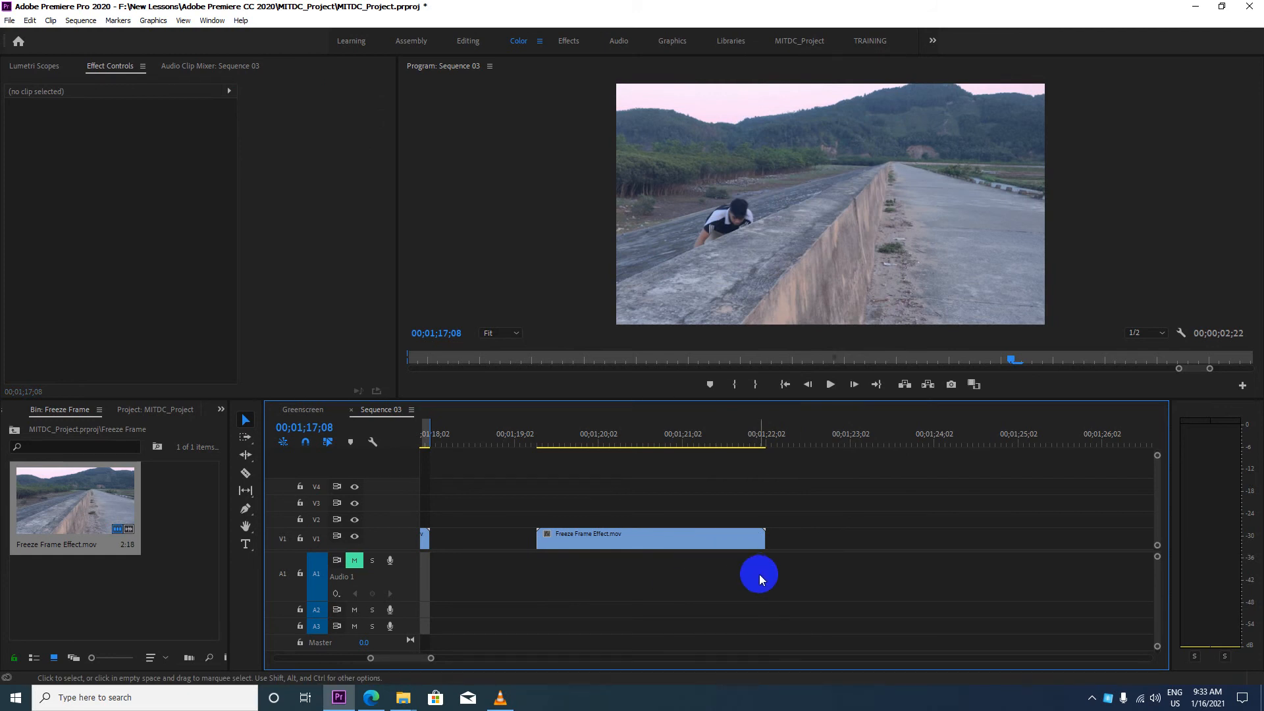
key("ctrl+z")
Step: Unlink the new Freeze Frame Effect.mov clip's audio from its video and delete the audio part on A1
left_click(739, 563)
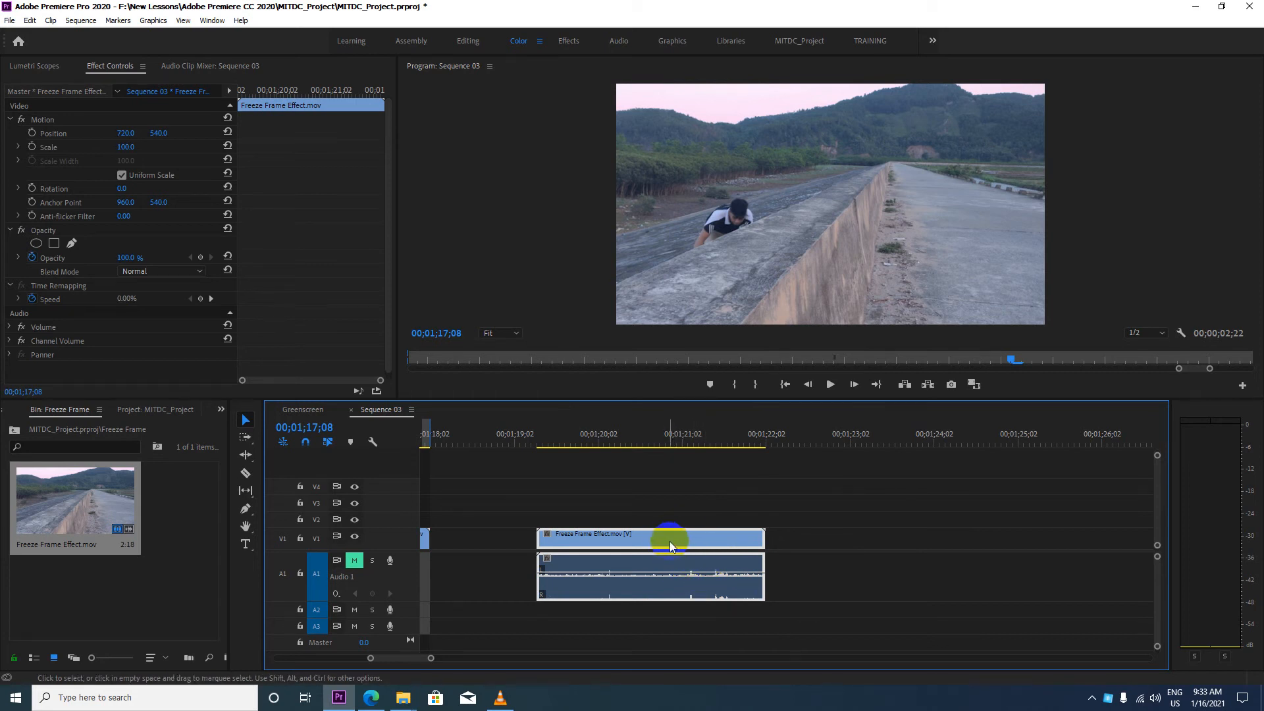
left_click(679, 574)
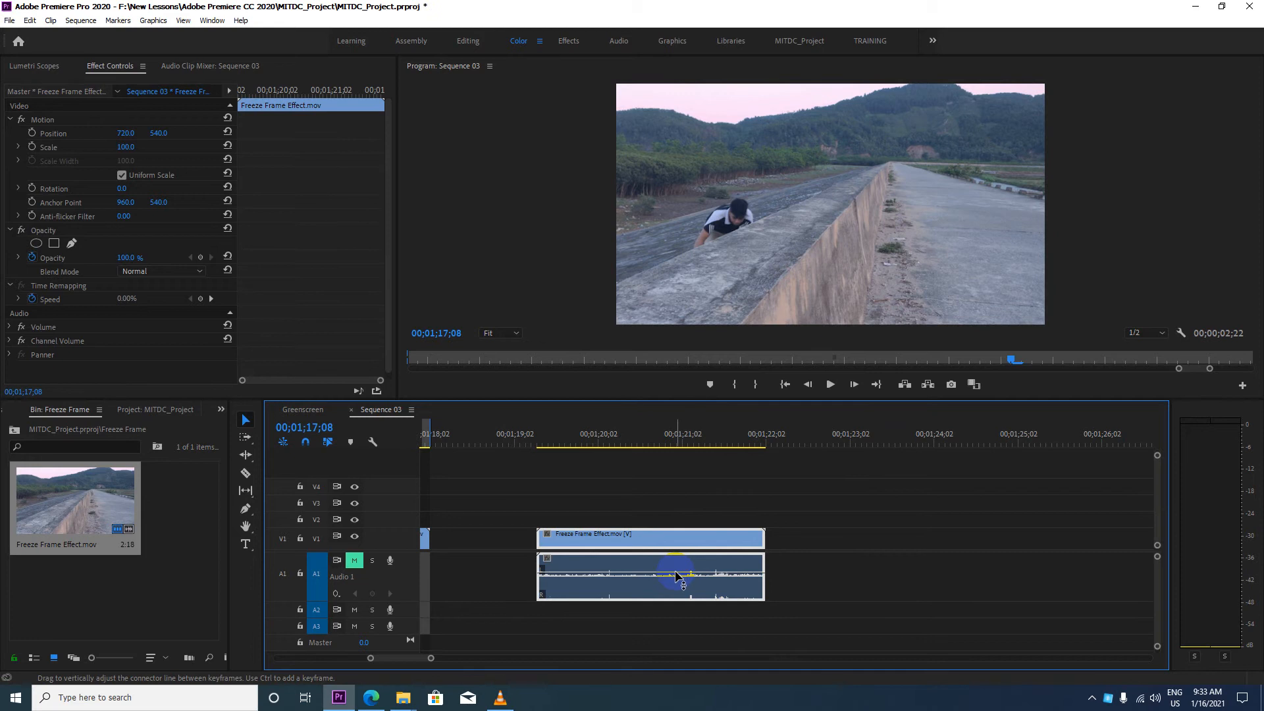
key("ctrl+s")
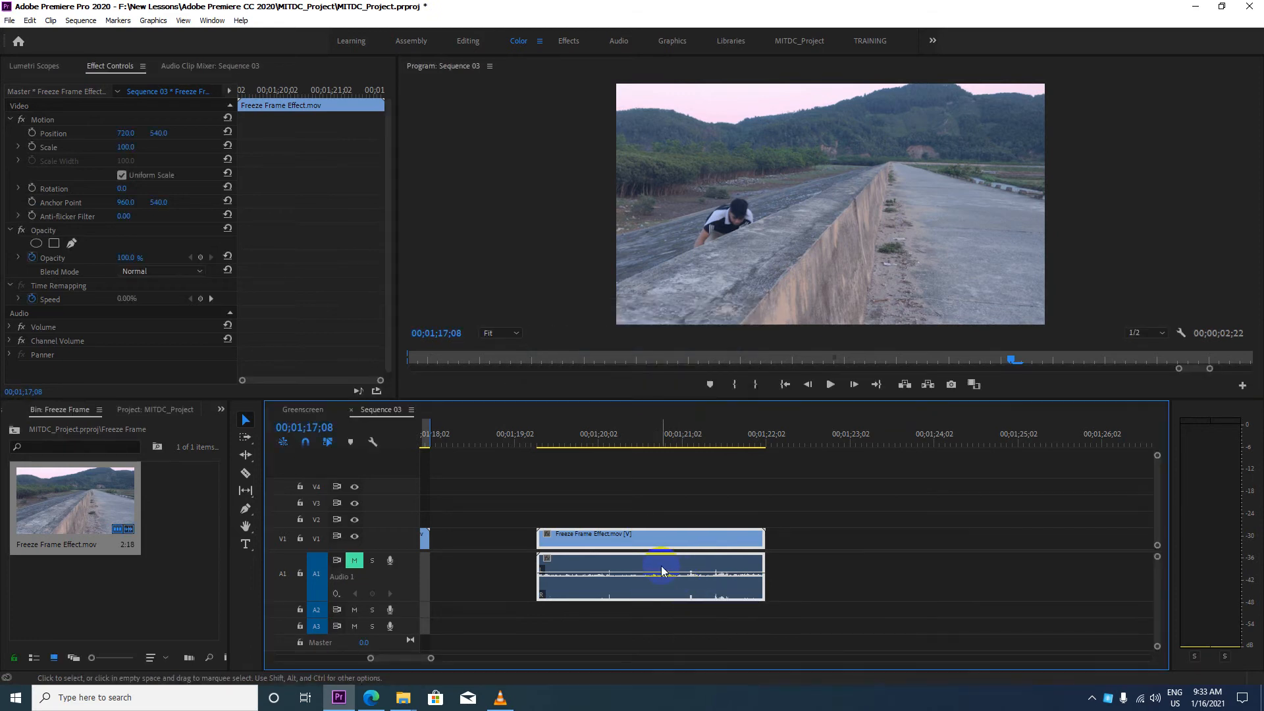
left_click(664, 579)
right_click(669, 581)
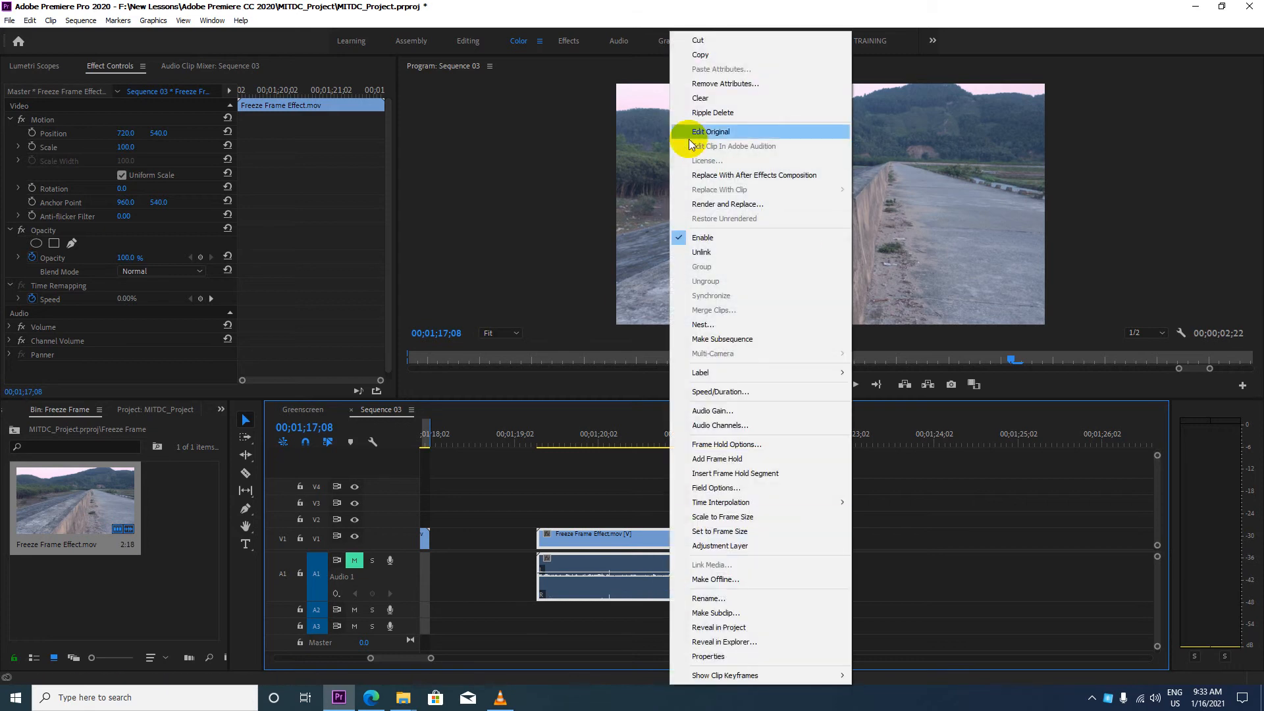
left_click(710, 253)
left_click(678, 584)
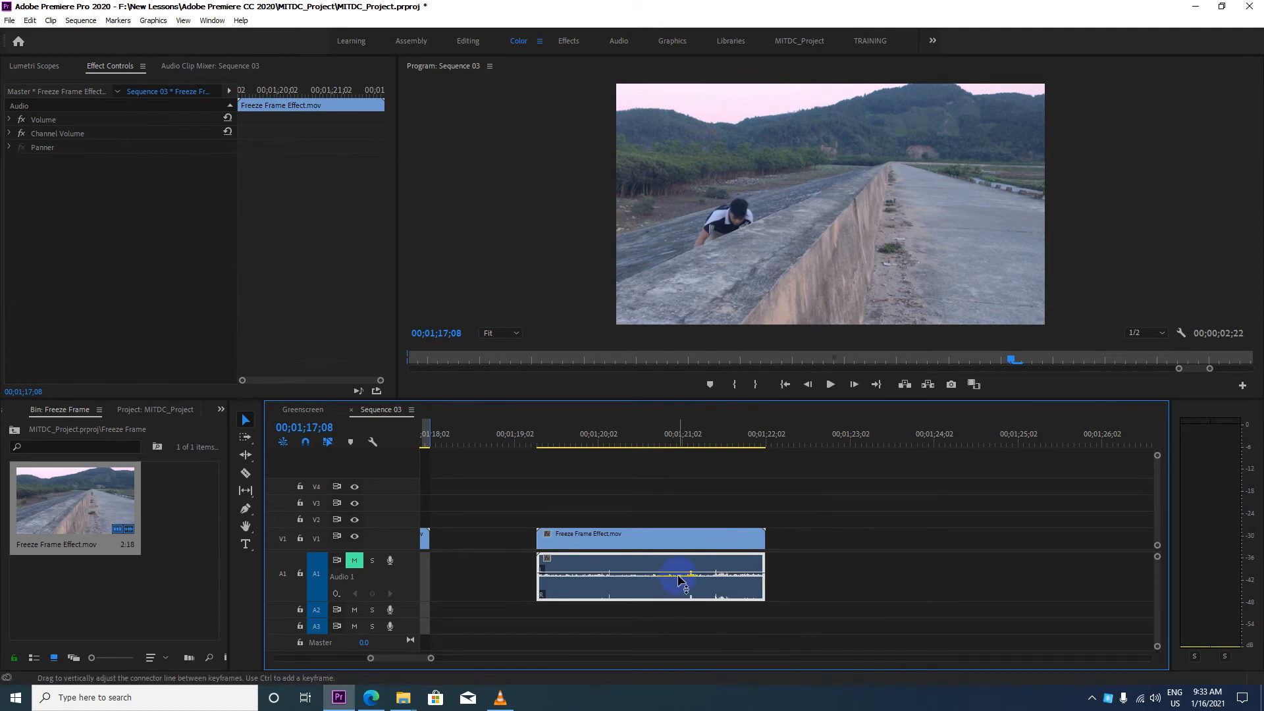
key("Delete")
Step: Position the playhead at 00;01;19;25, where the man crouches before the wall, and start exporting that frame
left_click_drag(535, 437, 568, 442)
left_click(571, 537)
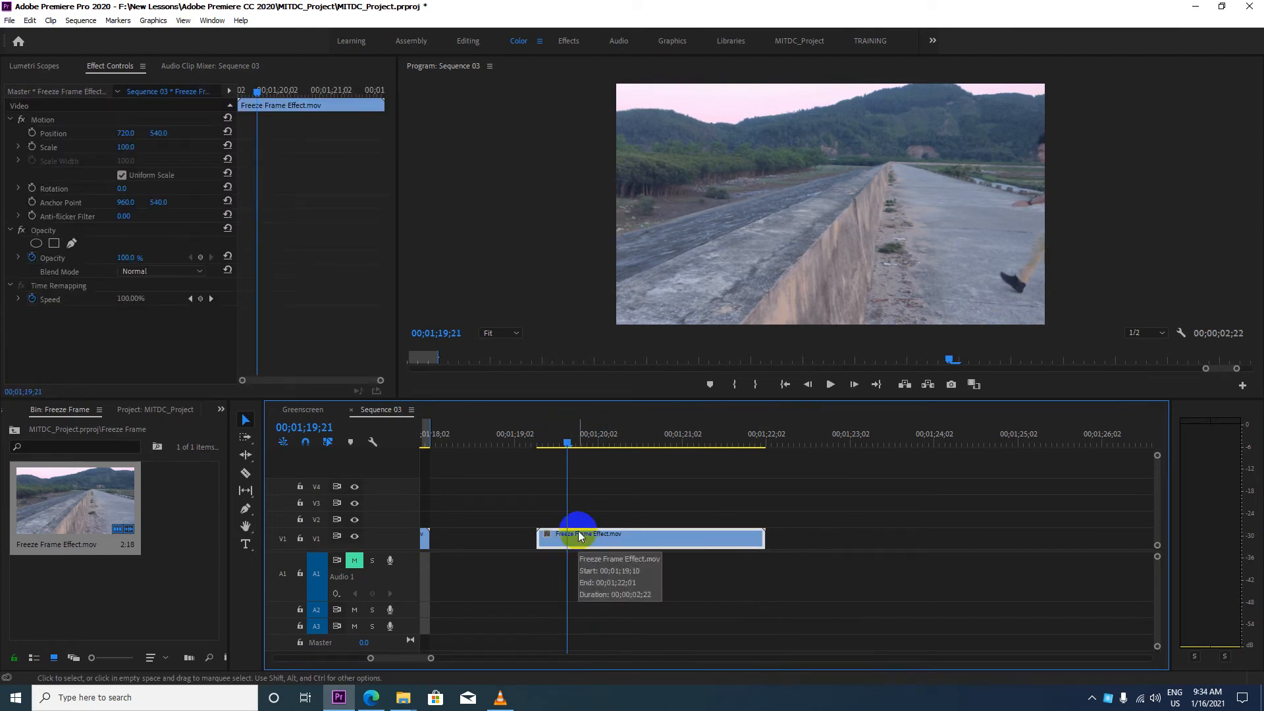
left_click_drag(565, 442, 578, 445)
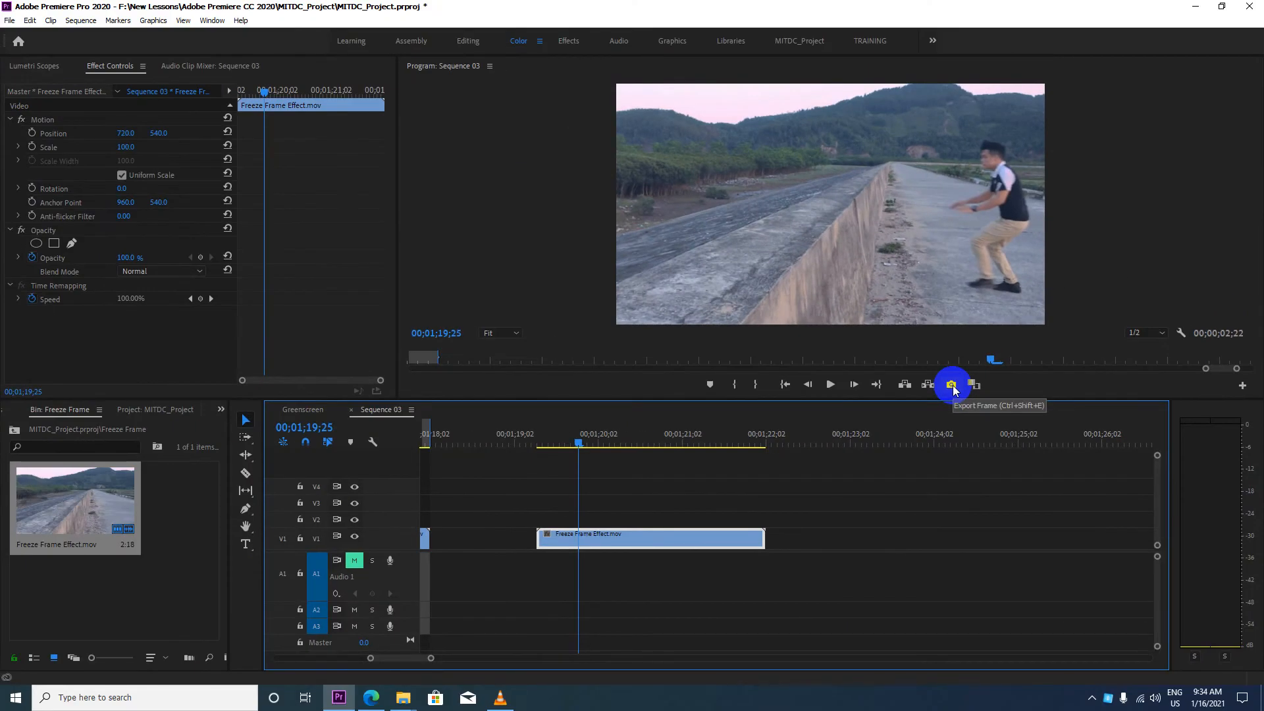
left_click(953, 387)
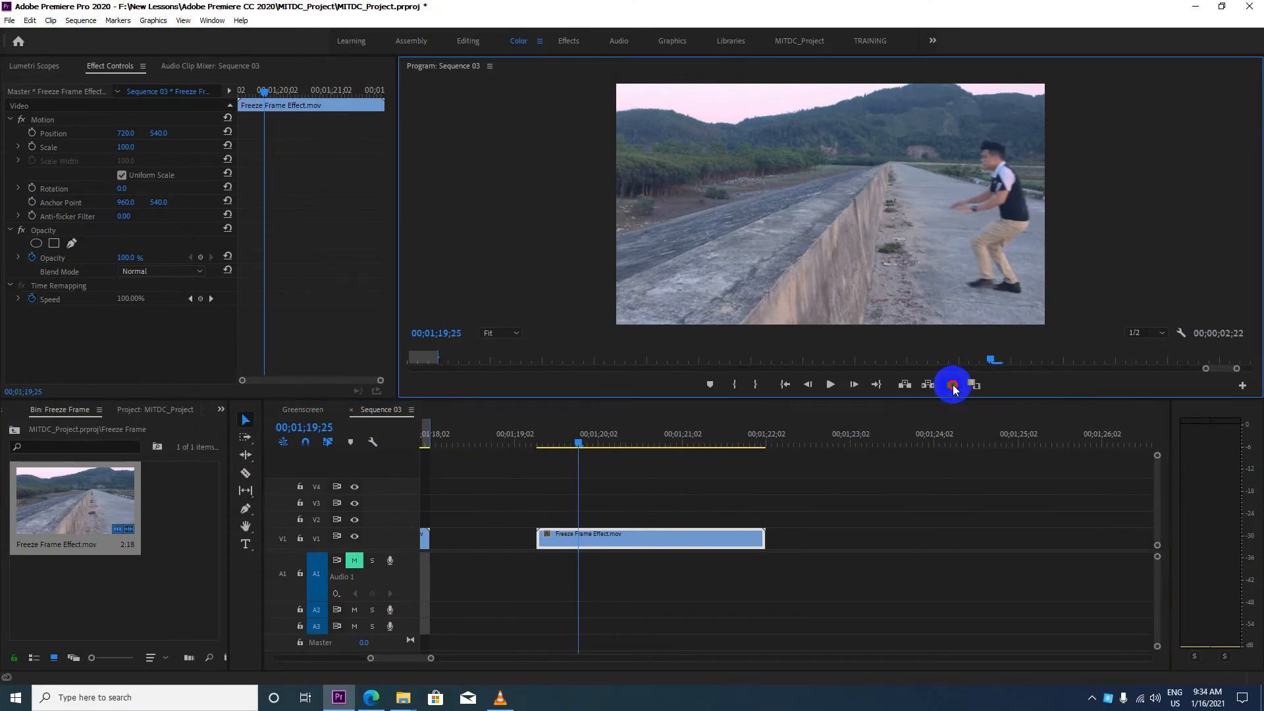
left_click_drag(585, 271, 532, 189)
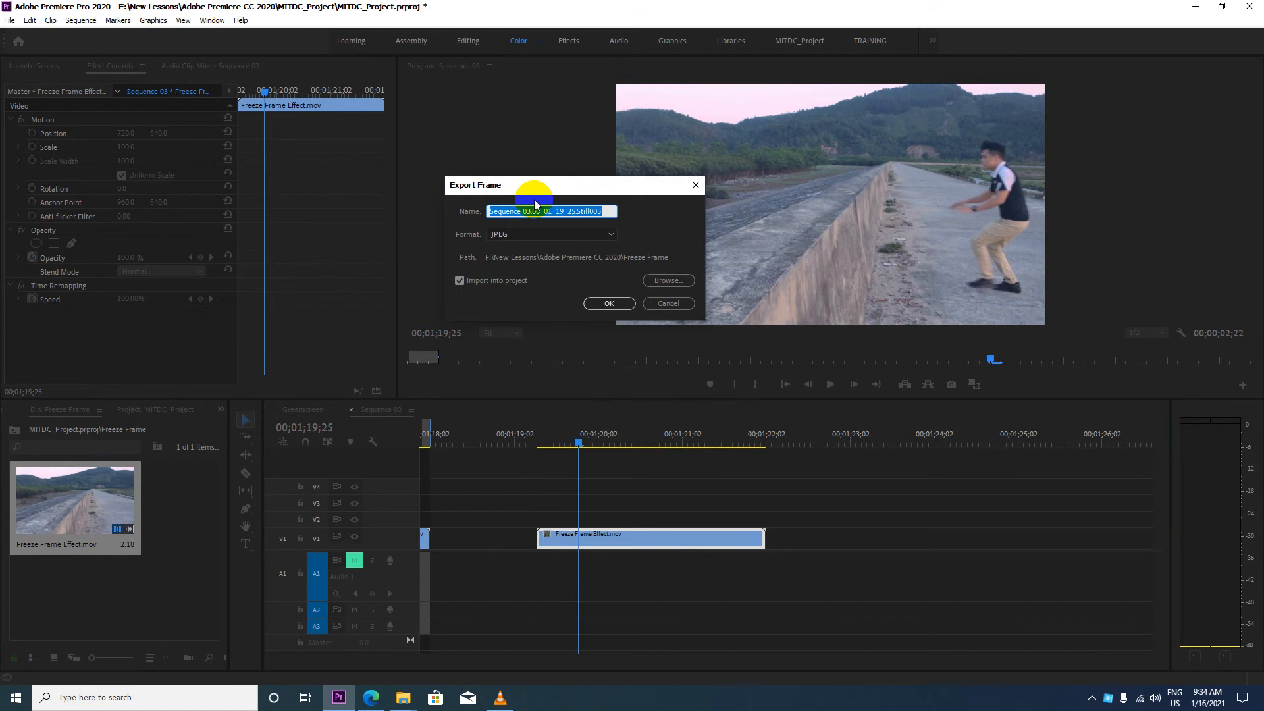
Step: Set the still's export format to JPEG and keep the option to import it into the project enabled
left_click(606, 234)
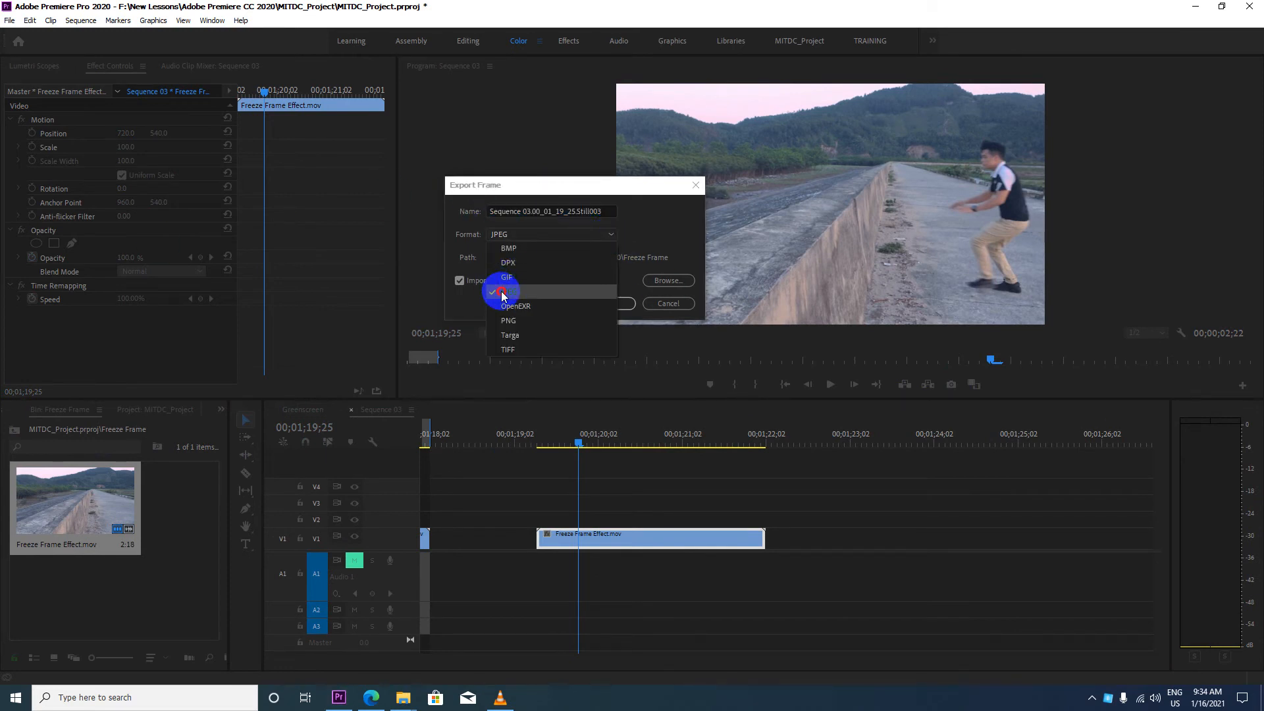
left_click(502, 292)
left_click(607, 234)
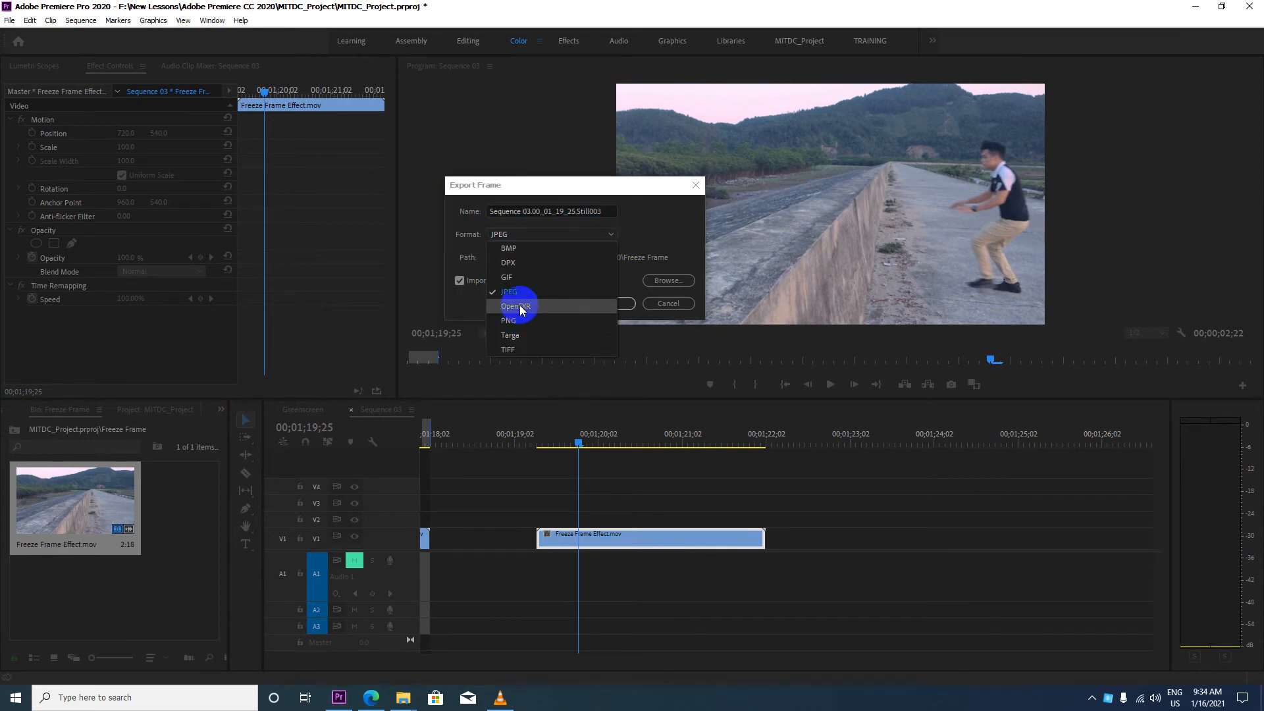
left_click(504, 291)
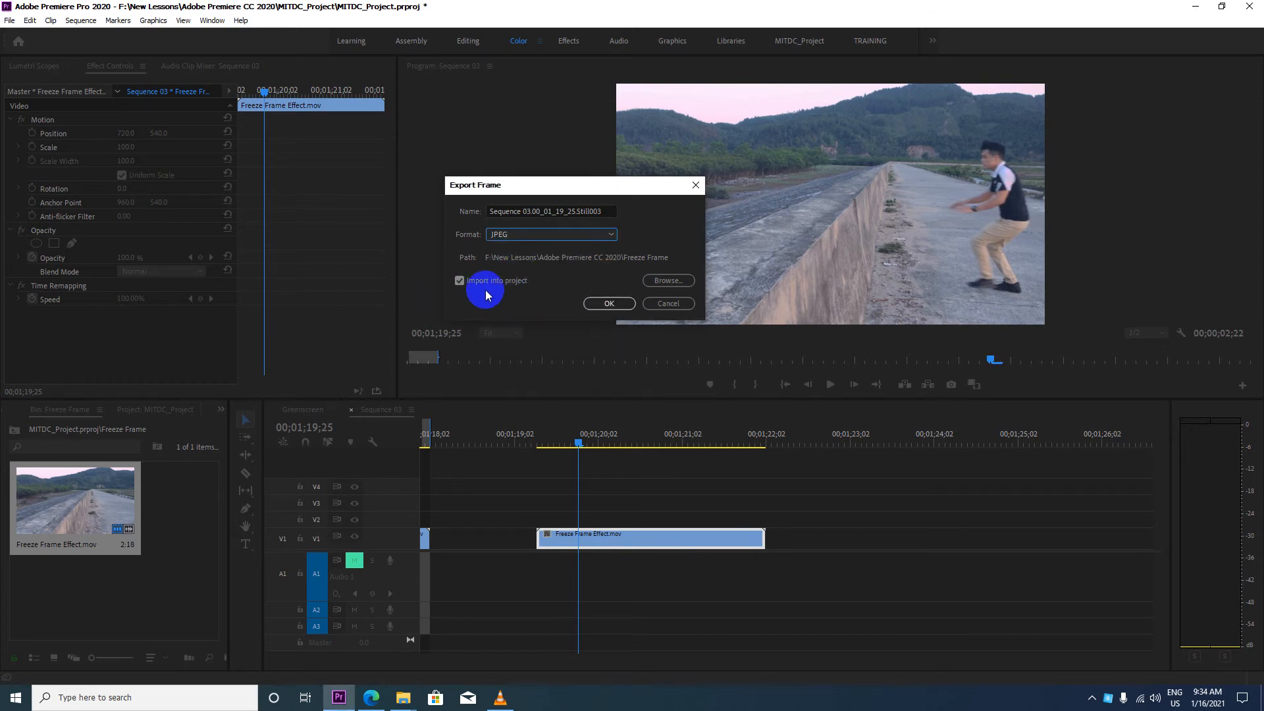
left_click(460, 281)
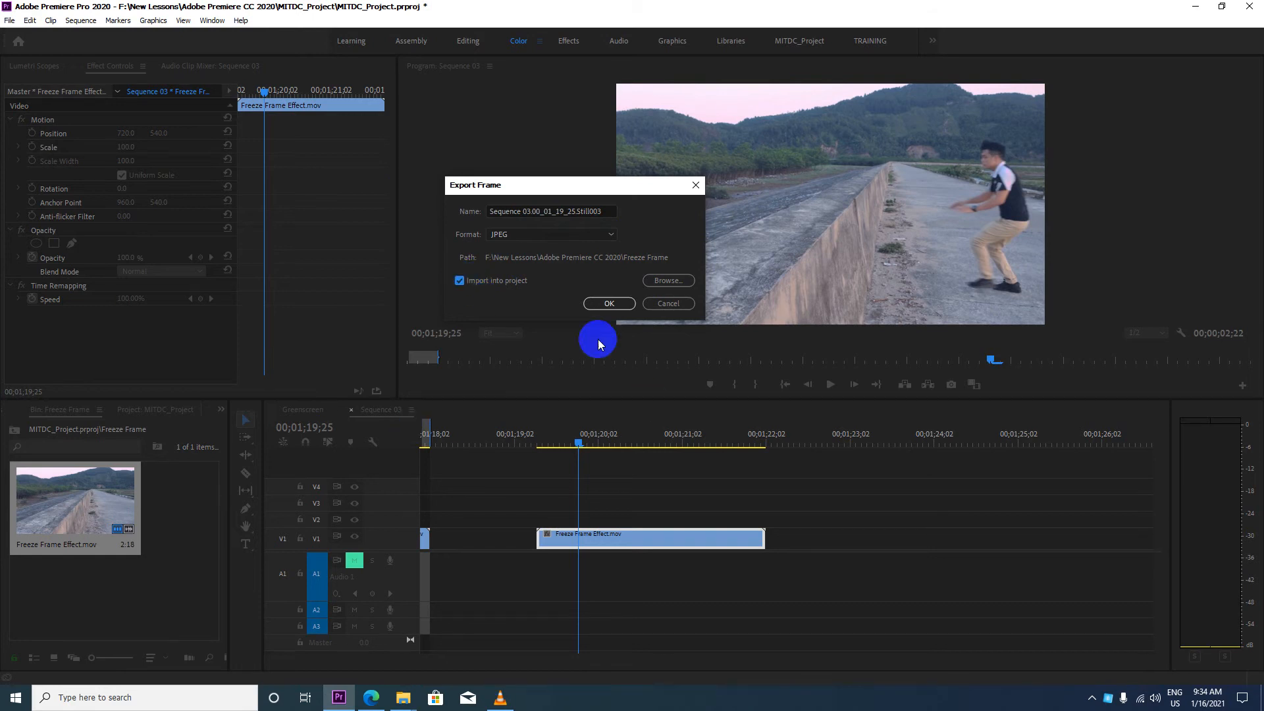
Step: Start choosing the still's export location and open the Freeze Frame folder inside Adobe Premiere CC 2020
left_click(666, 286)
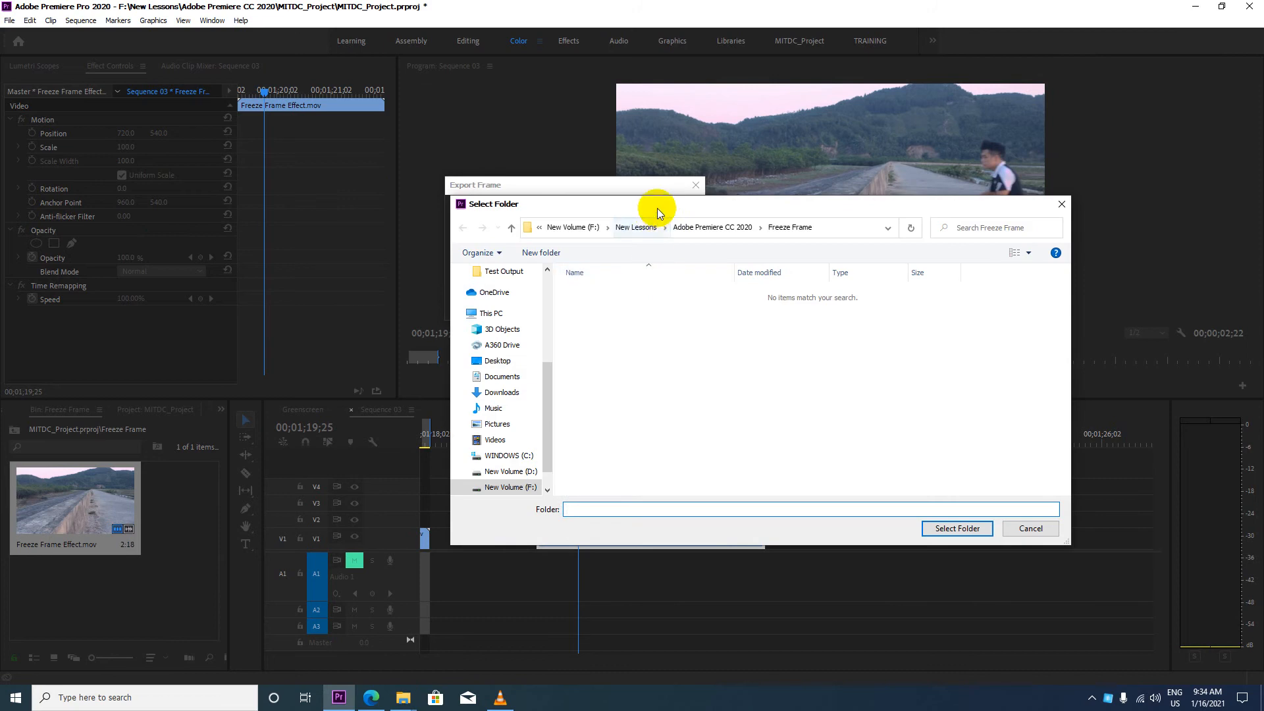
left_click_drag(657, 208, 381, 171)
left_click(233, 193)
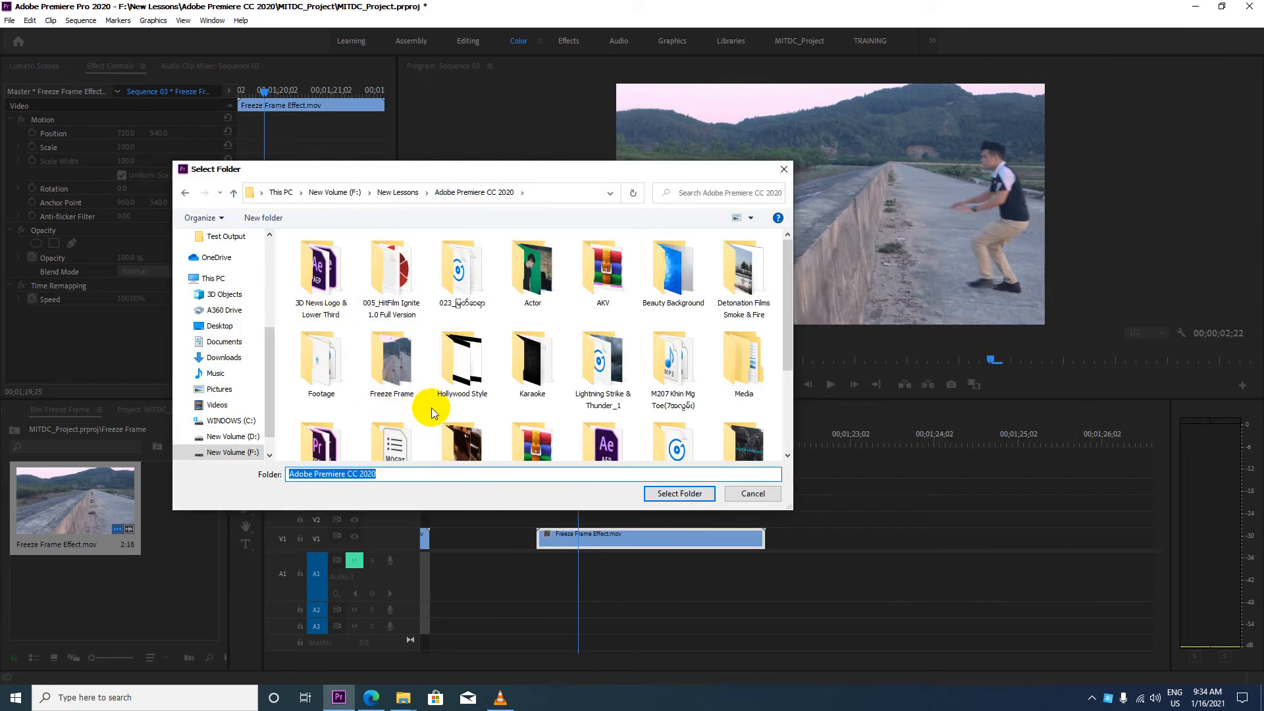
double_click(392, 361)
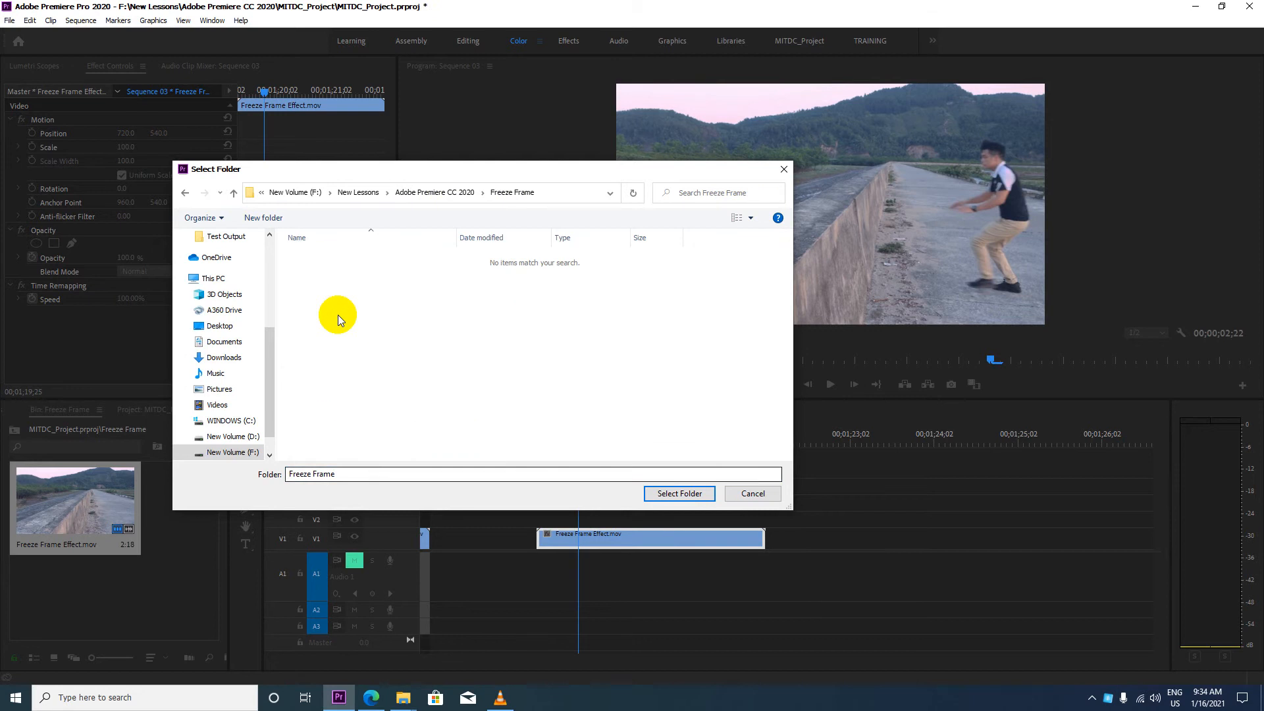
Step: Try to use aaaFreeze Frame as the export folder, and remove the added letters from the folder name
left_click(289, 474)
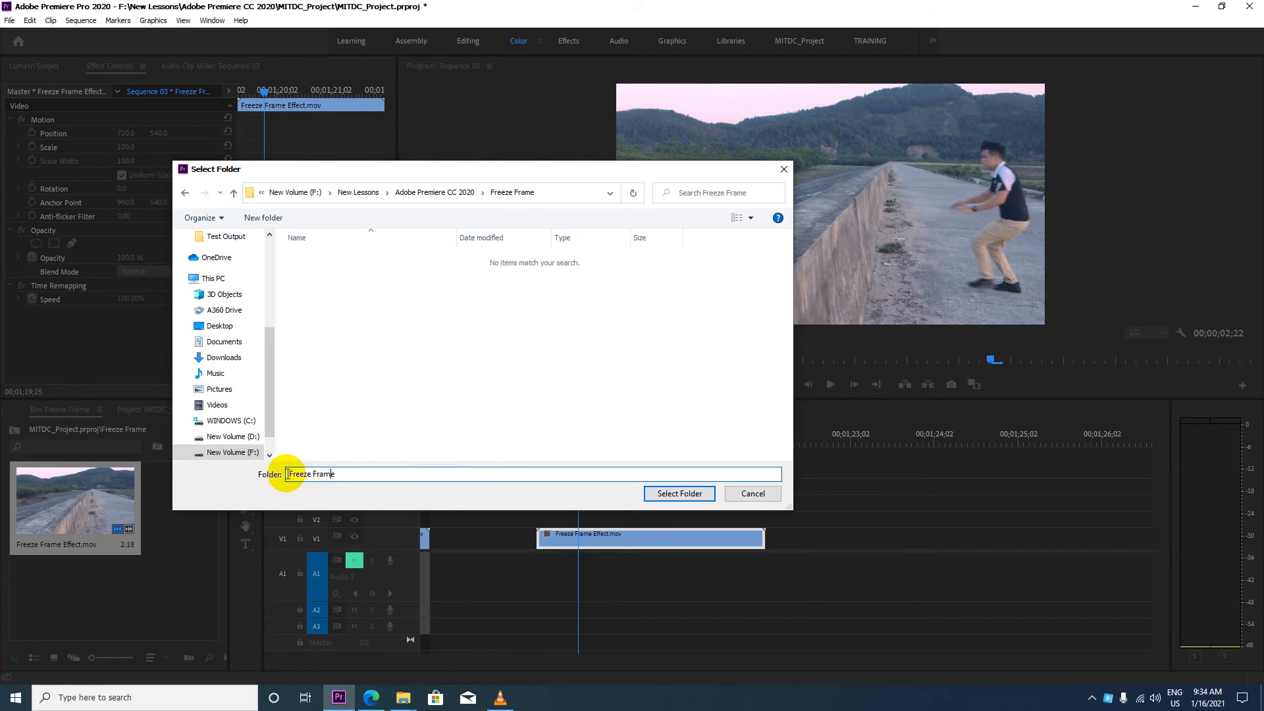
type("aaa")
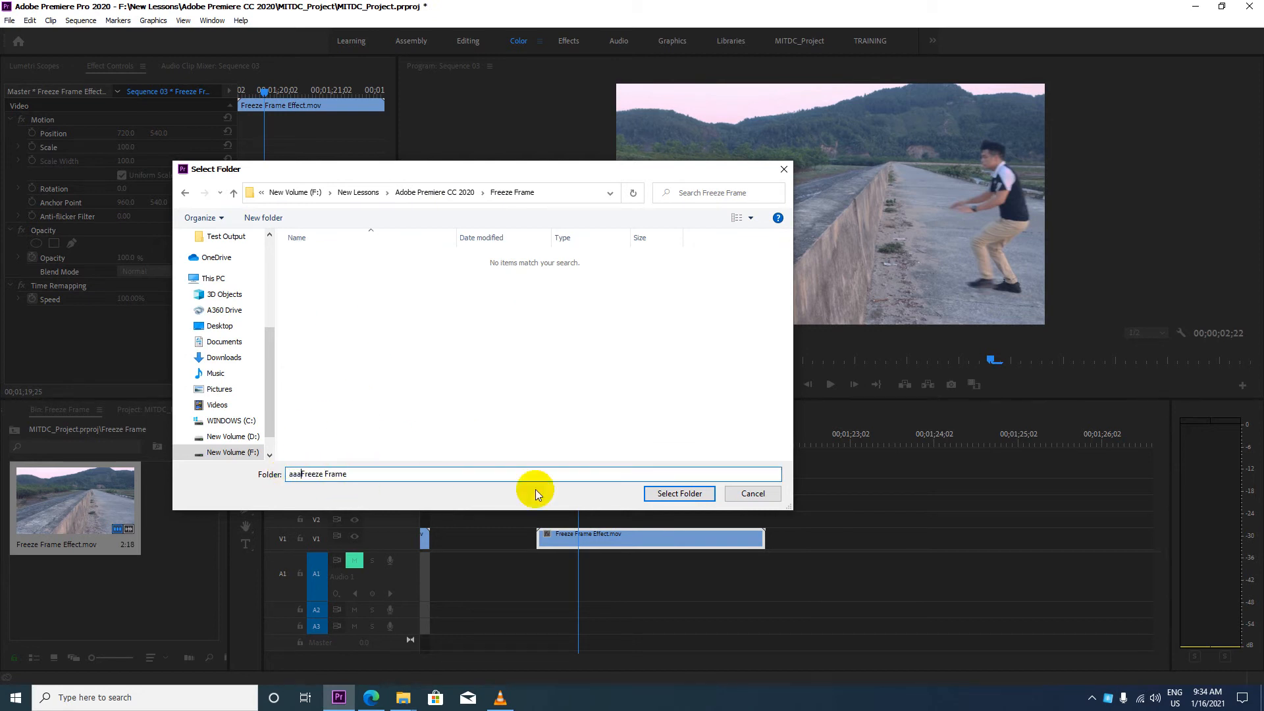
left_click(658, 492)
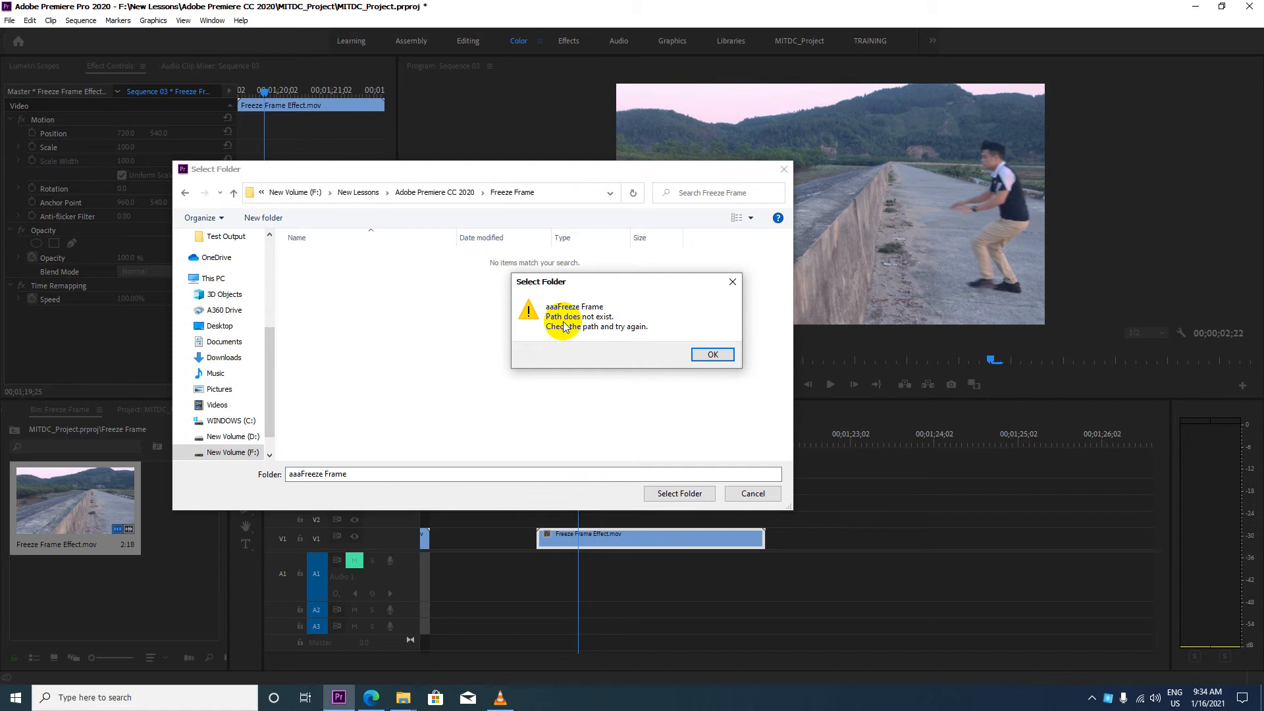
left_click(689, 352)
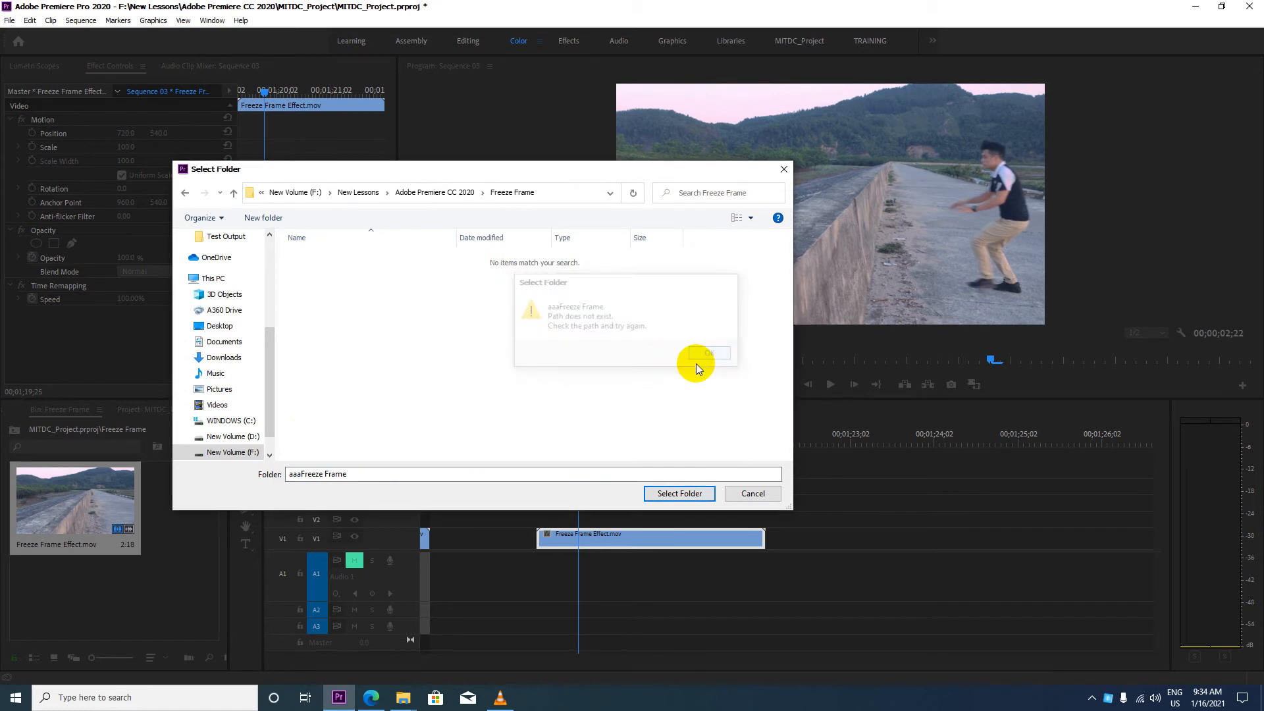
left_click_drag(289, 474, 304, 474)
left_click(319, 471)
key("BackSpace")
key("BackSpace")
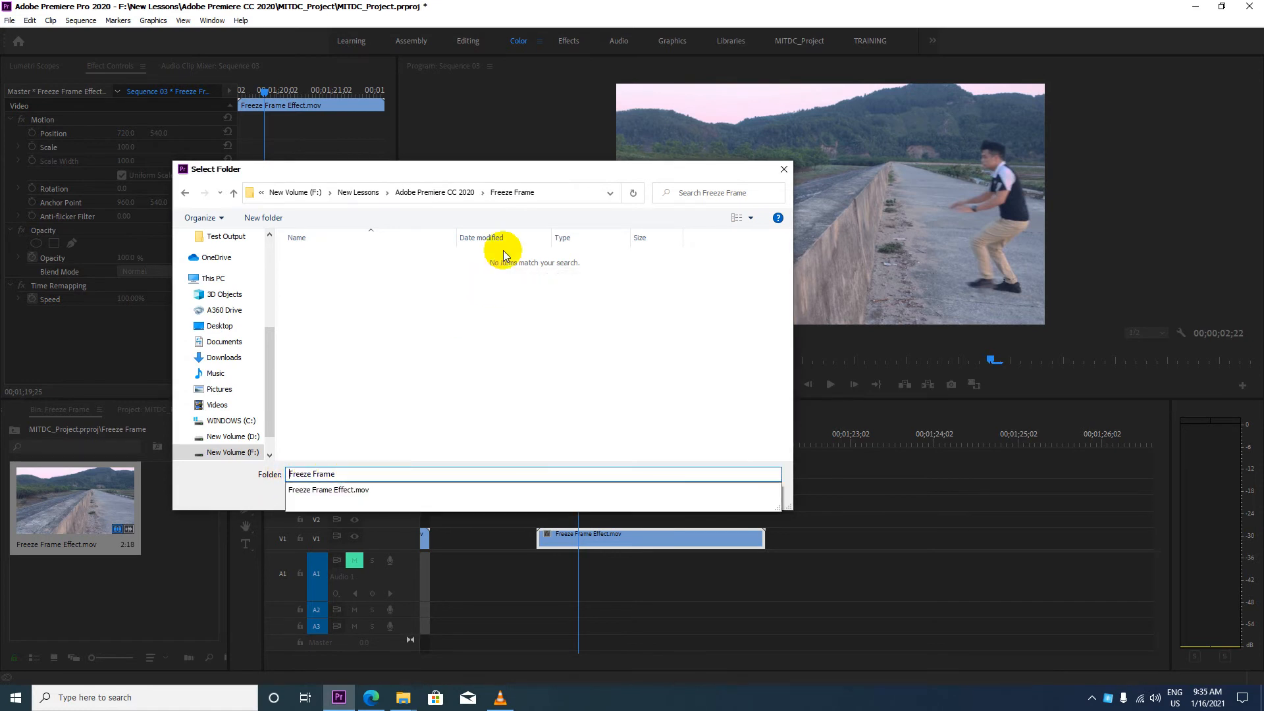
Step: Select the Freeze Frame folder within Adobe Premiere CC 2020 as the still's export location
left_click(234, 192)
left_click(233, 192)
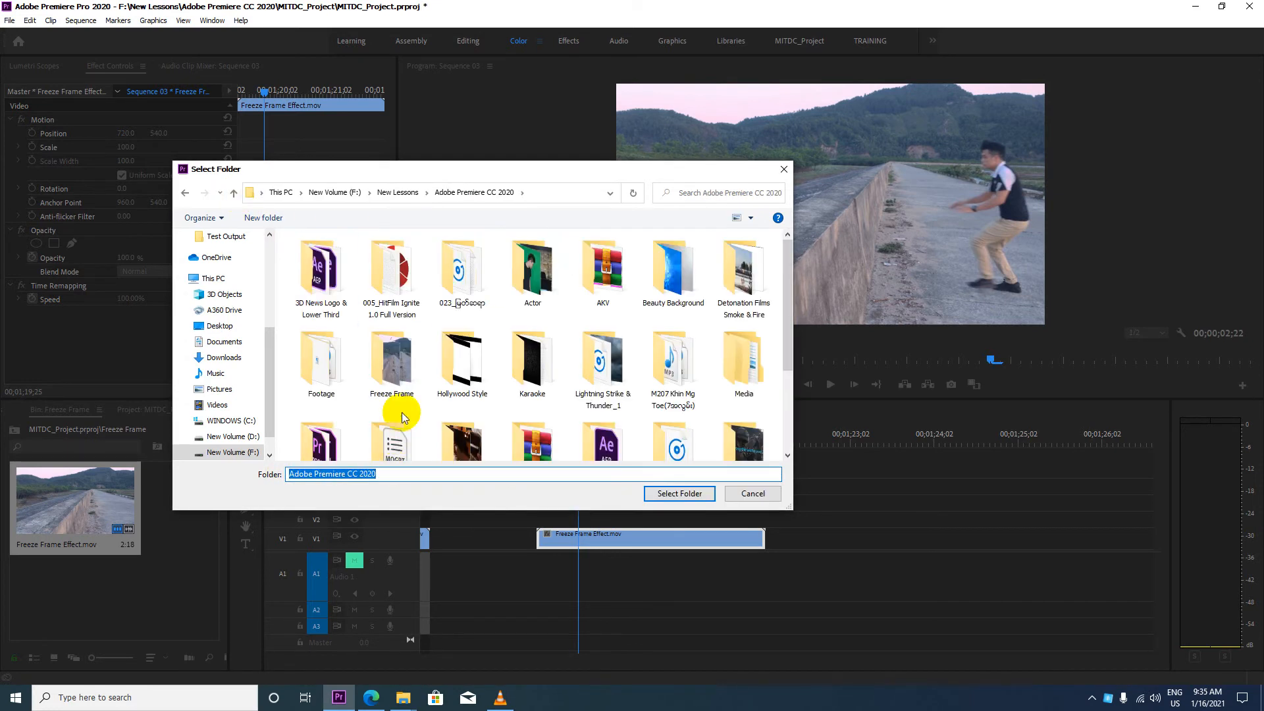
left_click(399, 391)
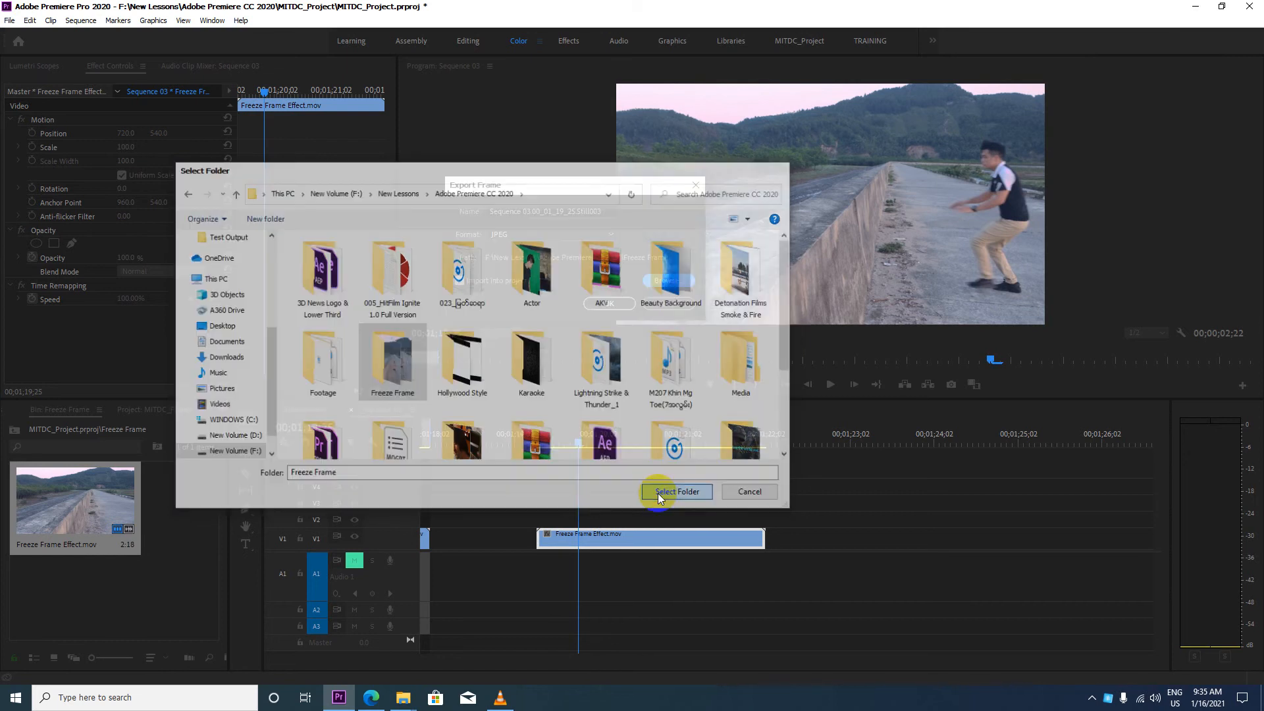
left_click(658, 492)
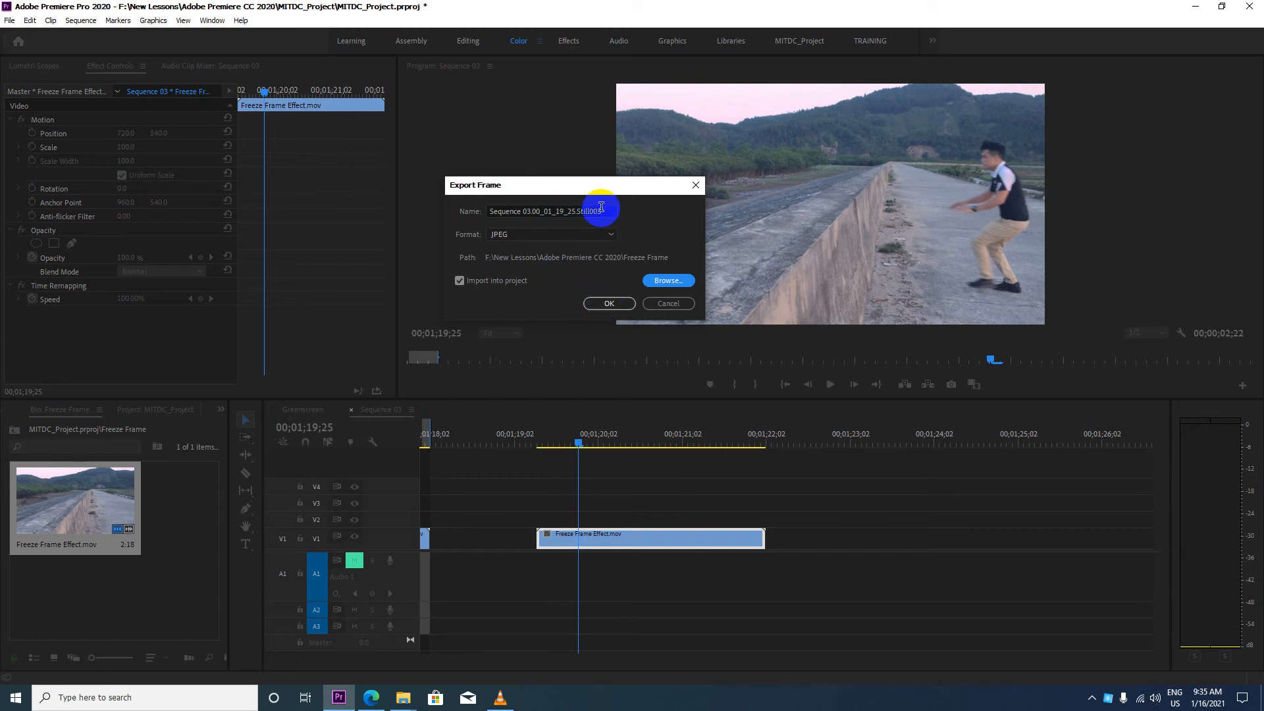
Step: Name the still Freeze Person and export the frame
left_click_drag(601, 204, 465, 203)
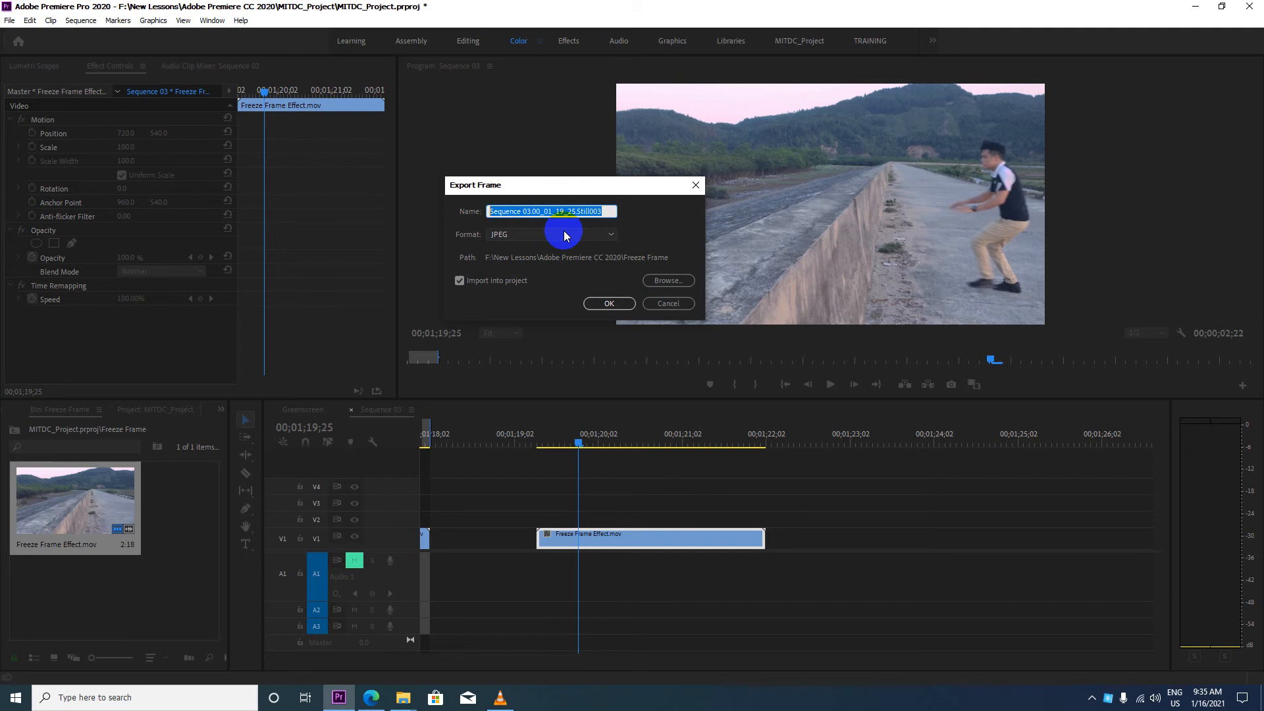
type("F")
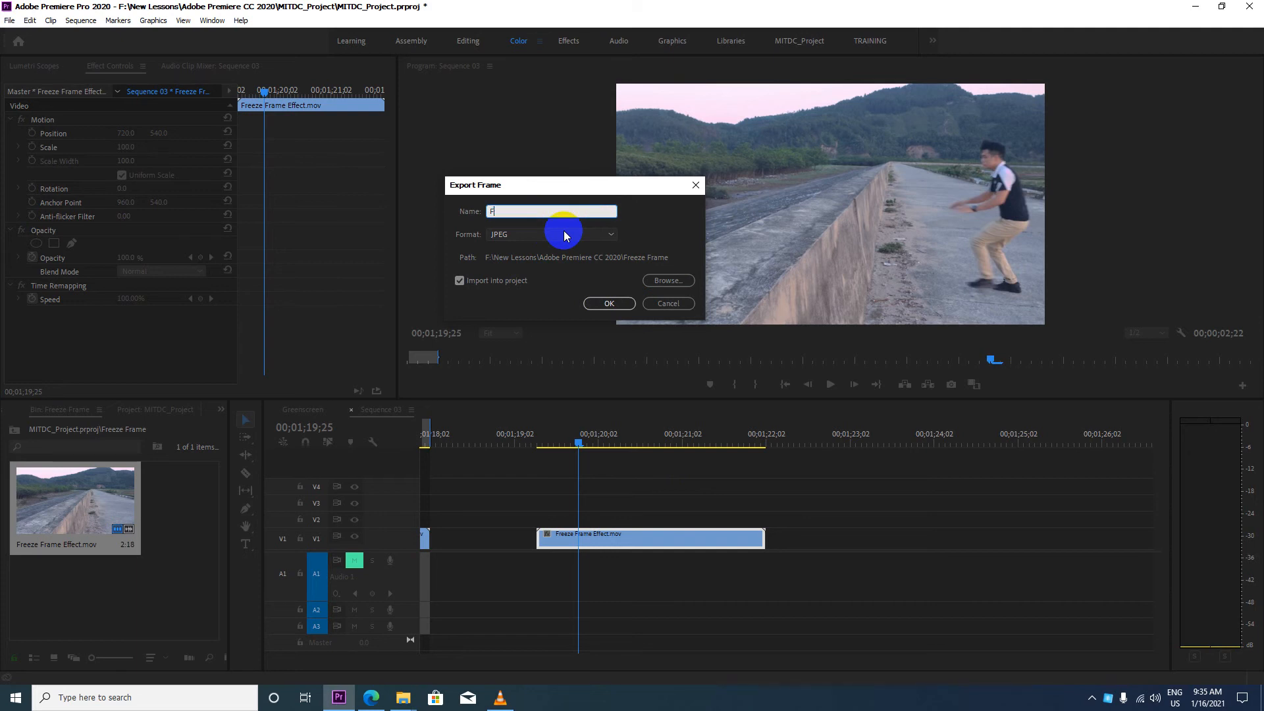
type("reeze Person")
left_click(591, 241)
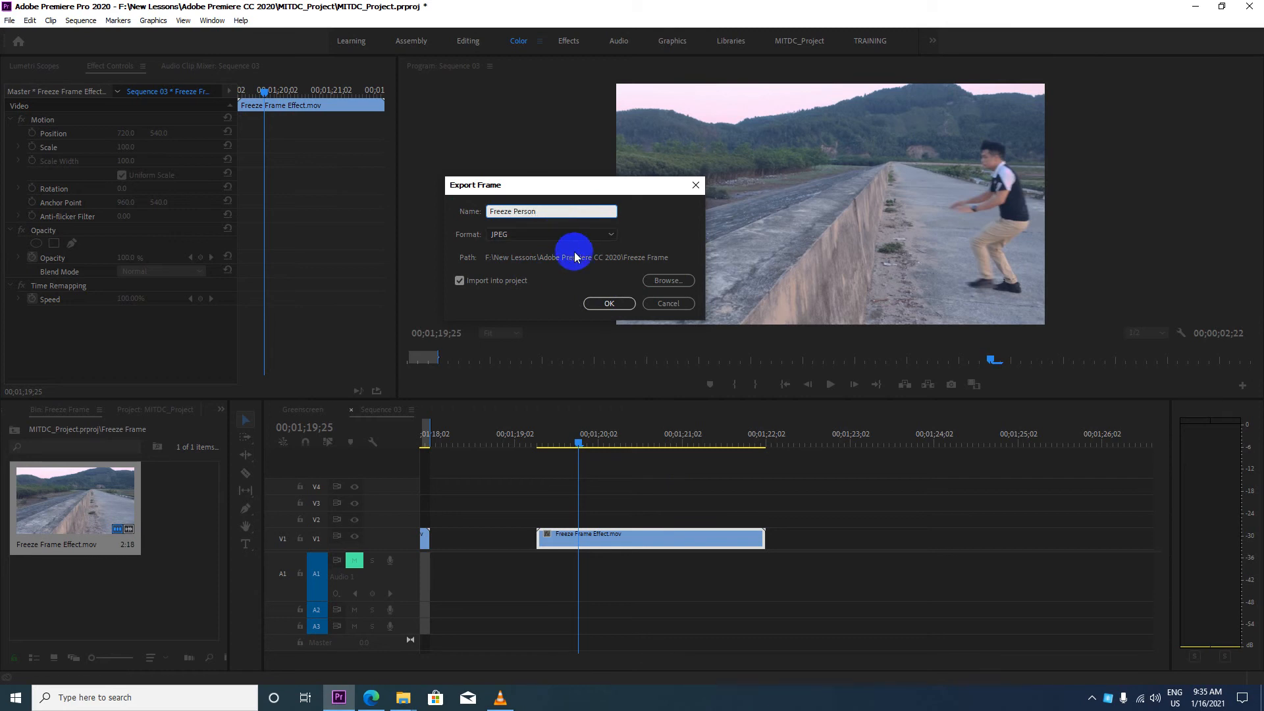
left_click(541, 212)
double_click(541, 212)
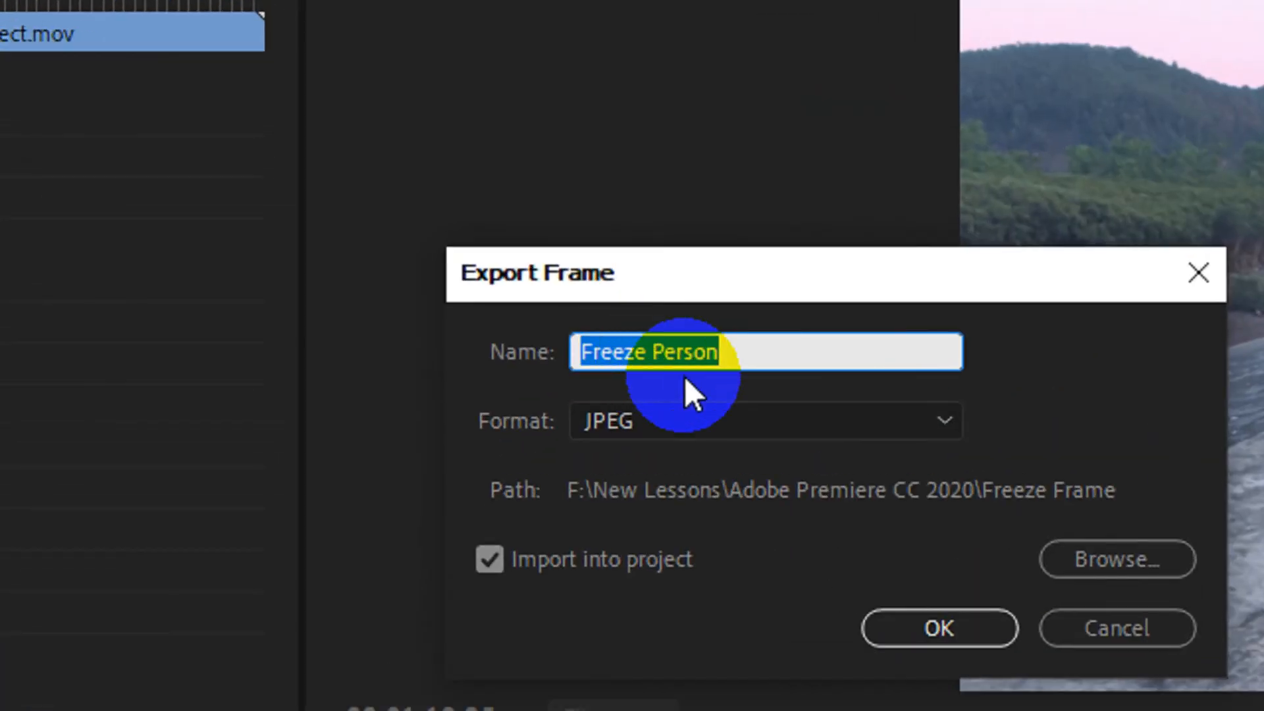
left_click(934, 629)
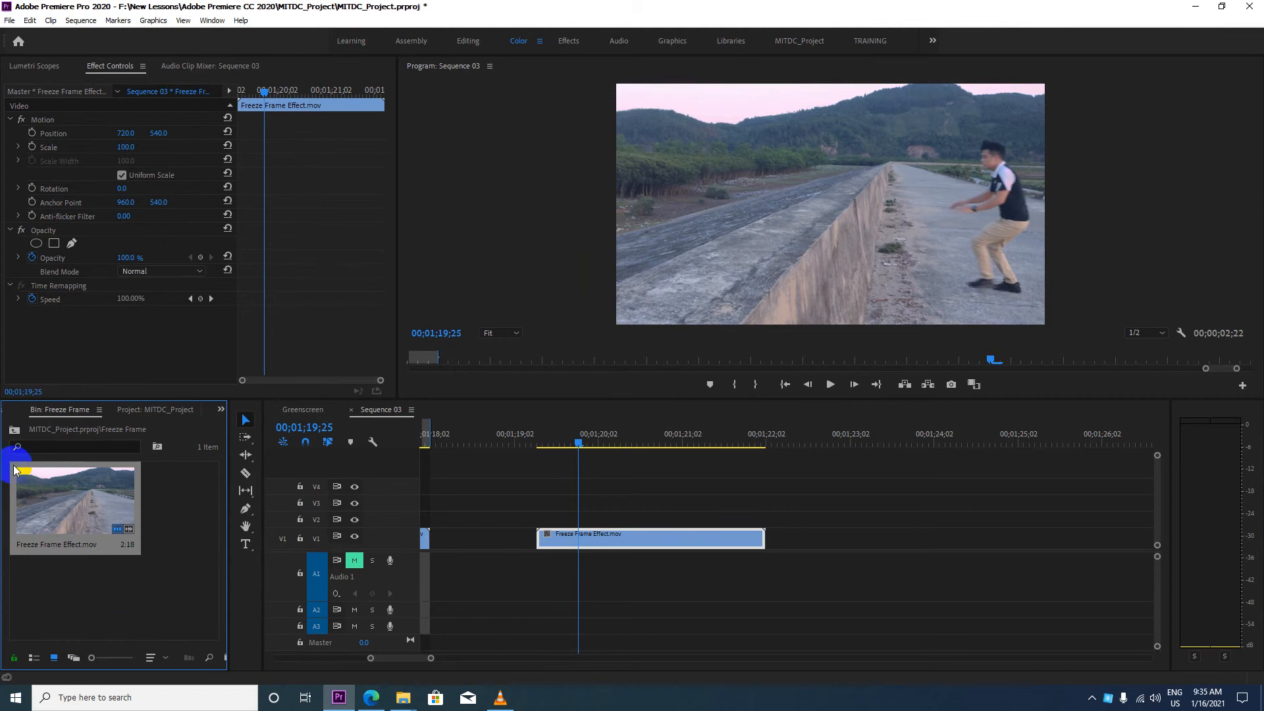
Step: Place Freeze Person.jpg on V2 above the video clip and trim its end to just past the playhead at 00;01;19;27
left_click(13, 429)
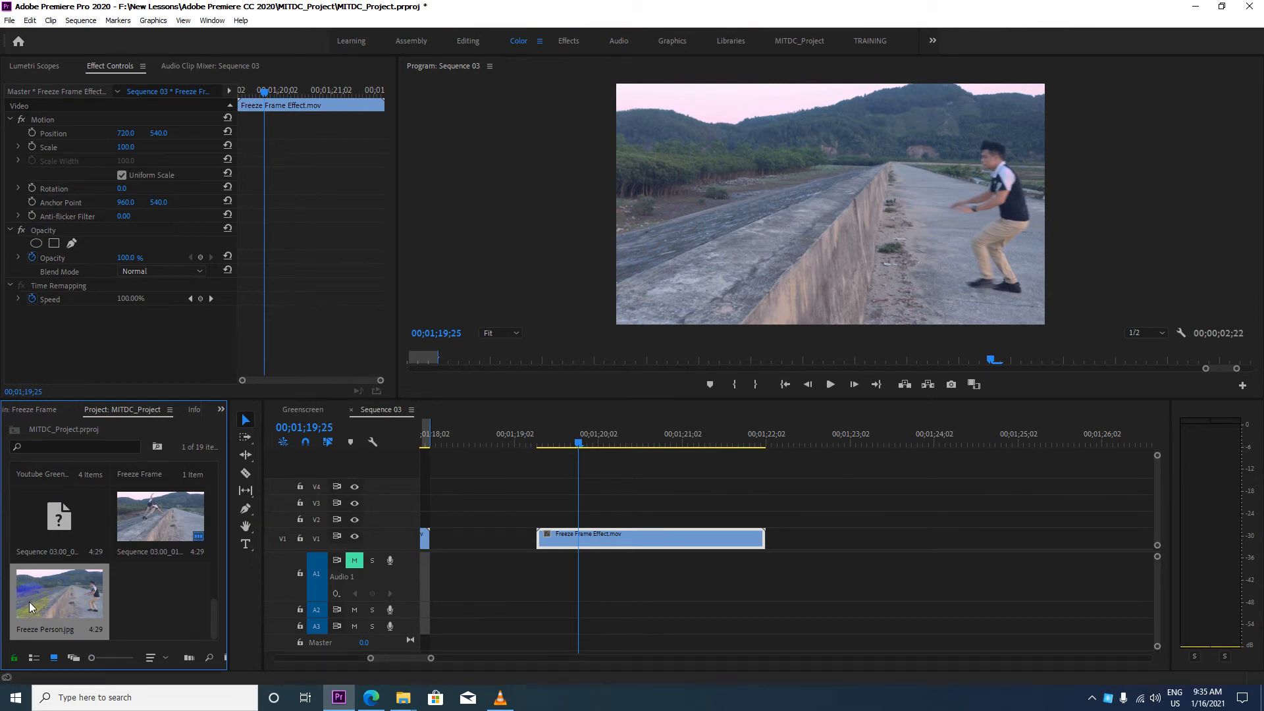
left_click_drag(29, 602, 570, 520)
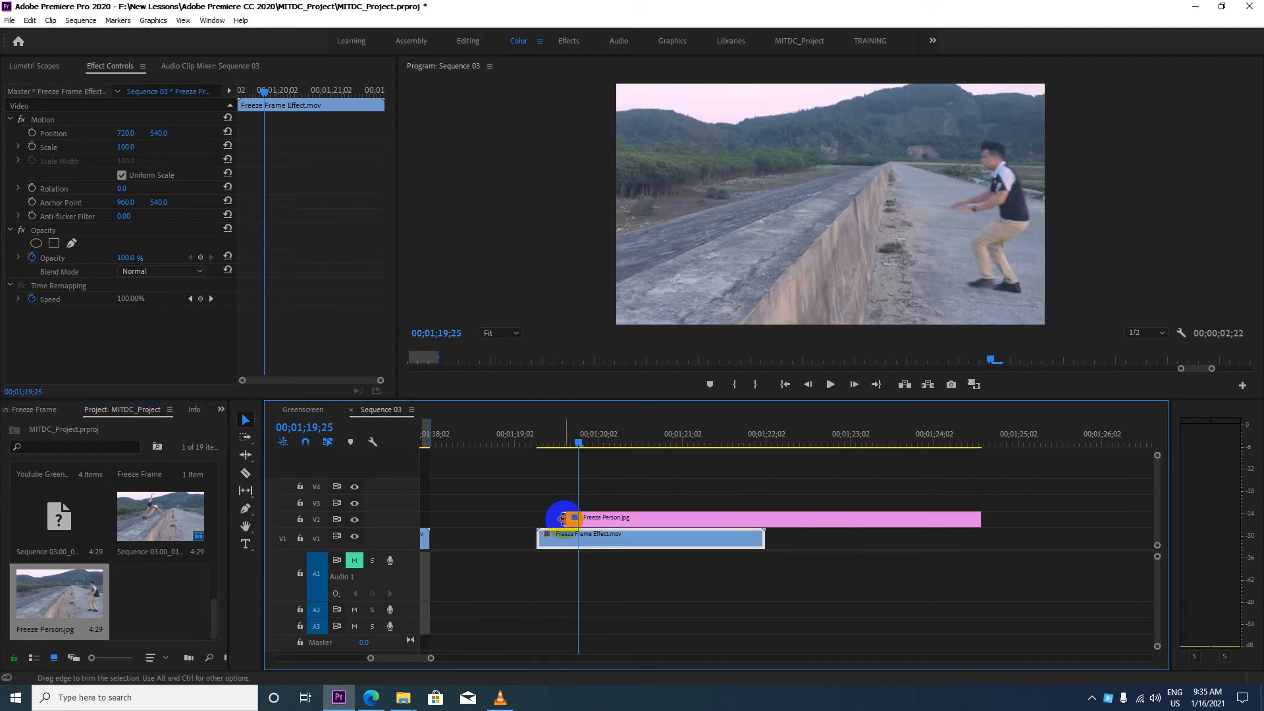
left_click(581, 448)
mouse_move(582, 451)
left_mouse_down()
mouse_move(527, 450)
mouse_move(583, 448)
left_mouse_up()
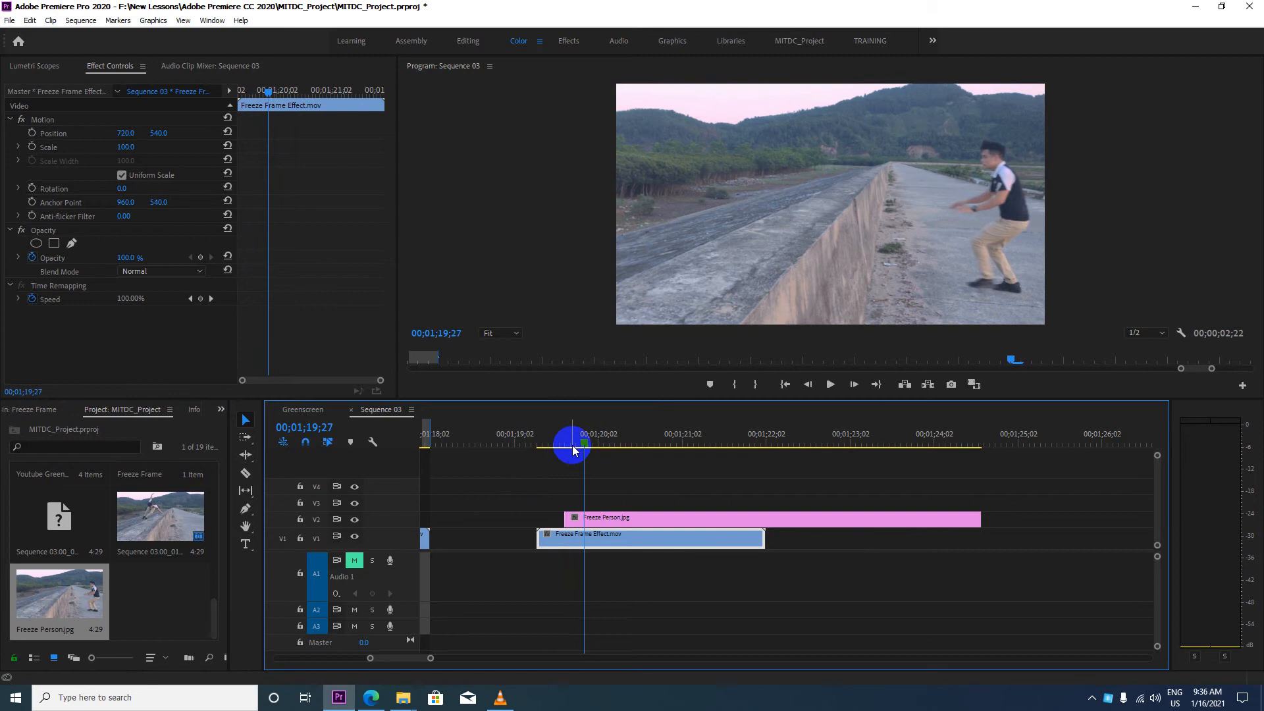
left_click(979, 518)
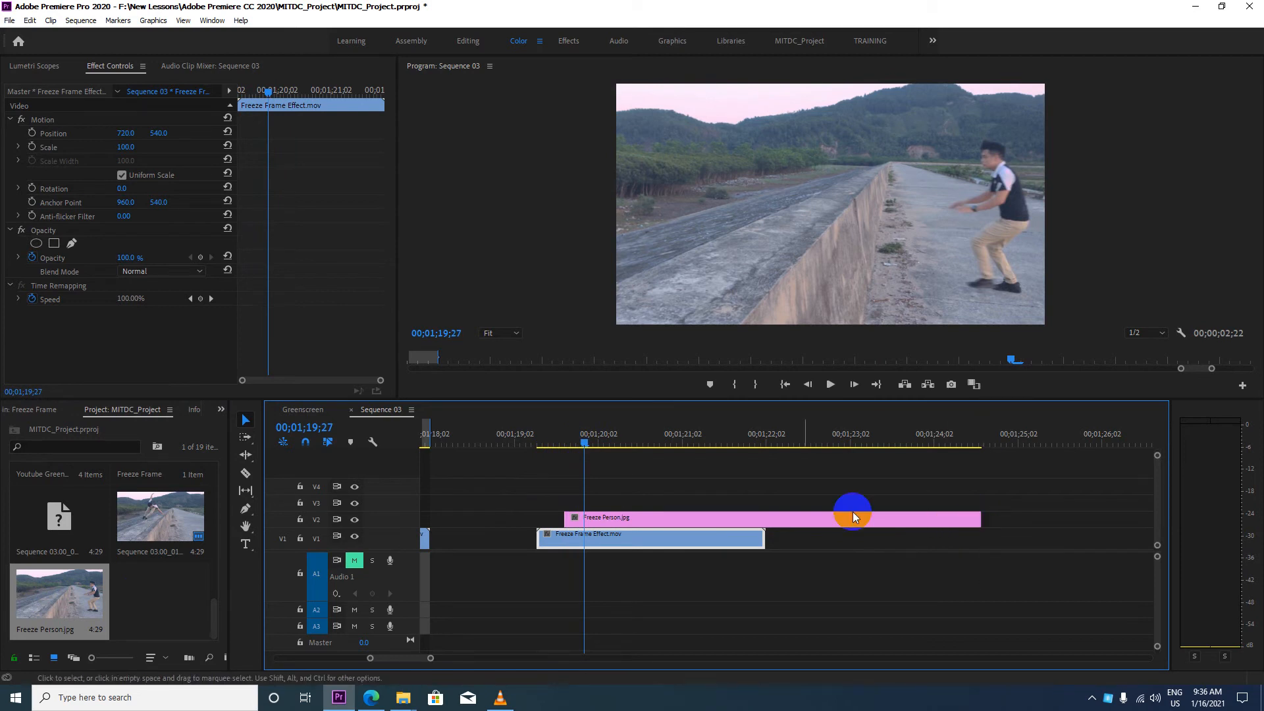
left_click_drag(978, 518, 591, 519)
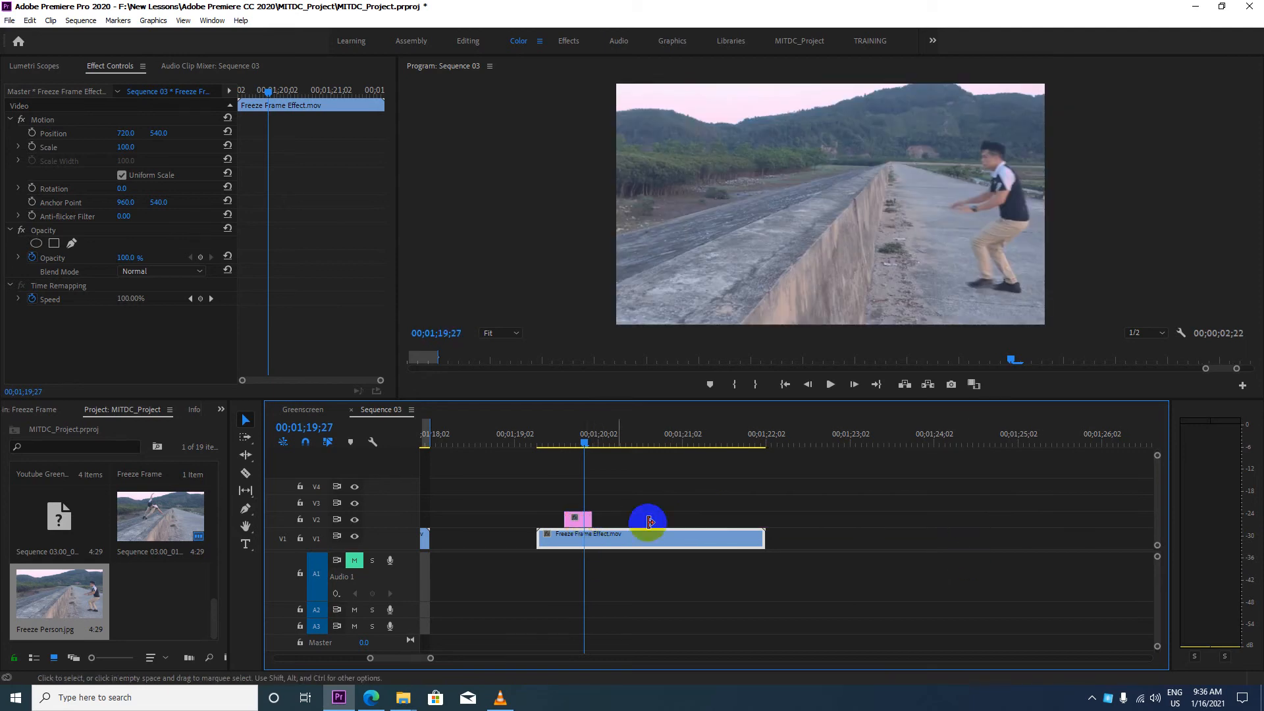
Step: Select the Freeze Person.jpg clip on V2 and enlarge the Program monitor with its zoom set to 50%
left_click(578, 519)
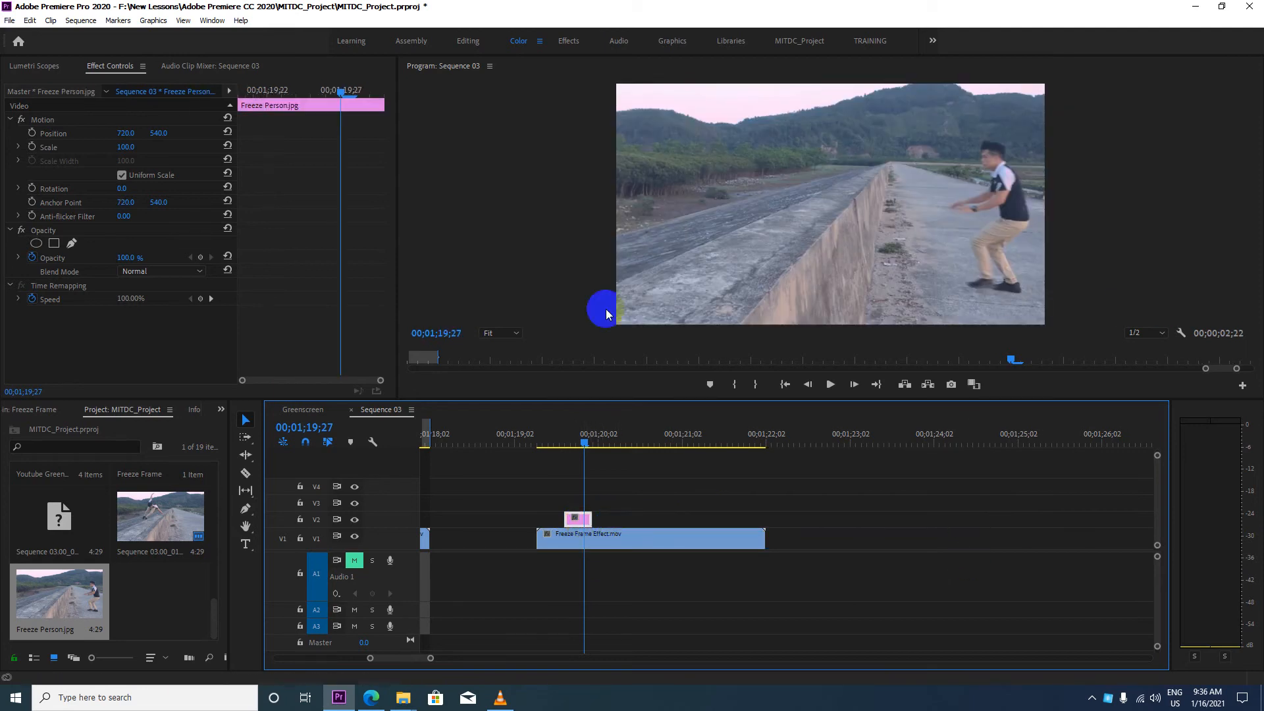
left_click(509, 332)
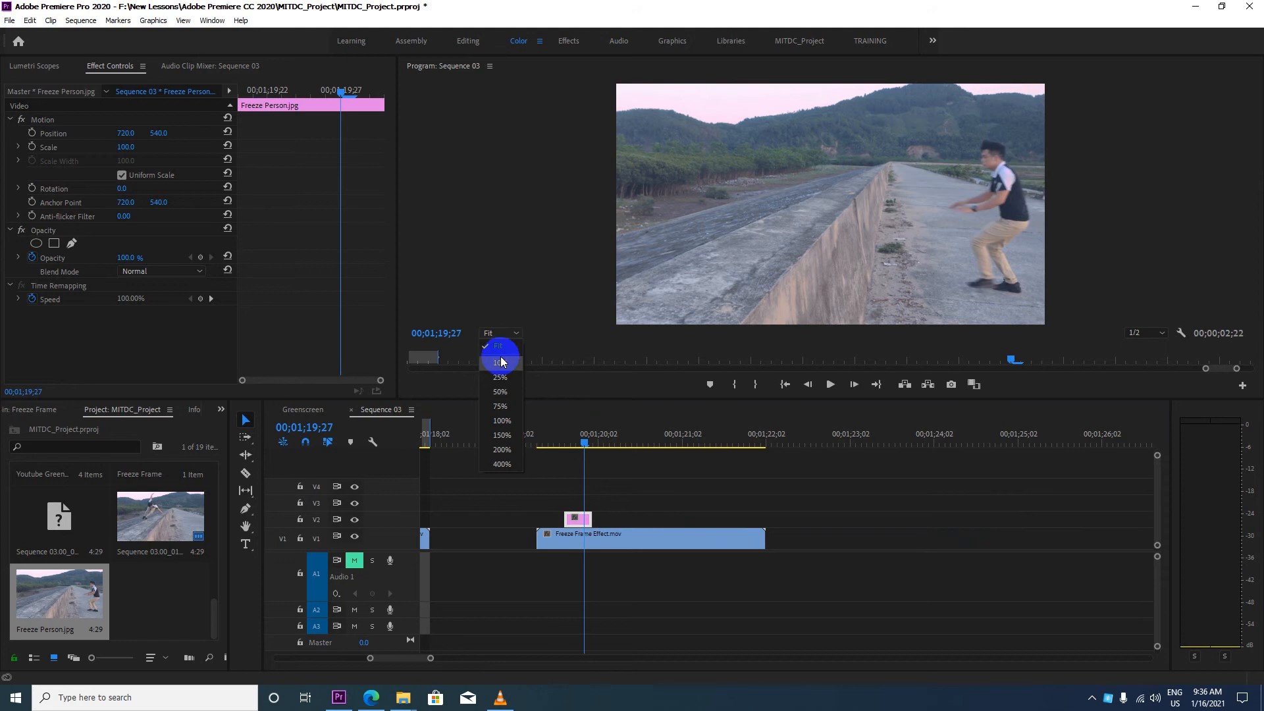
left_click(507, 391)
left_click_drag(792, 399, 815, 550)
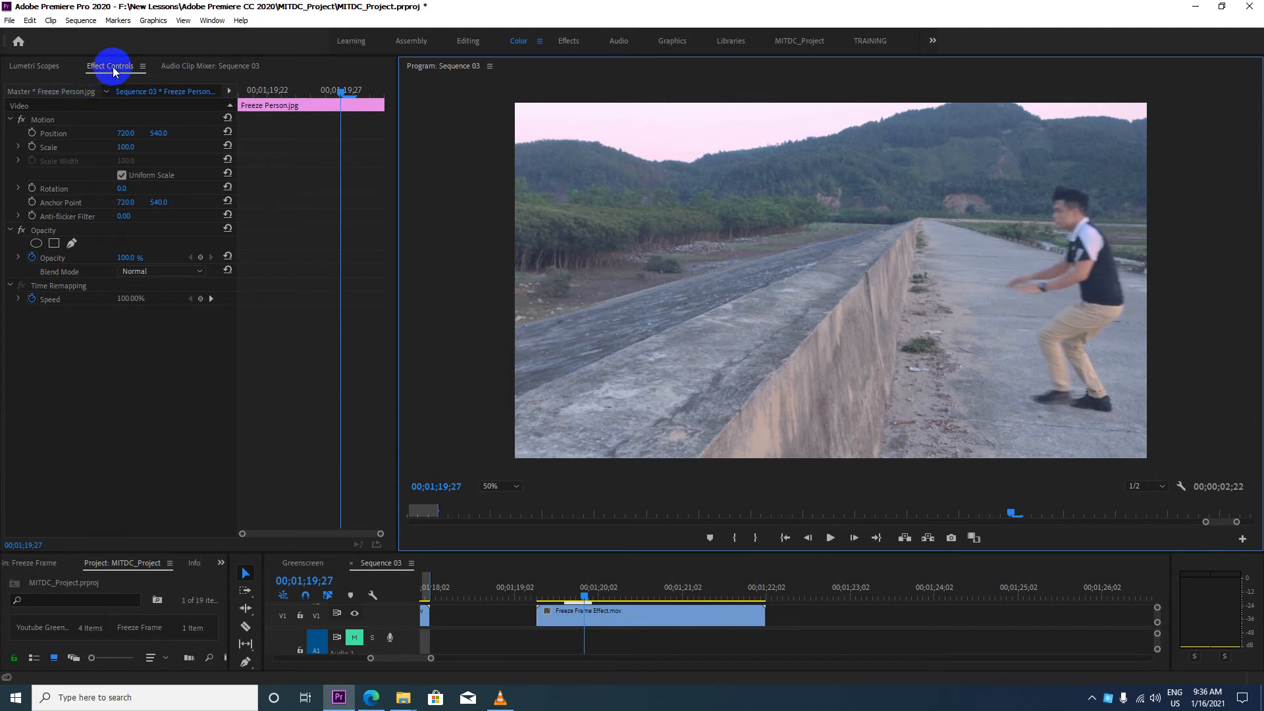
Step: Show the effect controls of the Freeze Person.jpg clip and add a free-draw mask to its Opacity
left_click(212, 21)
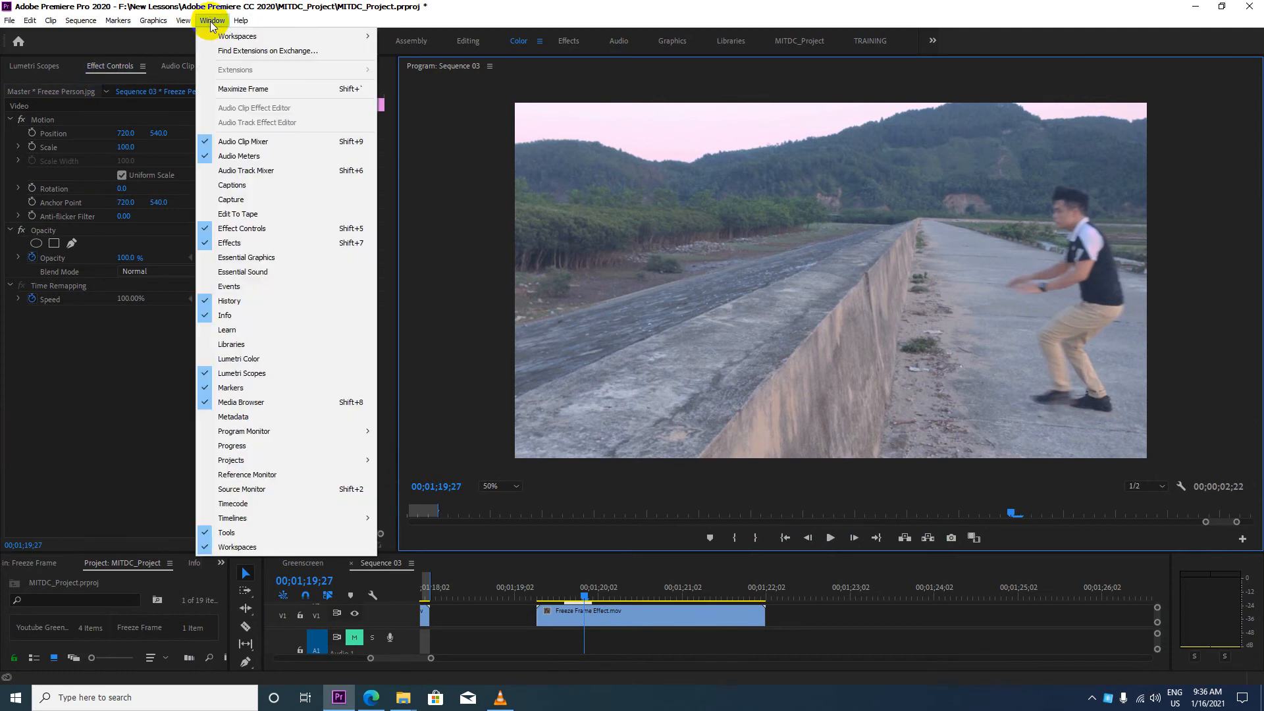
left_click(245, 227)
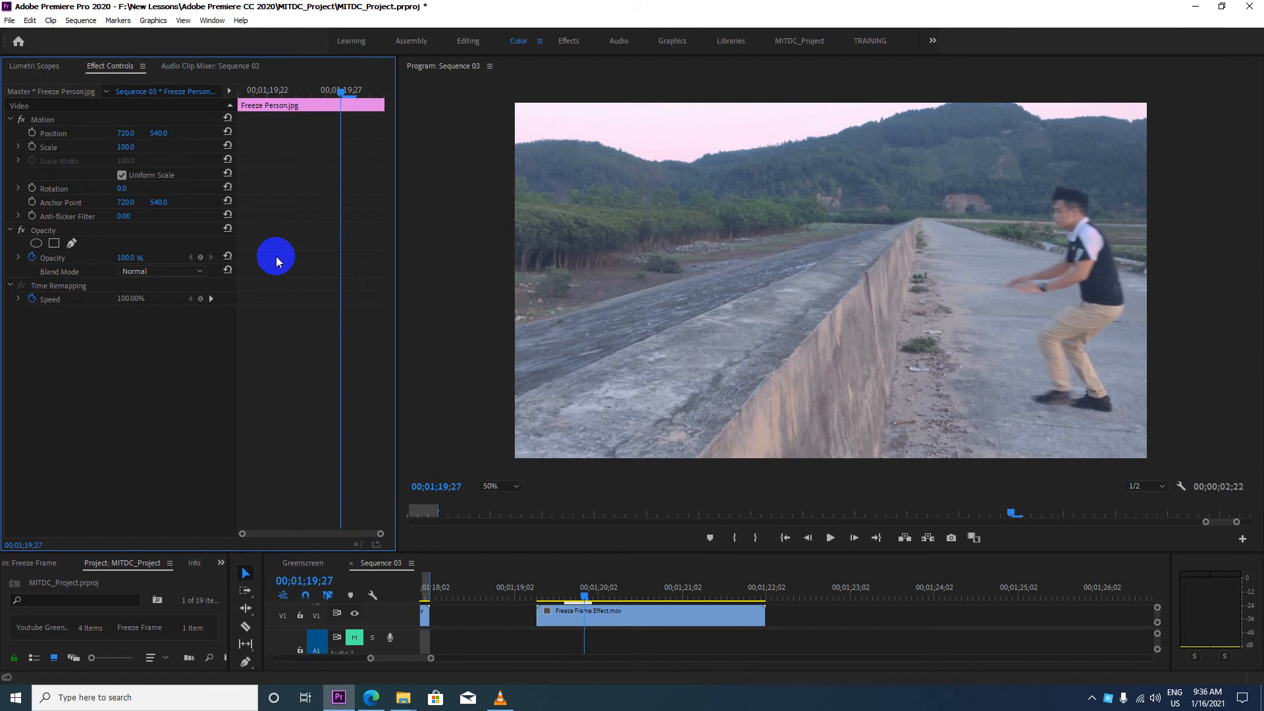
left_click(9, 231)
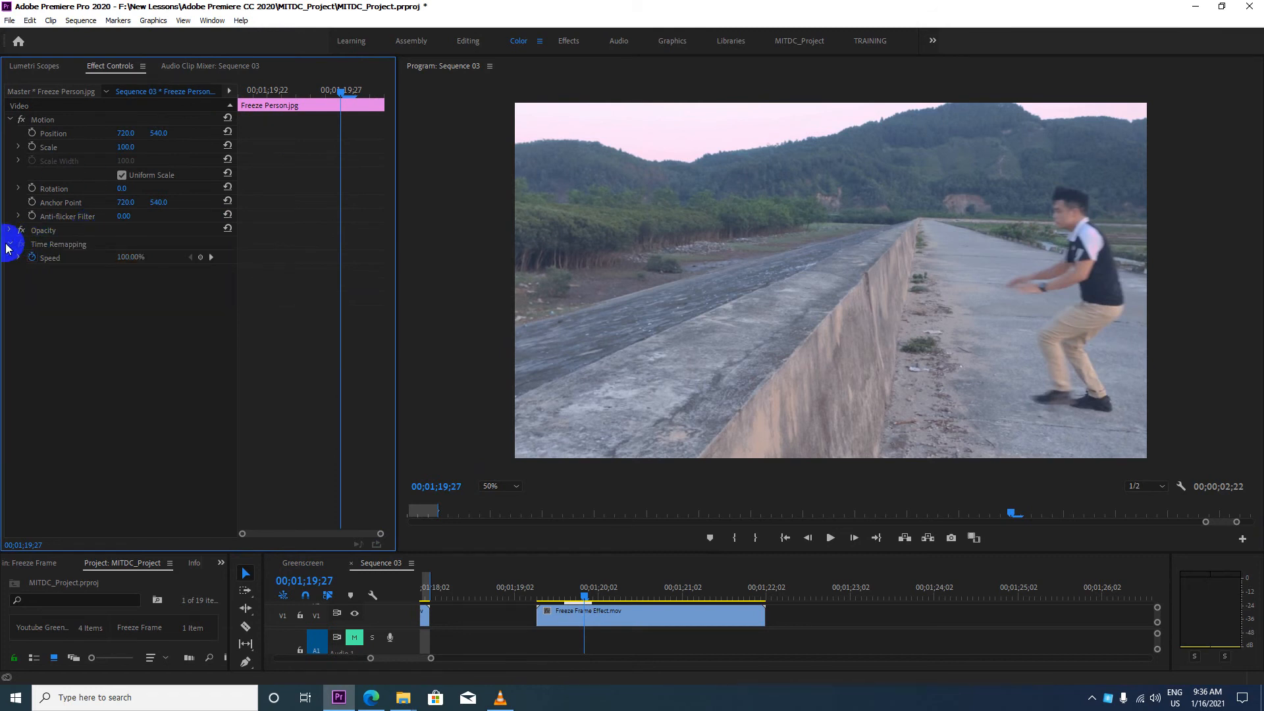
left_click(10, 232)
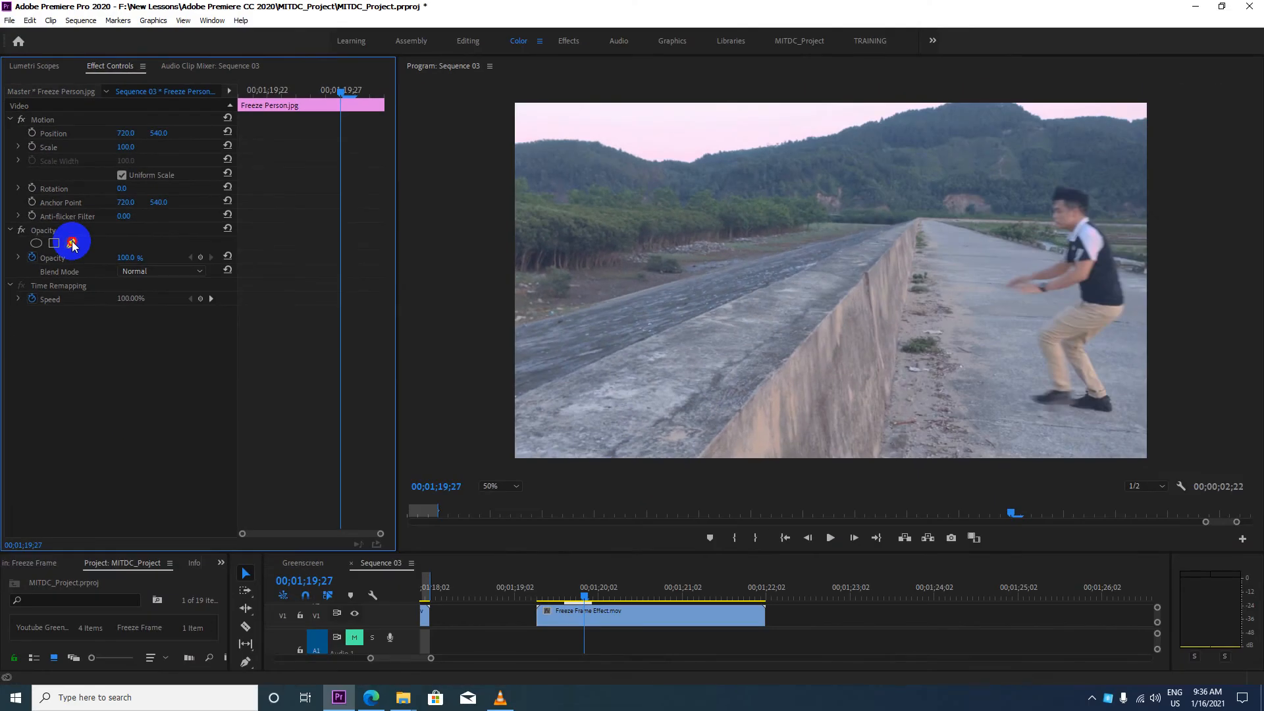
left_click(73, 245)
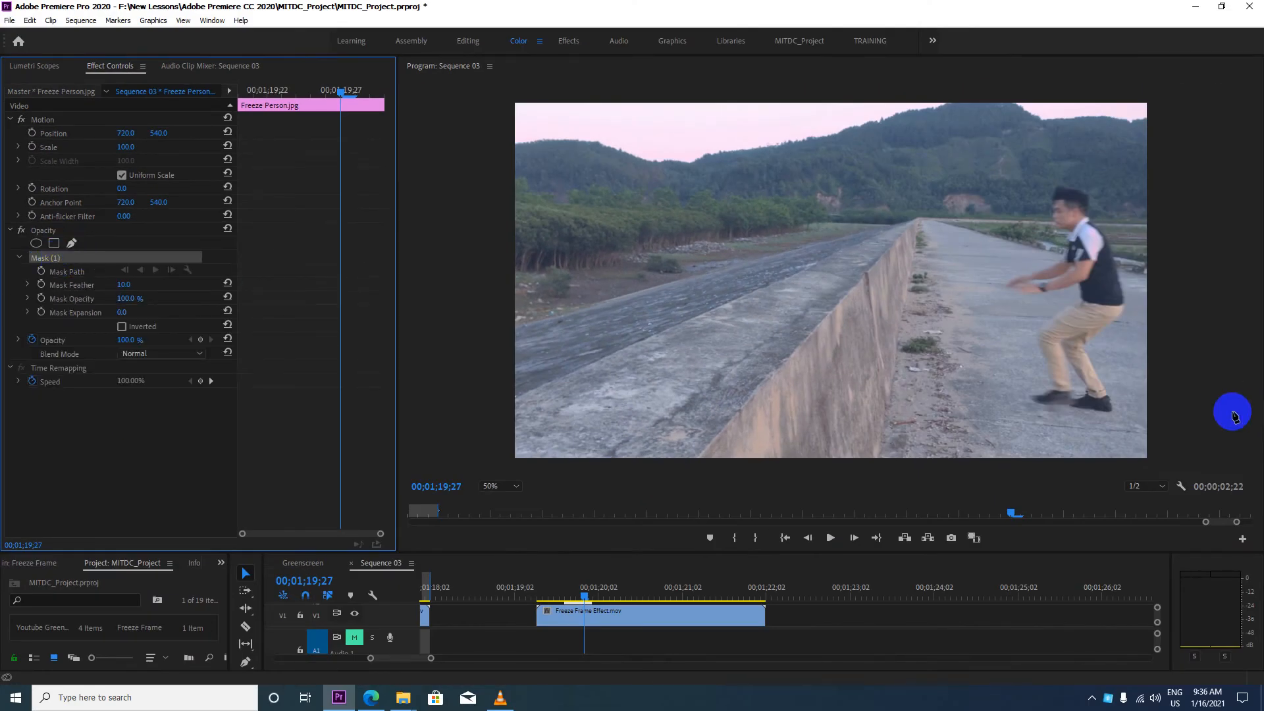
Step: Set the Program monitor zoom to 75% and trace the front of the man with the mask, from his shoes up to his head
left_click(1117, 422)
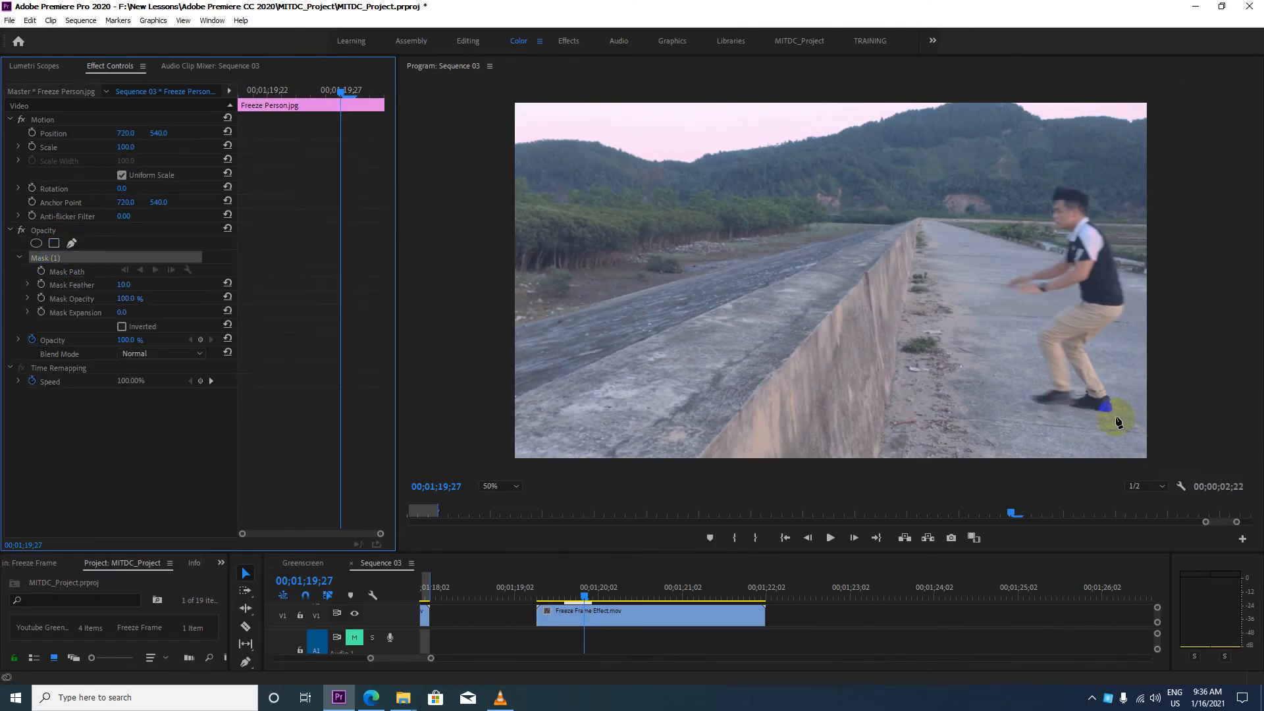
left_click(518, 487)
left_click(502, 556)
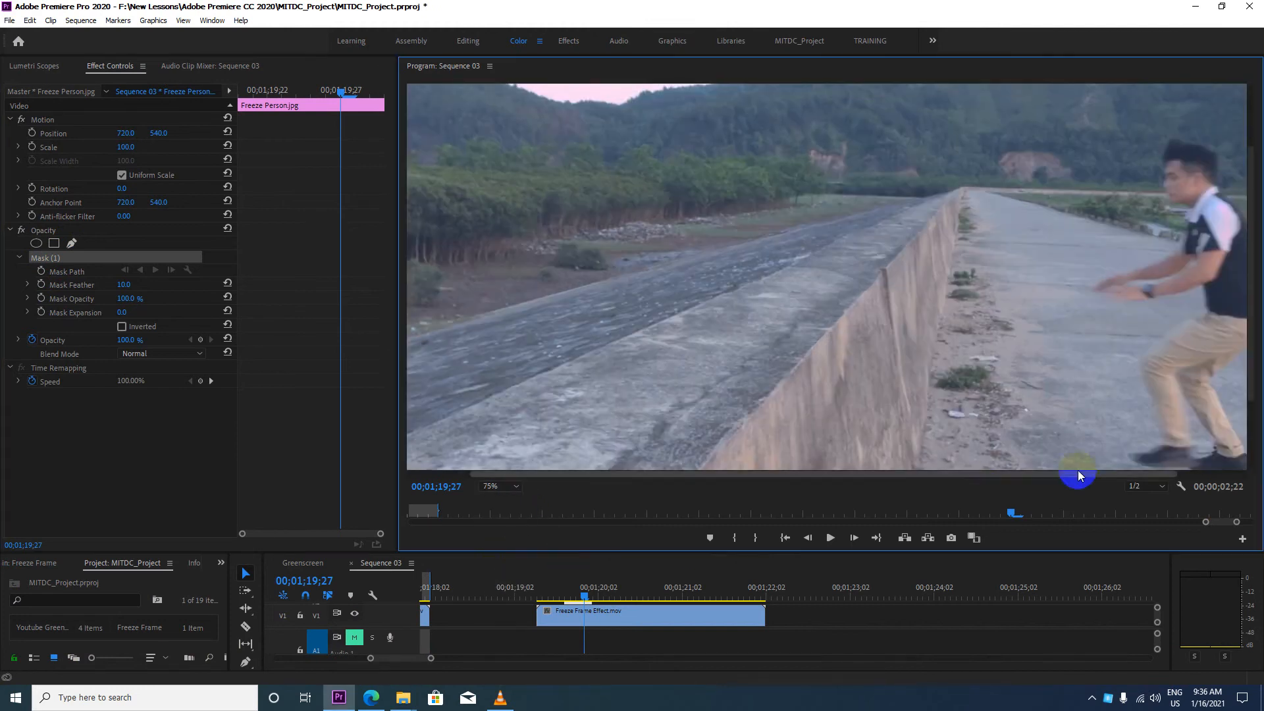
left_click_drag(987, 474, 1080, 474)
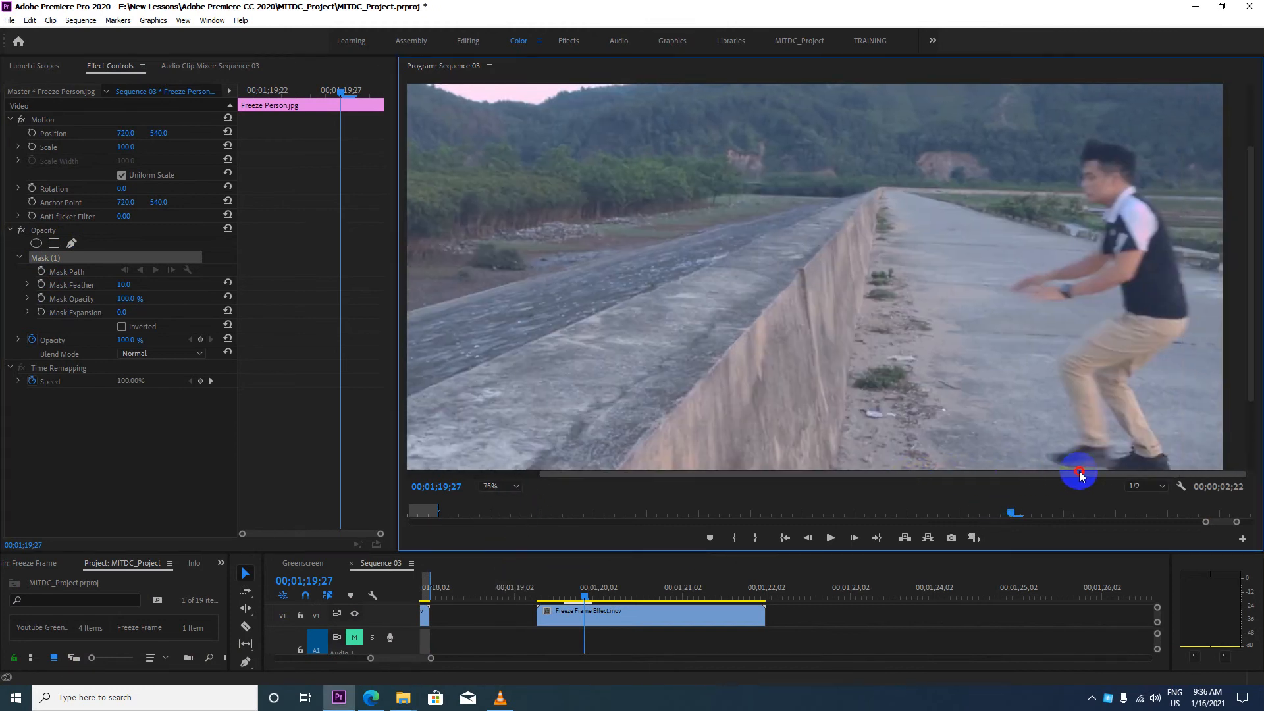
left_click_drag(1249, 212, 1234, 253)
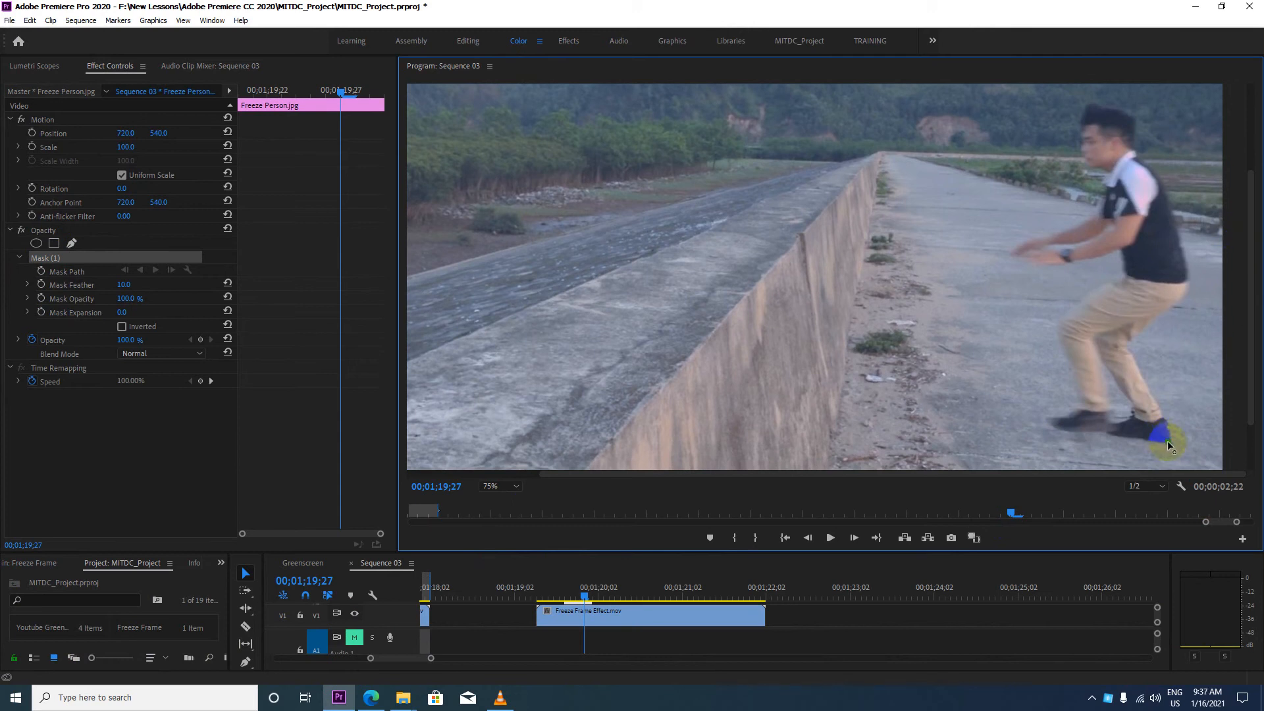
left_click_drag(1129, 439, 1118, 438)
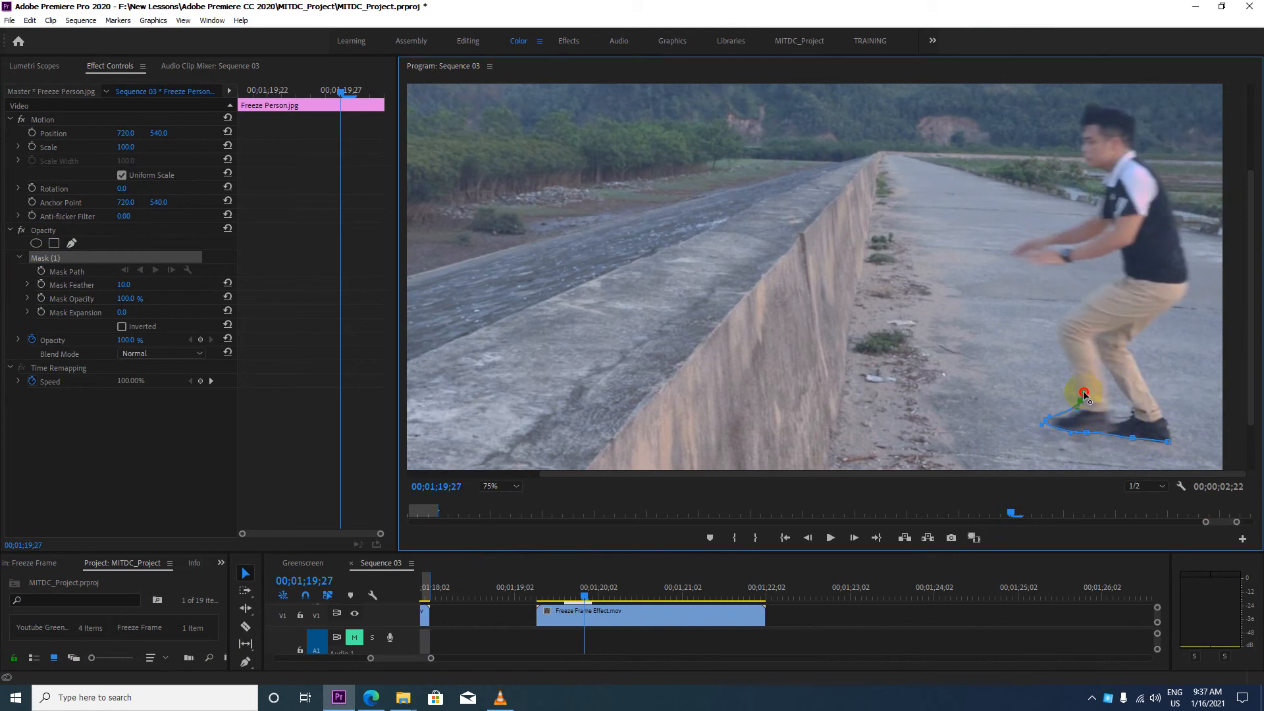
left_click_drag(1059, 332, 1116, 274)
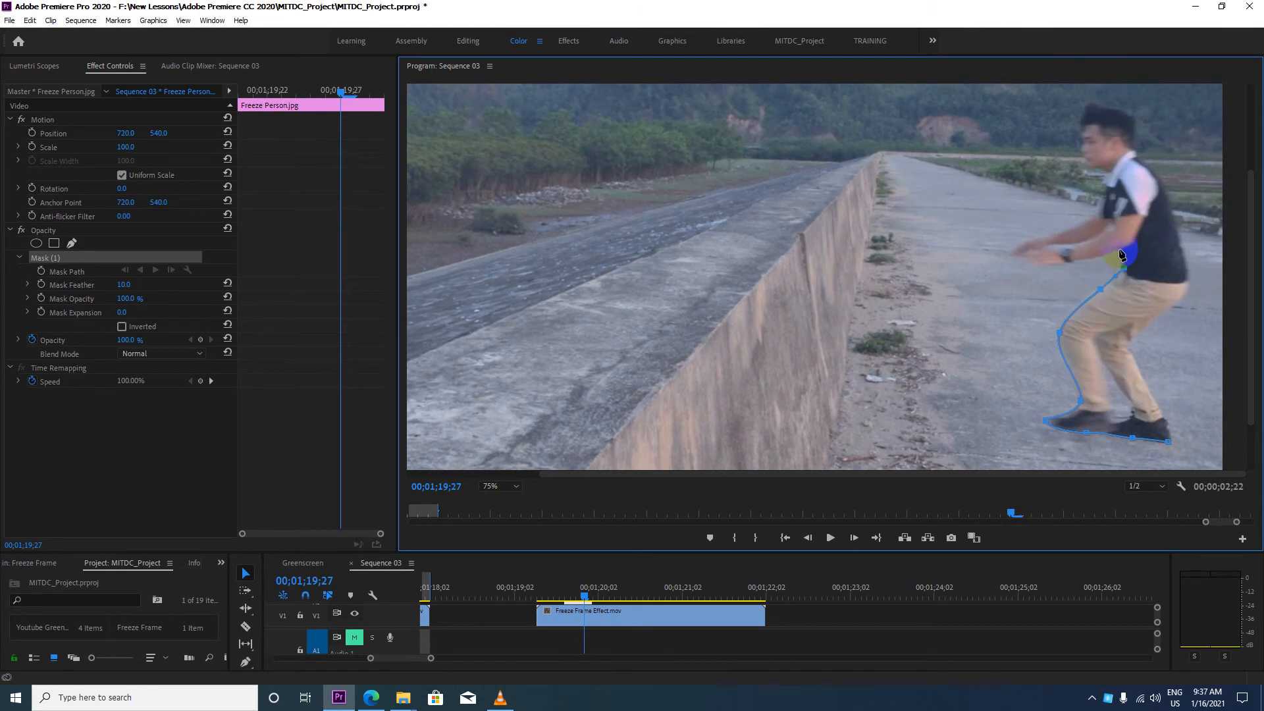
left_click_drag(1040, 266, 1060, 230)
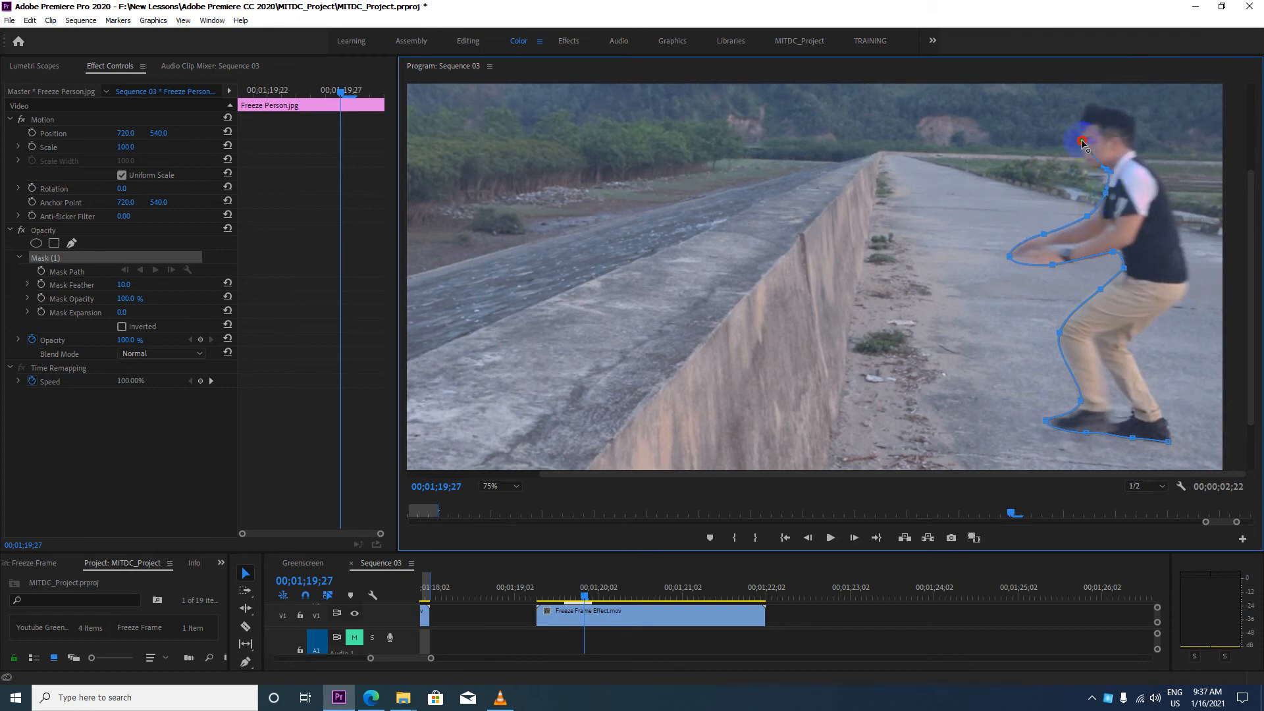
left_click_drag(1111, 106, 1134, 116)
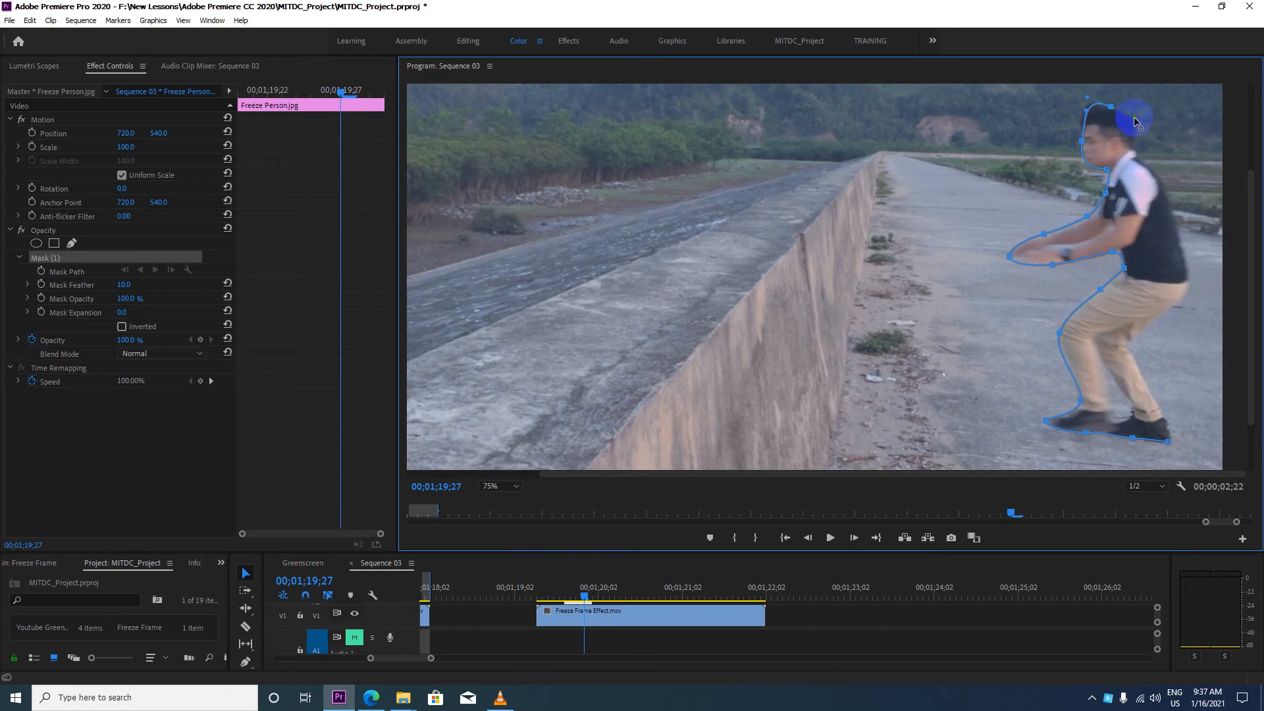
Step: Trace the mask down the man's back and rear leg and close the path at his heel
left_click(1134, 135)
left_click(1144, 162)
left_click(1177, 233)
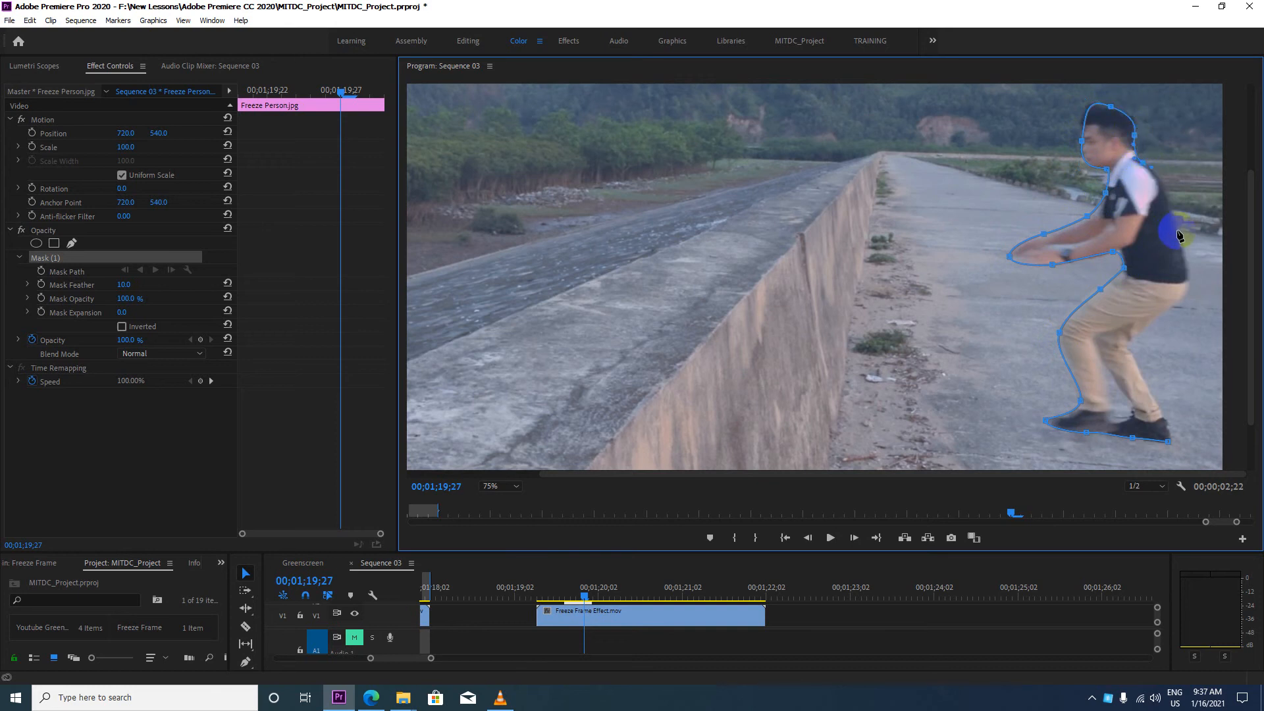
left_click(1187, 281)
left_click(1182, 296)
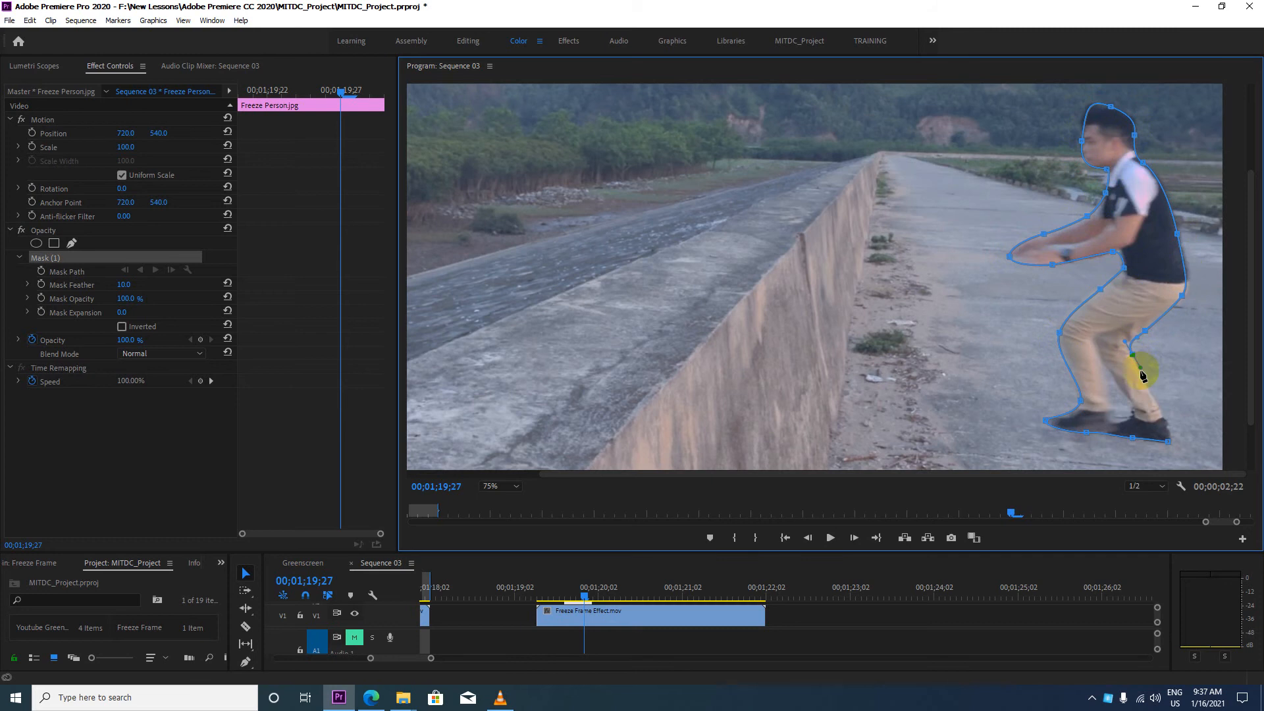
left_click_drag(1142, 376, 1142, 377)
mouse_move(1161, 412)
left_mouse_down()
mouse_move(1149, 418)
mouse_move(1164, 424)
left_mouse_up()
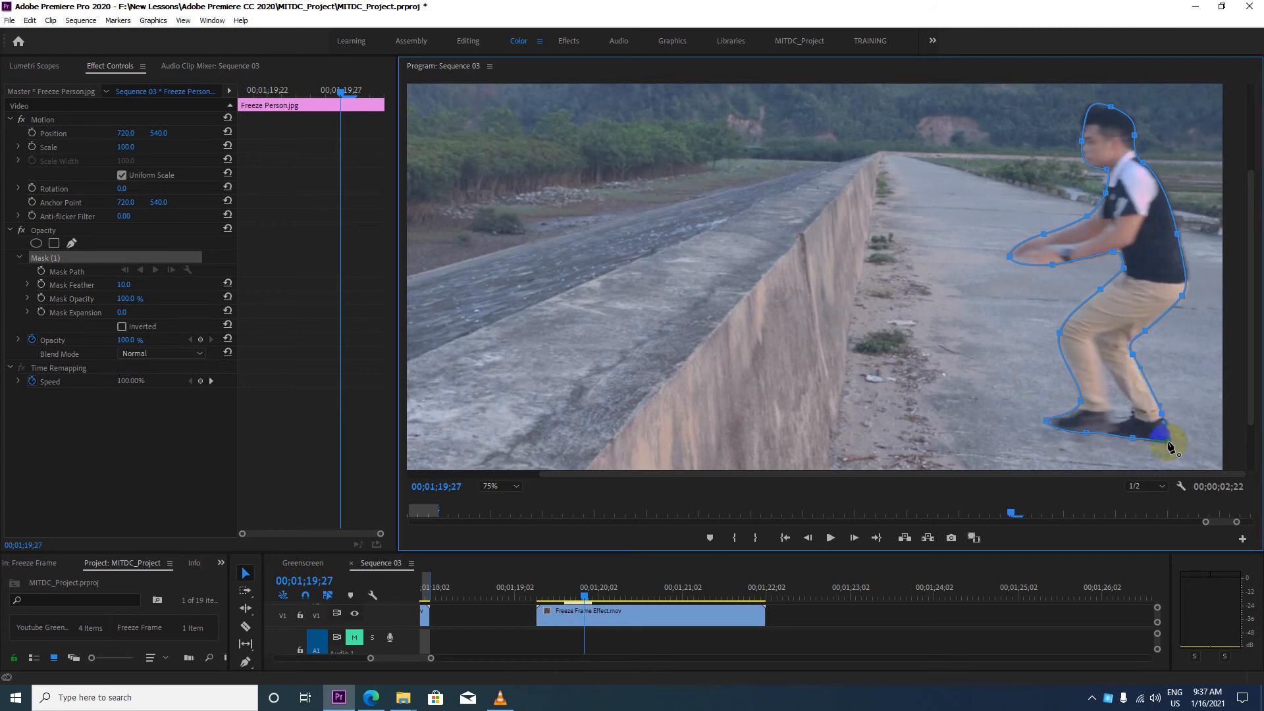
left_click(1162, 443)
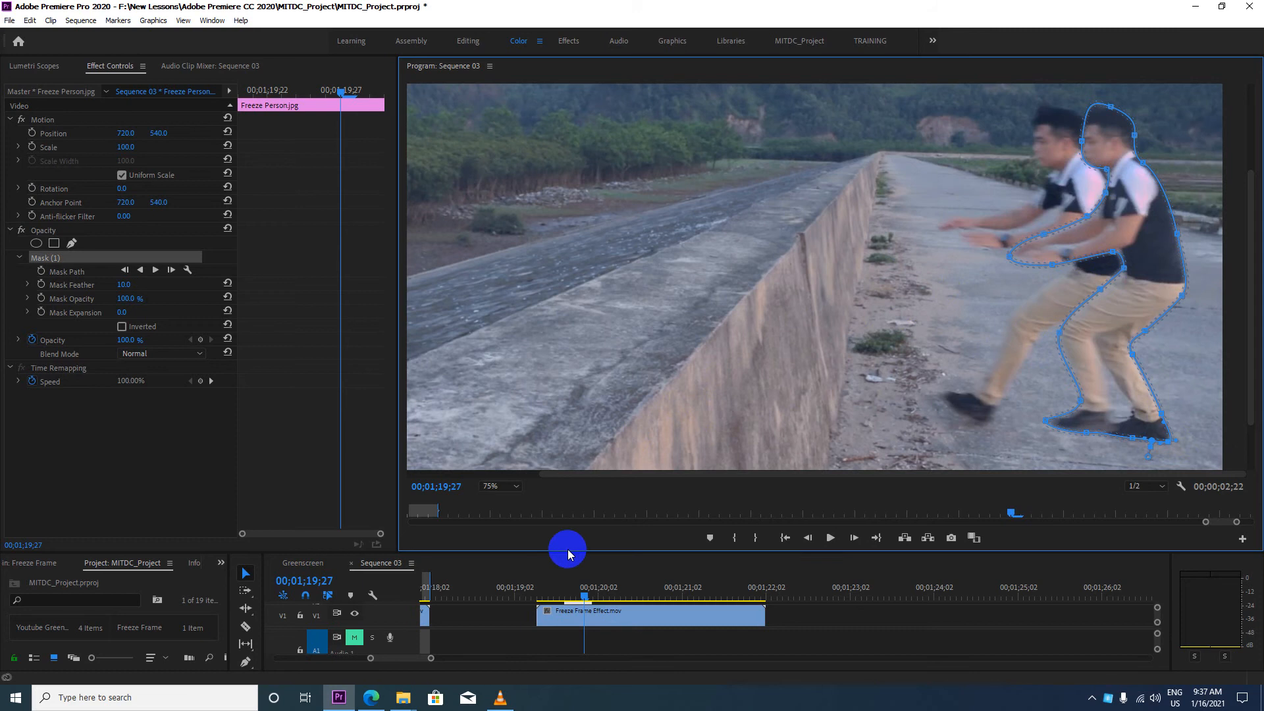
Step: Set the Program monitor zoom to Fit and enlarge the timeline area to show the upper video tracks
left_click(512, 486)
left_click(501, 497)
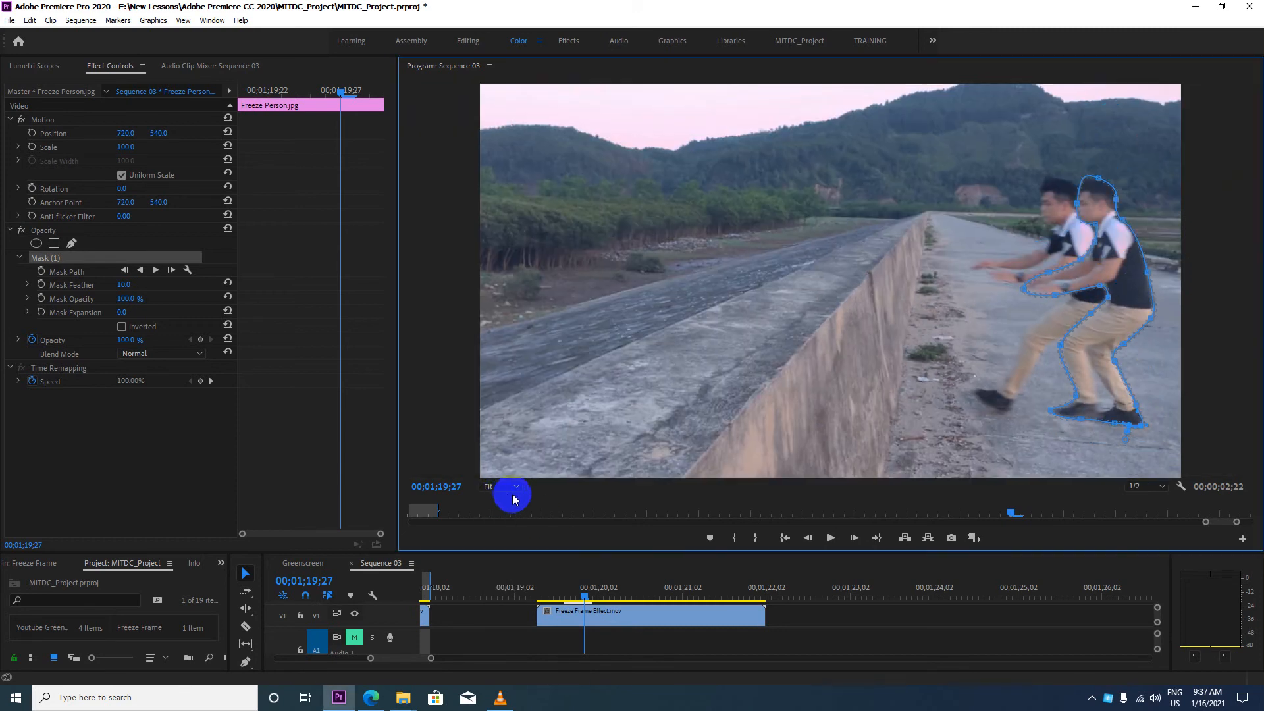
left_click_drag(626, 553, 628, 393)
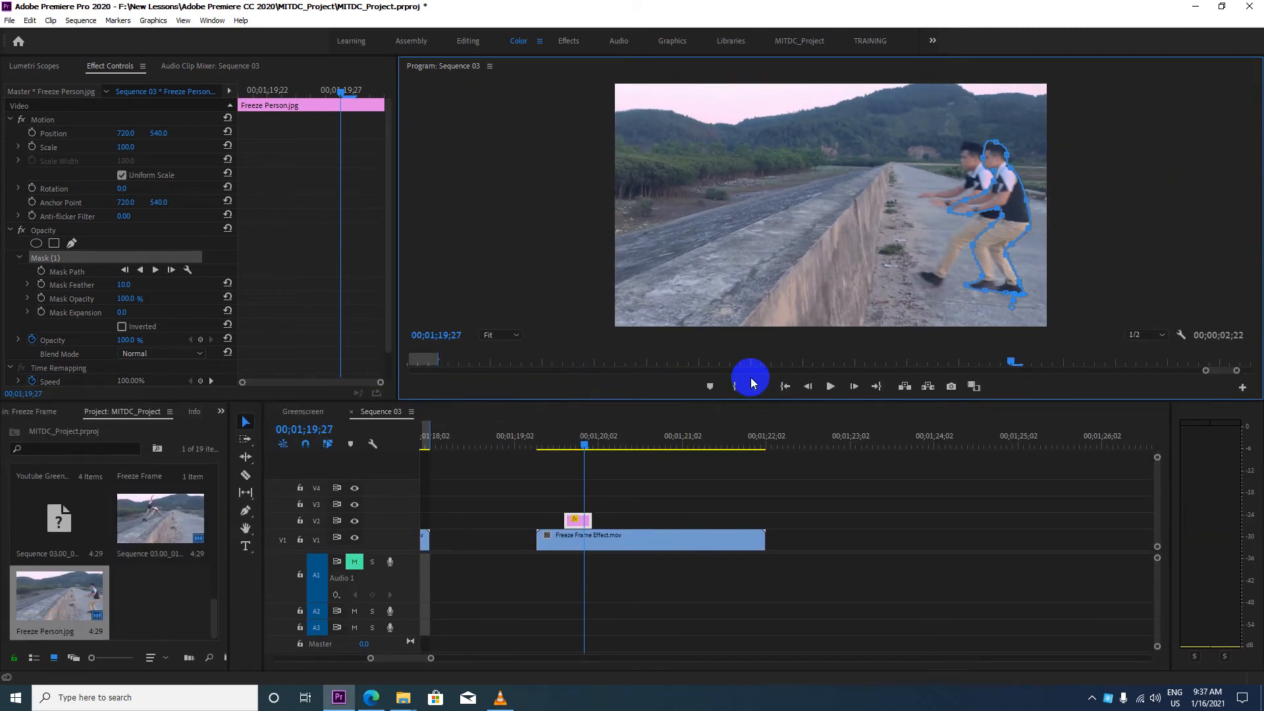
Step: Scrub over the masked still and extend the start of Freeze Person.jpg on V2 to the start of the video clip
left_click(584, 445)
left_click_drag(584, 446, 588, 454)
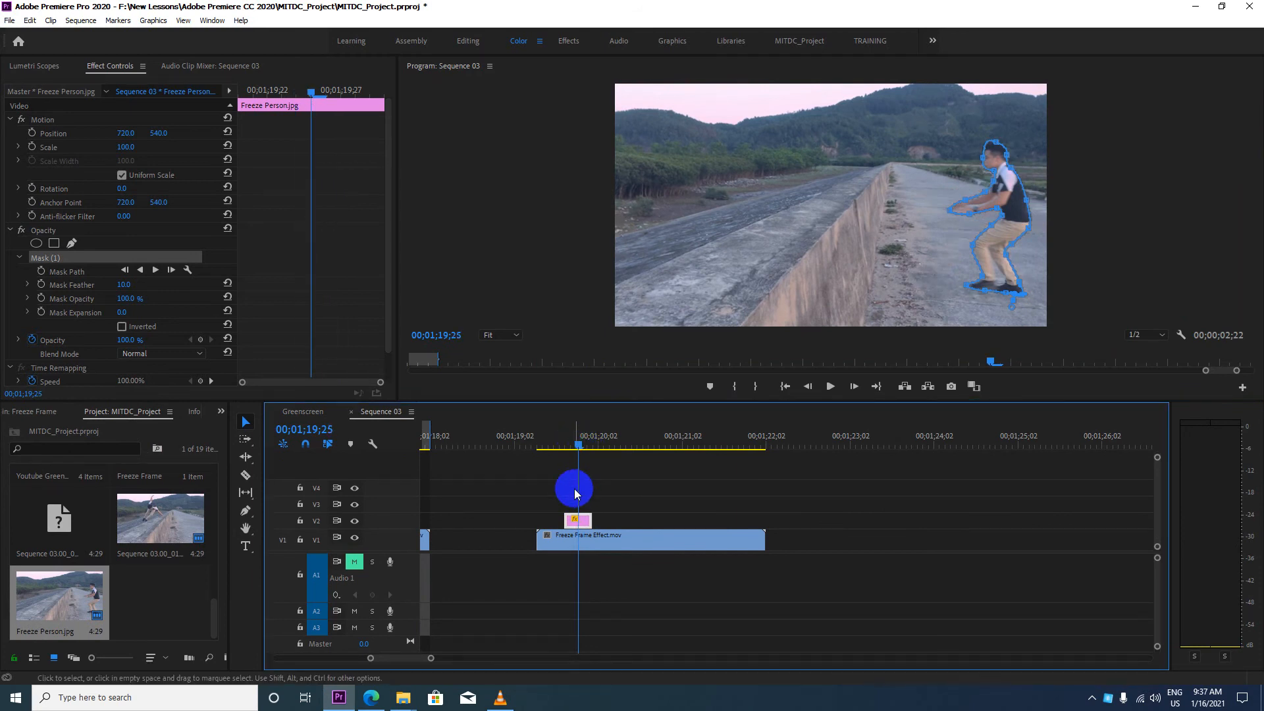
mouse_move(576, 445)
left_mouse_down()
mouse_move(537, 448)
mouse_move(582, 448)
left_mouse_up()
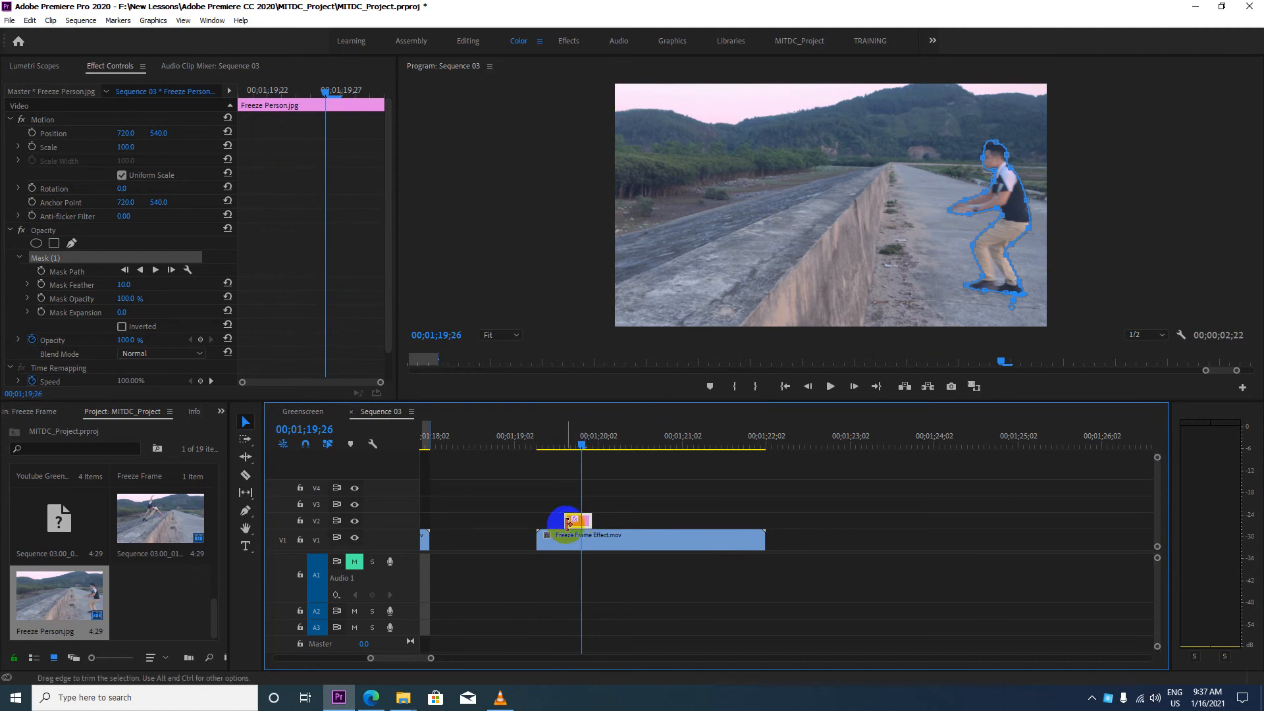
left_click_drag(563, 521, 551, 521)
left_click_drag(581, 452, 545, 457)
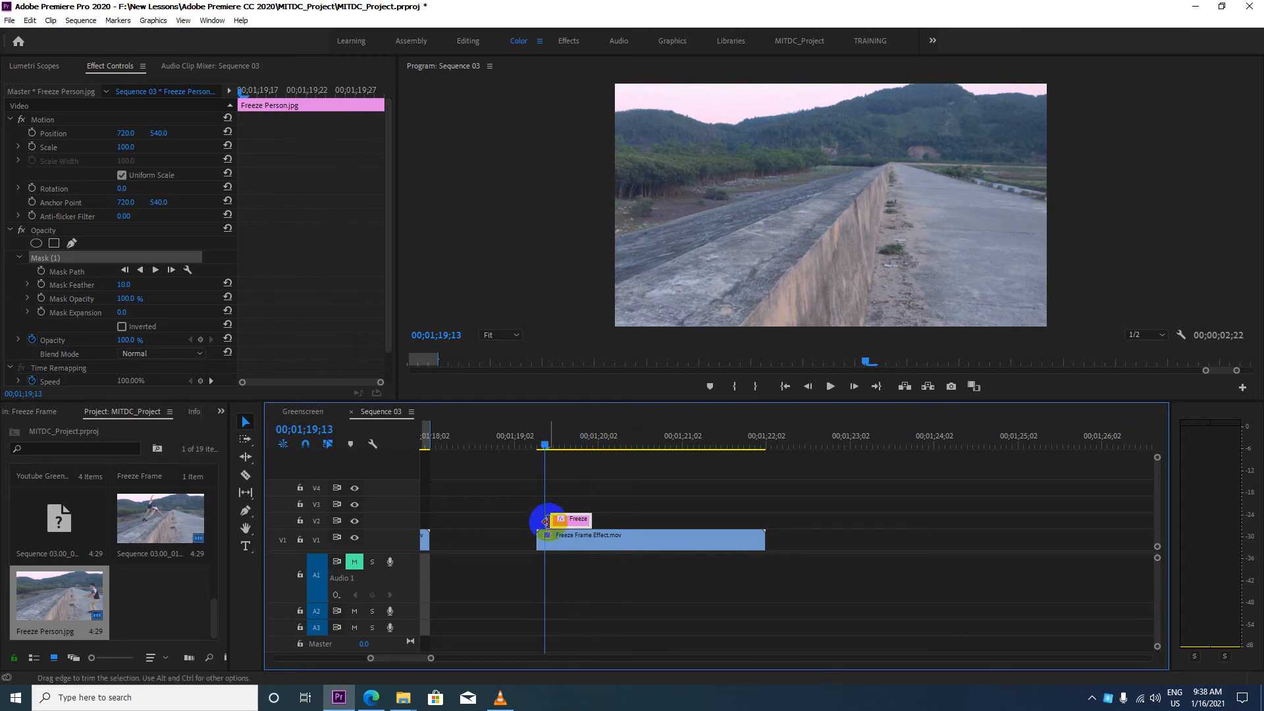
left_click_drag(547, 520, 540, 521)
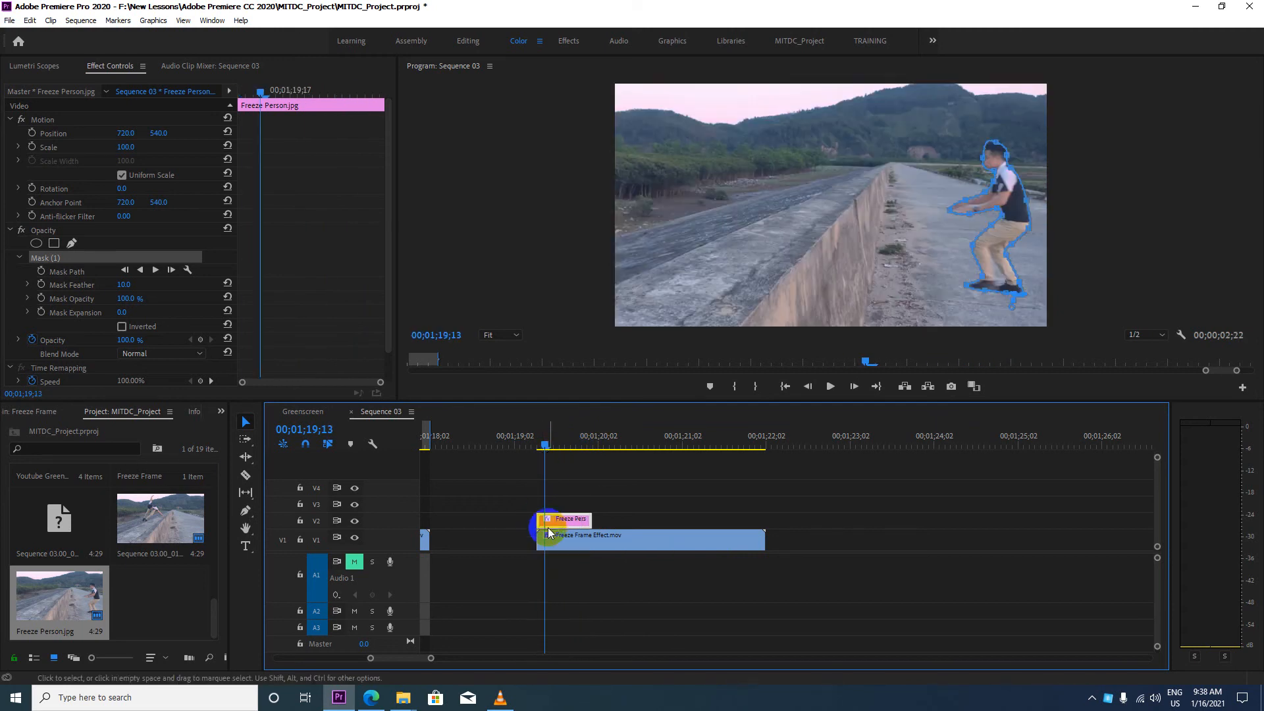
Step: Preview the masked still from 00;01;19;13 and set its Mask Feather to 15
key("space")
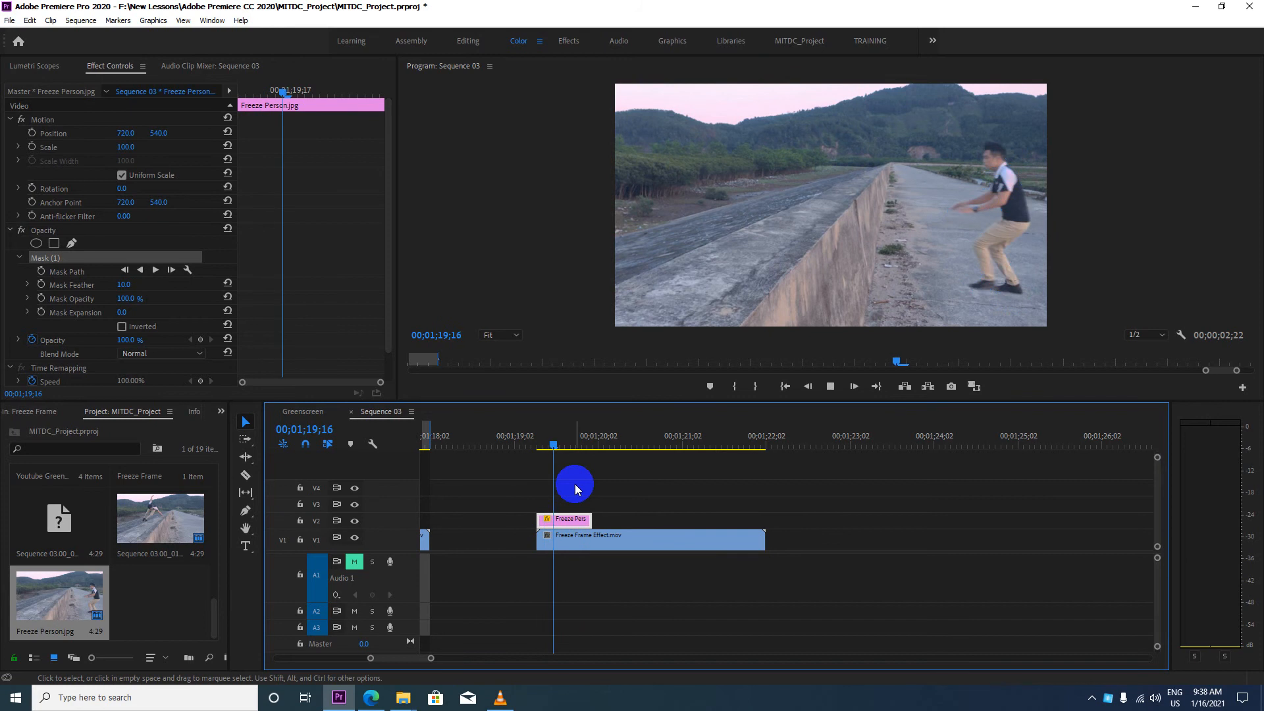
mouse_move(574, 444)
left_mouse_down()
mouse_move(540, 444)
mouse_move(557, 448)
left_mouse_up()
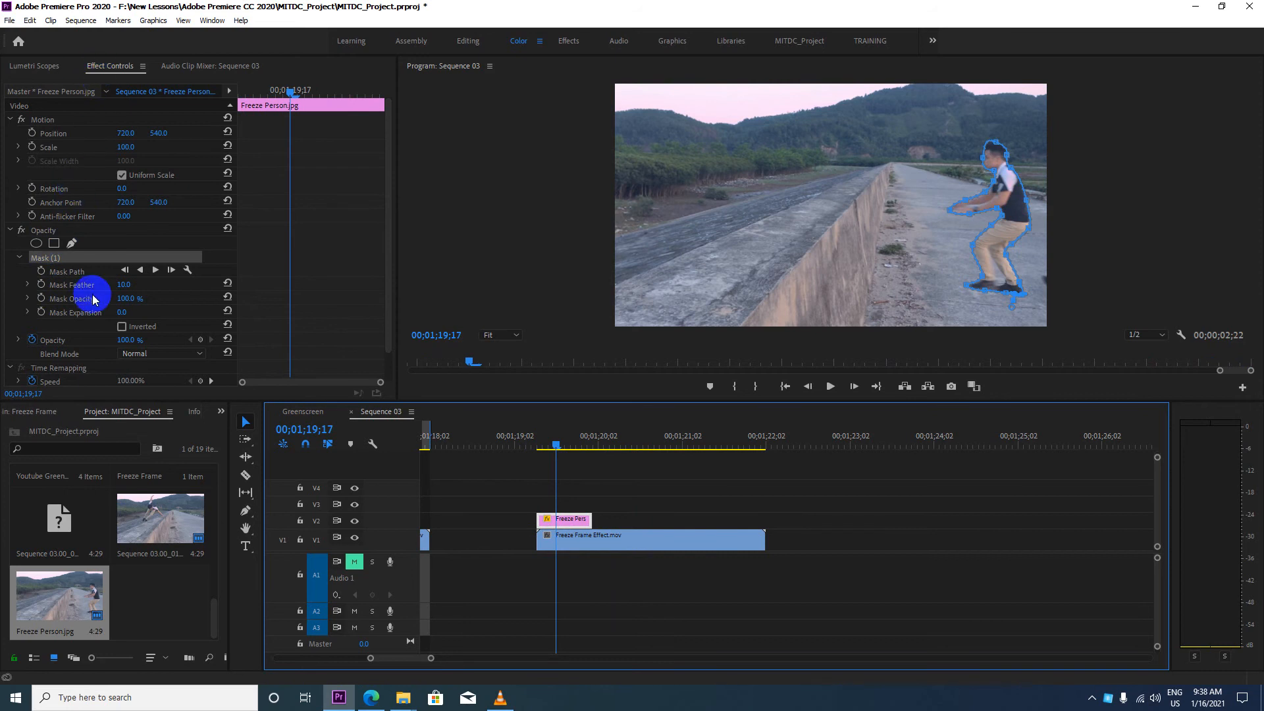
left_click(133, 283)
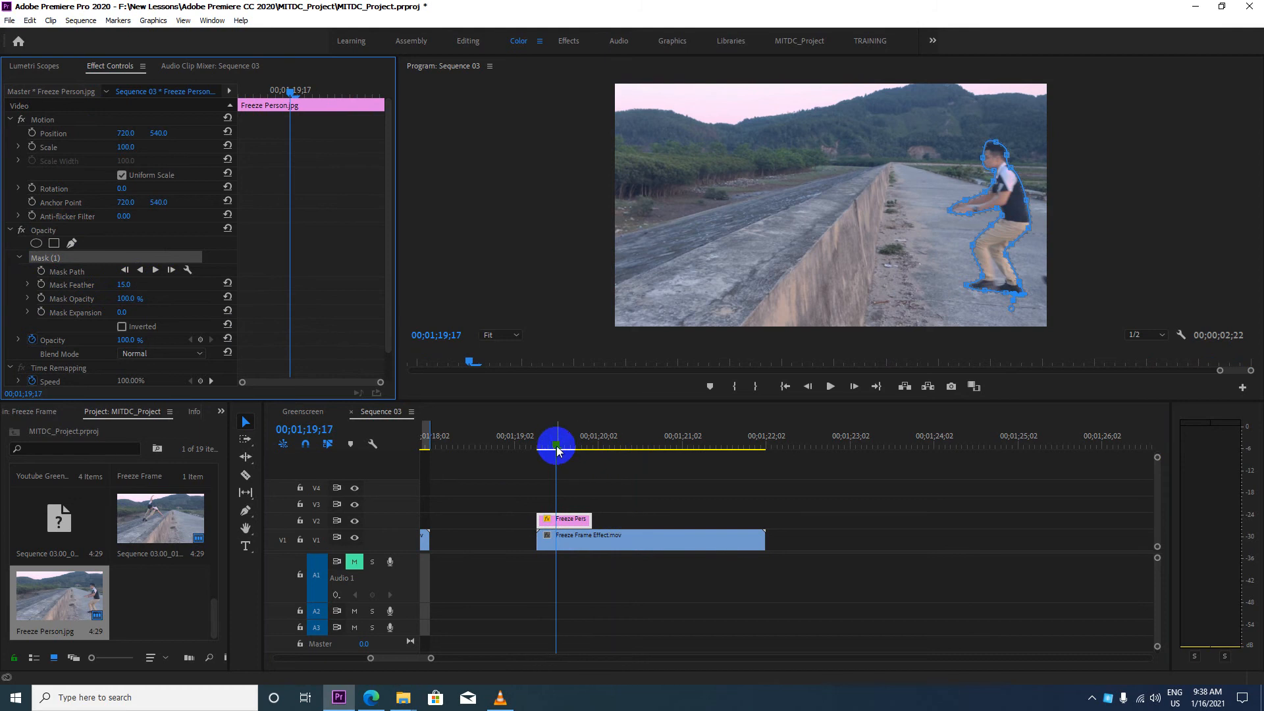
Step: Try extending the end of Freeze Person.jpg past 00;01;20;02, and undo the extension and the feather change
left_click_drag(557, 450, 599, 450)
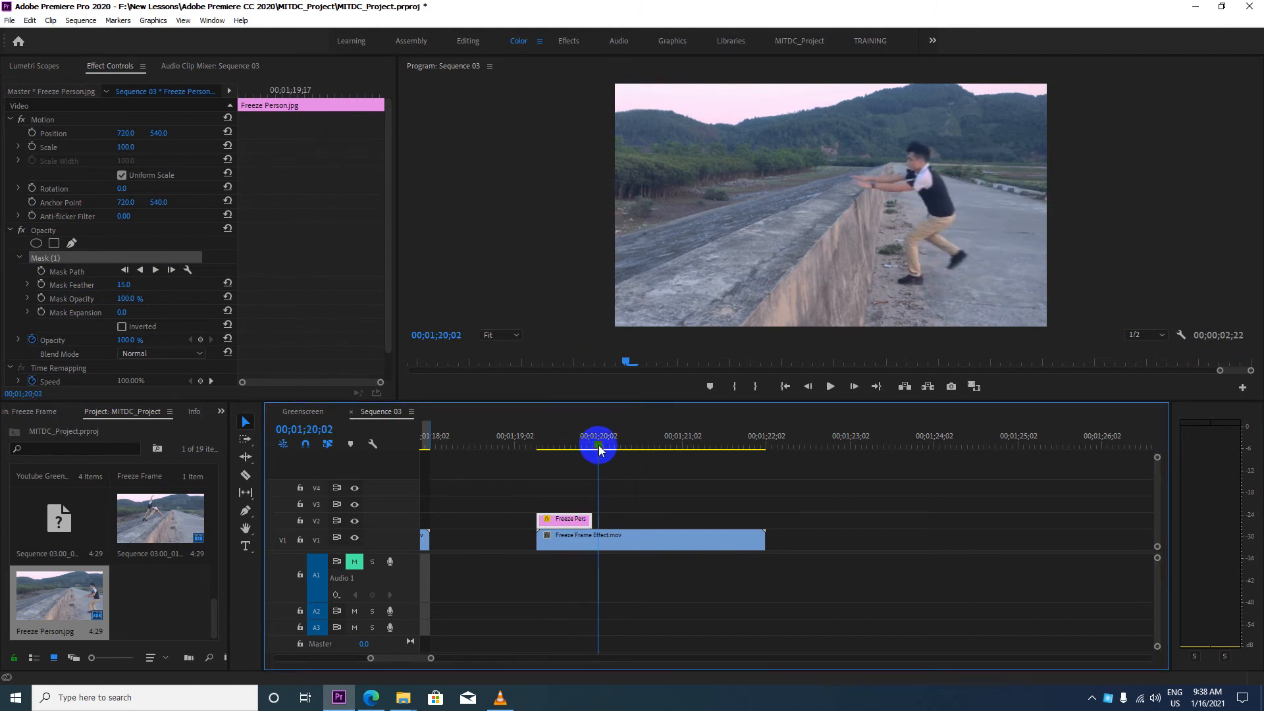
left_click(594, 524)
left_click_drag(591, 522, 640, 520)
mouse_move(598, 446)
left_mouse_down()
mouse_move(559, 445)
mouse_move(577, 447)
left_mouse_up()
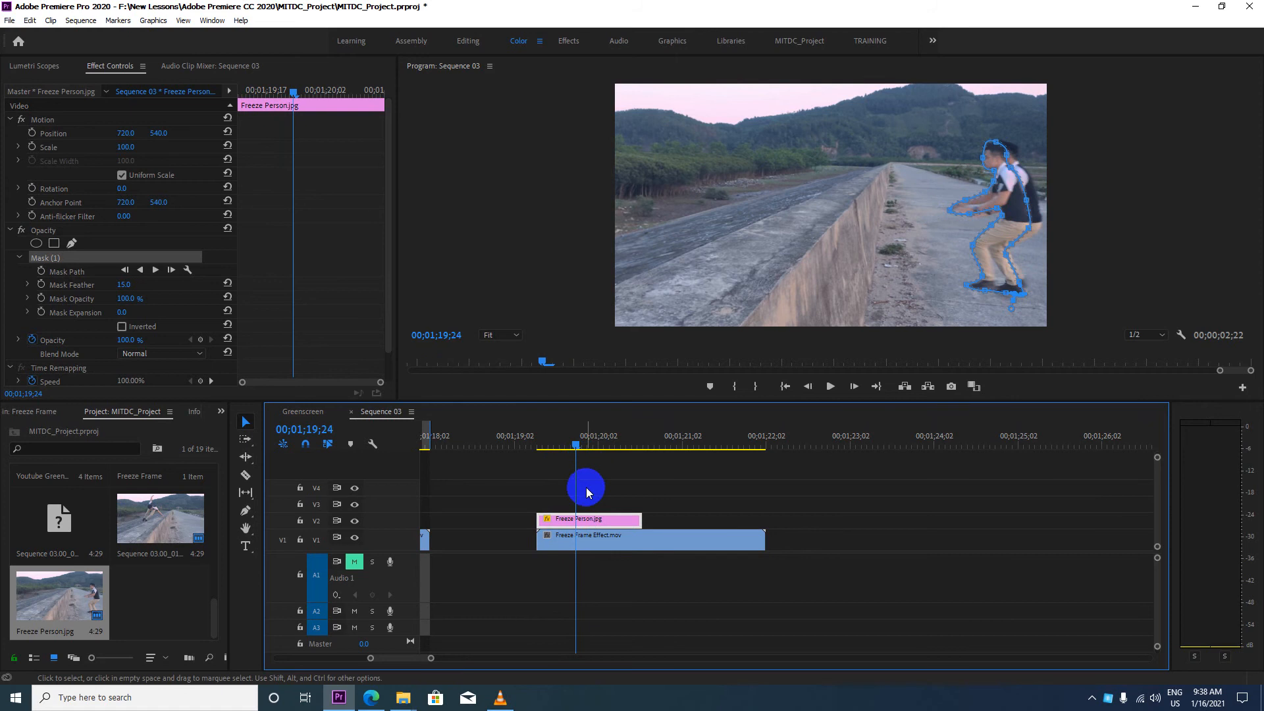
key("ctrl+z")
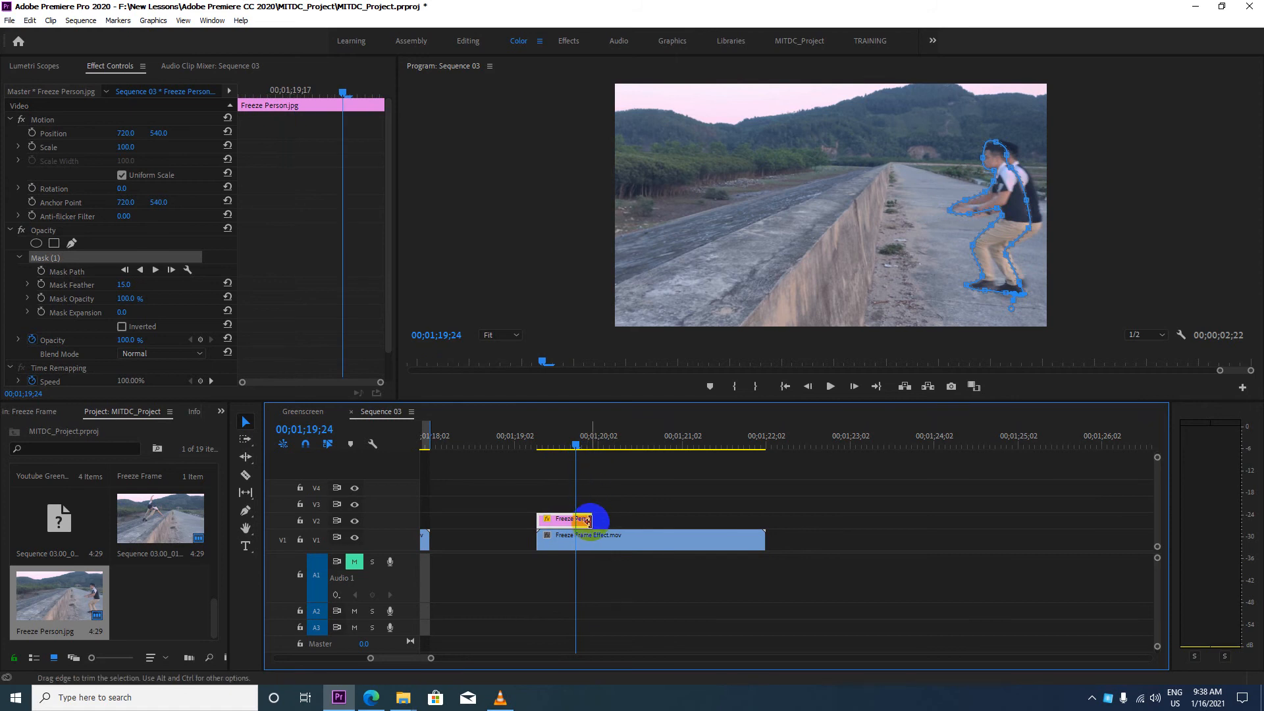
key("ctrl+z")
Step: Trim the end of Freeze Person.jpg to 00;01;19;24 and play the sequence from the start of the clip
left_click_drag(586, 521, 575, 521)
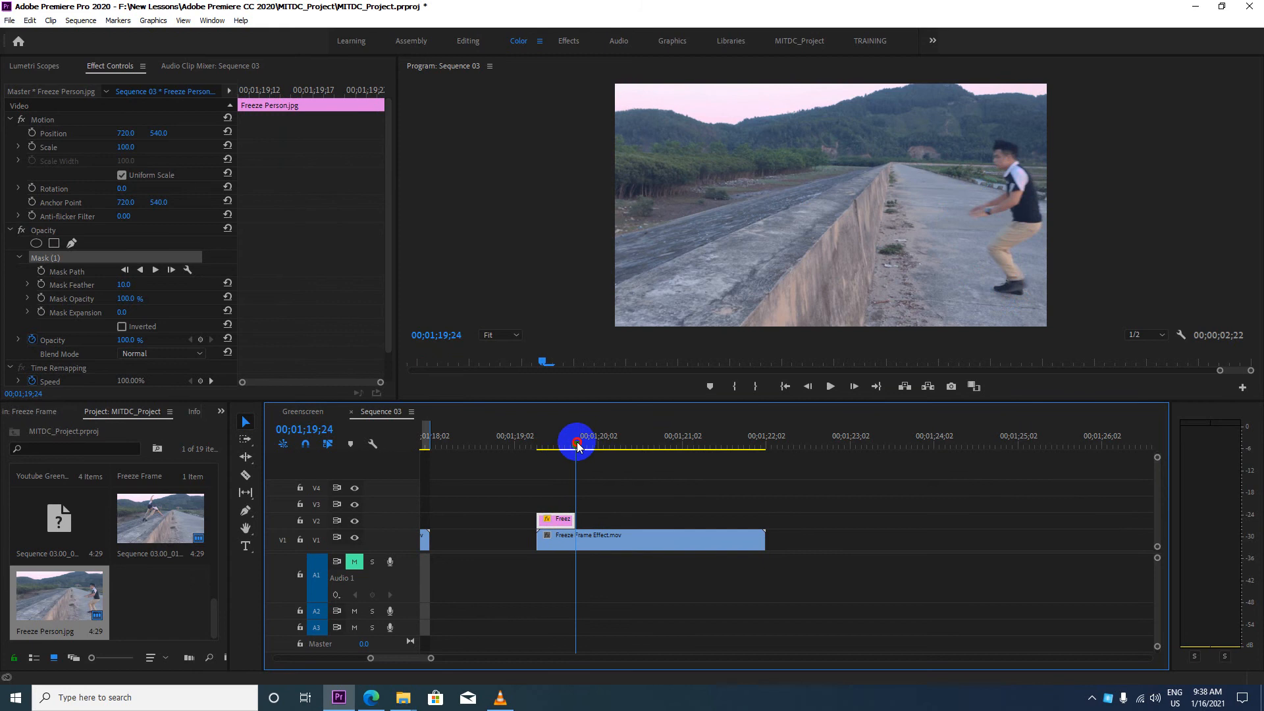
left_click_drag(578, 447, 539, 457)
key("space")
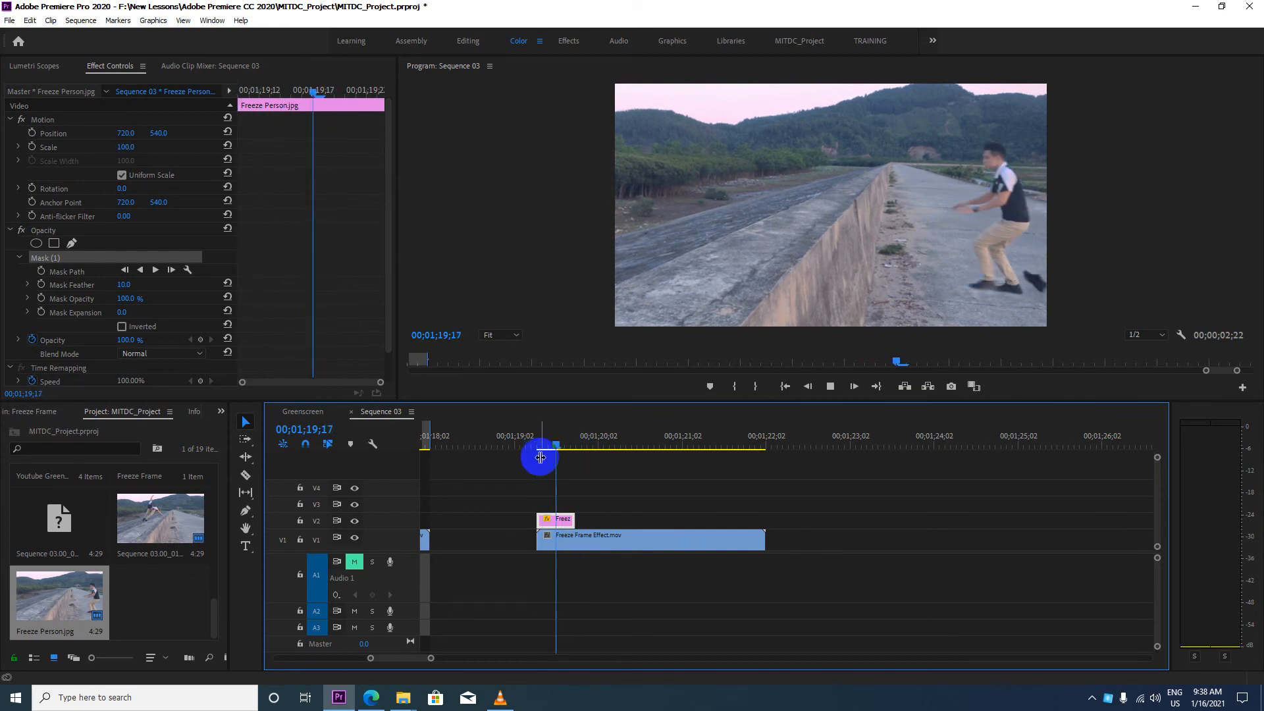
key("space")
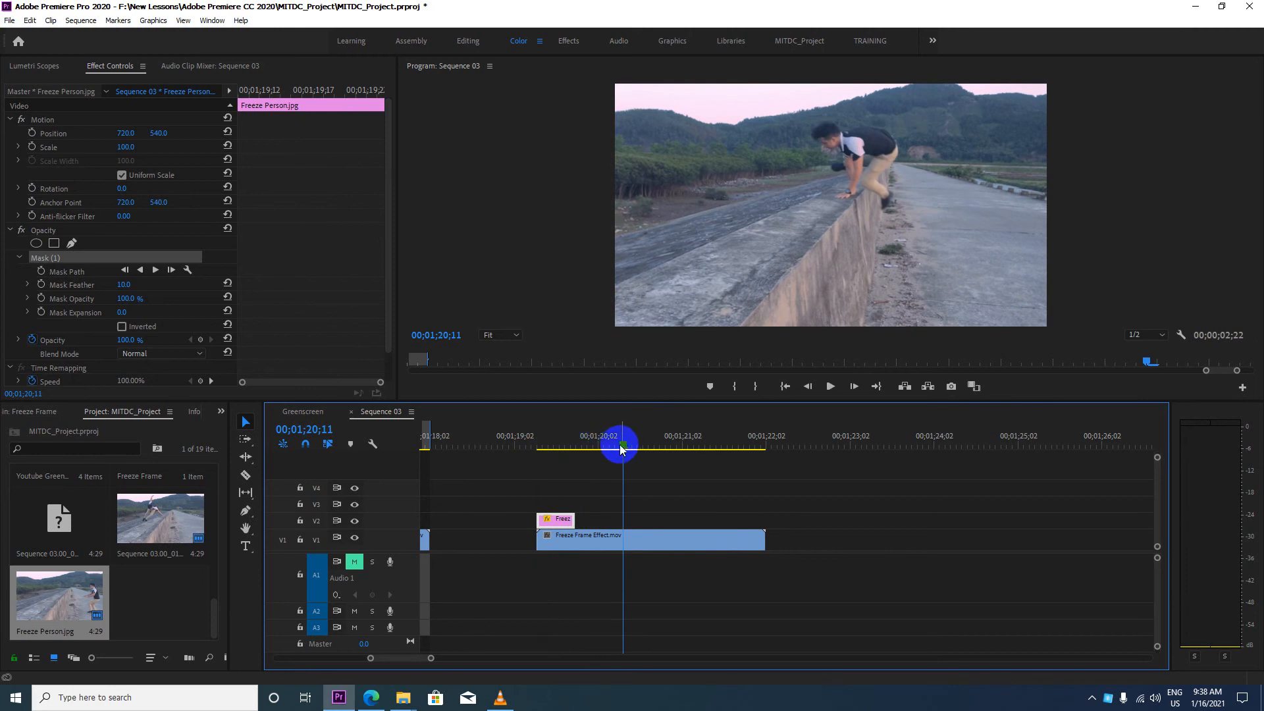
Step: Select Freeze Frame Effect.mov and export the frame at 00;01;20;02 as a JPEG still named Freeze Person 2
left_click_drag(622, 450, 554, 460)
left_click_drag(559, 459, 586, 452)
left_click(631, 539)
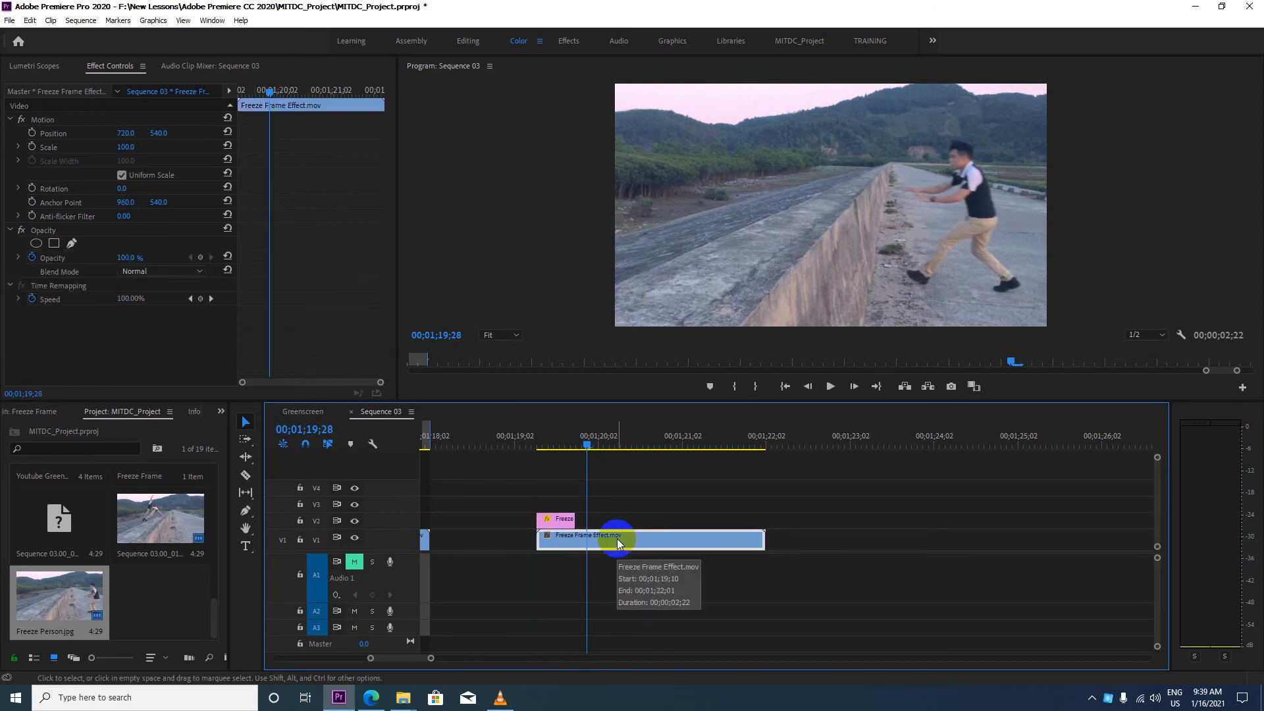
left_click_drag(589, 456, 596, 446)
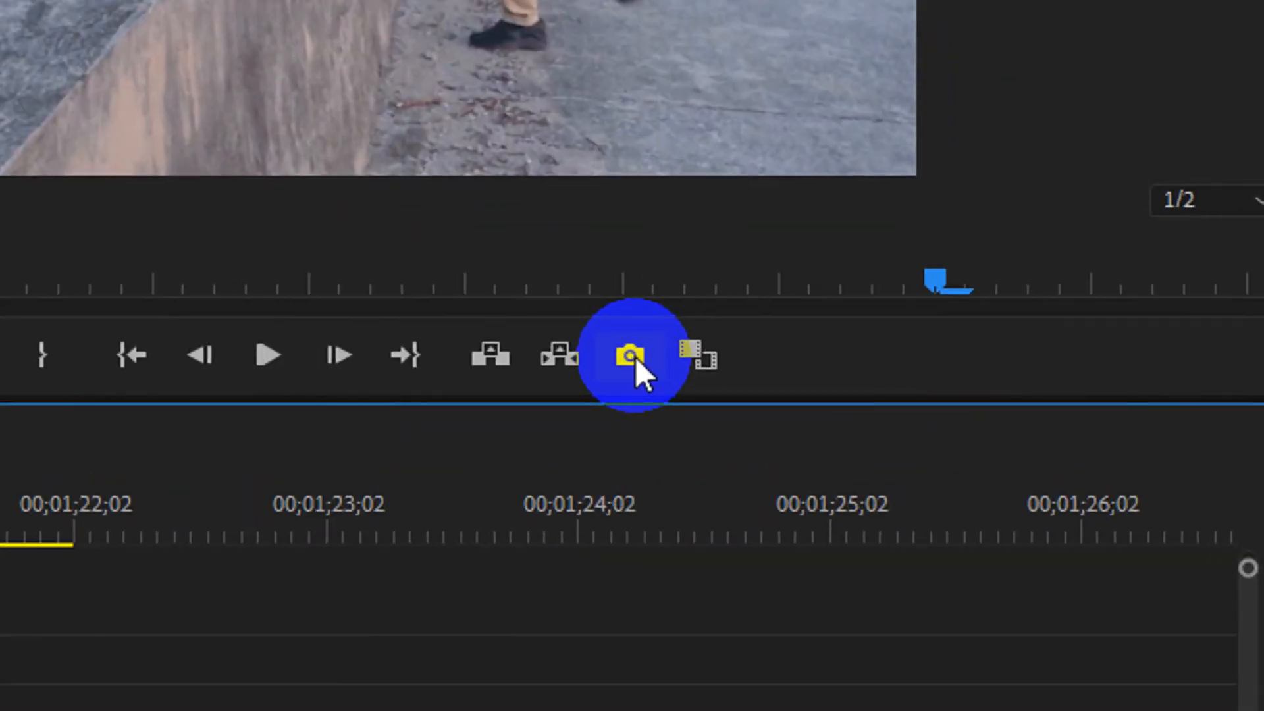
left_click(634, 357)
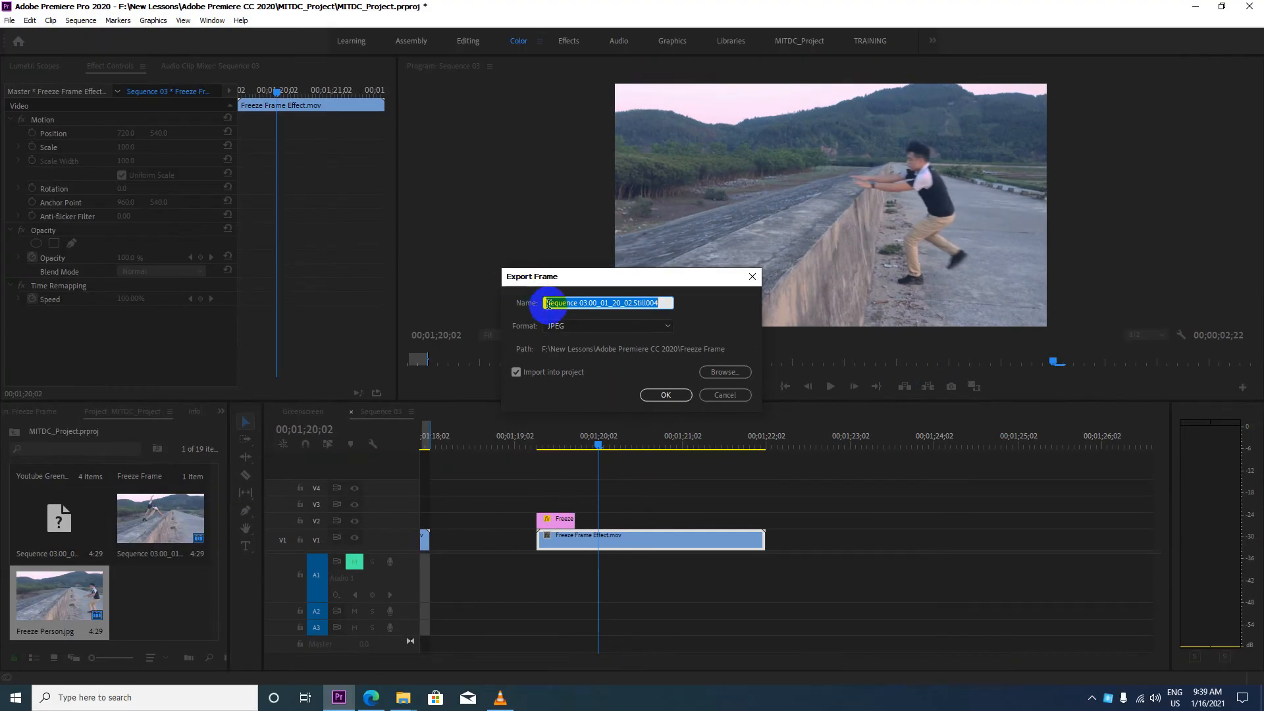
type("Freeze Person 2")
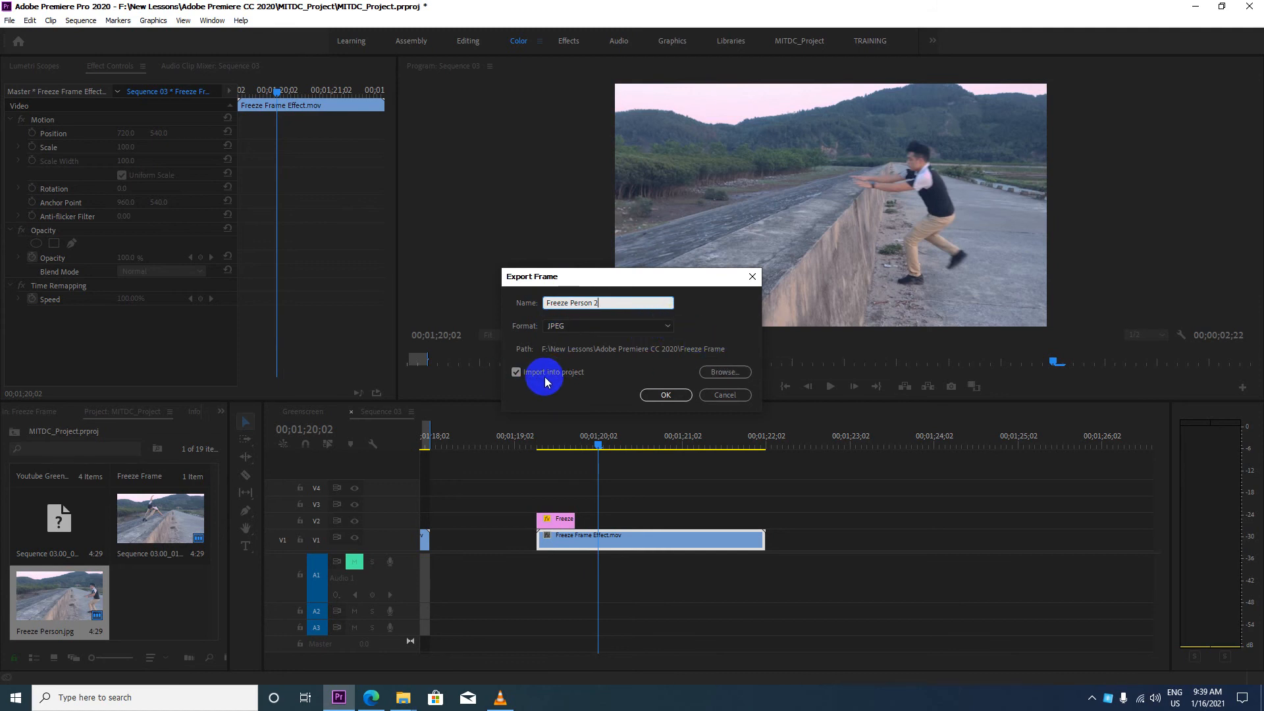
left_click(665, 395)
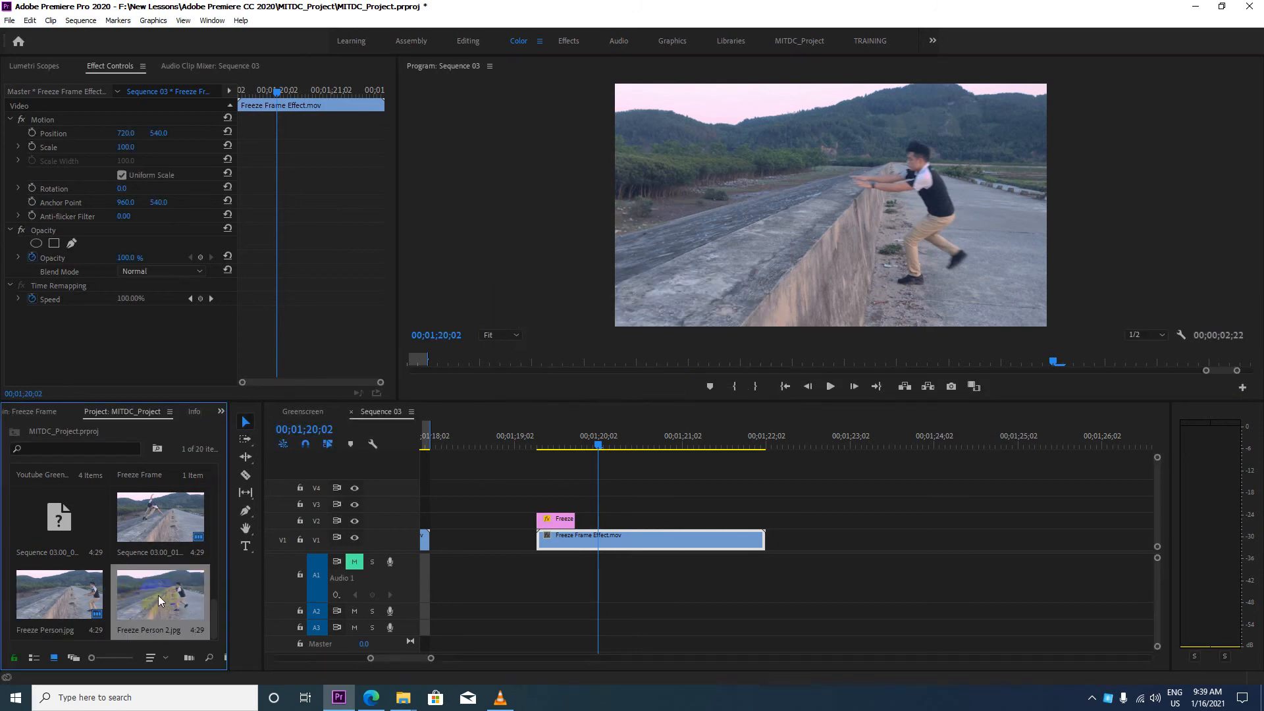
Step: Place Freeze Person 2.jpg on V3 and align its start with the start of the video clip
left_click_drag(153, 594, 598, 504)
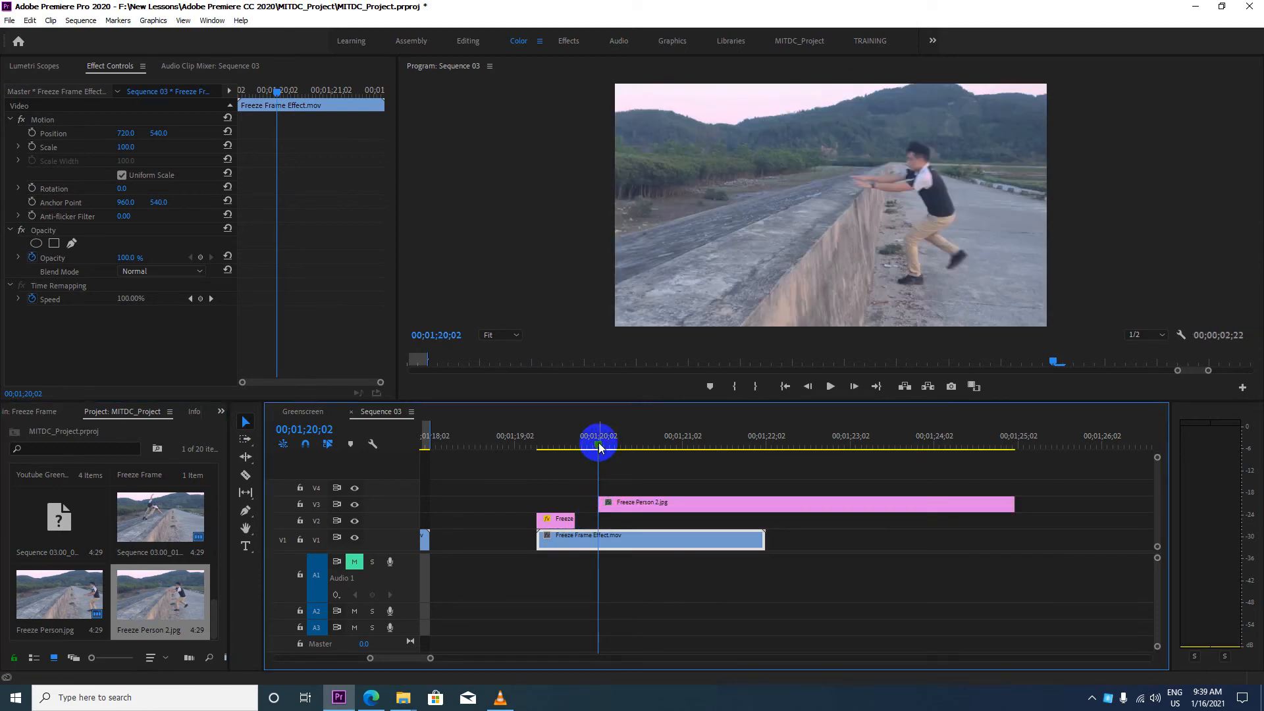
left_click(601, 503)
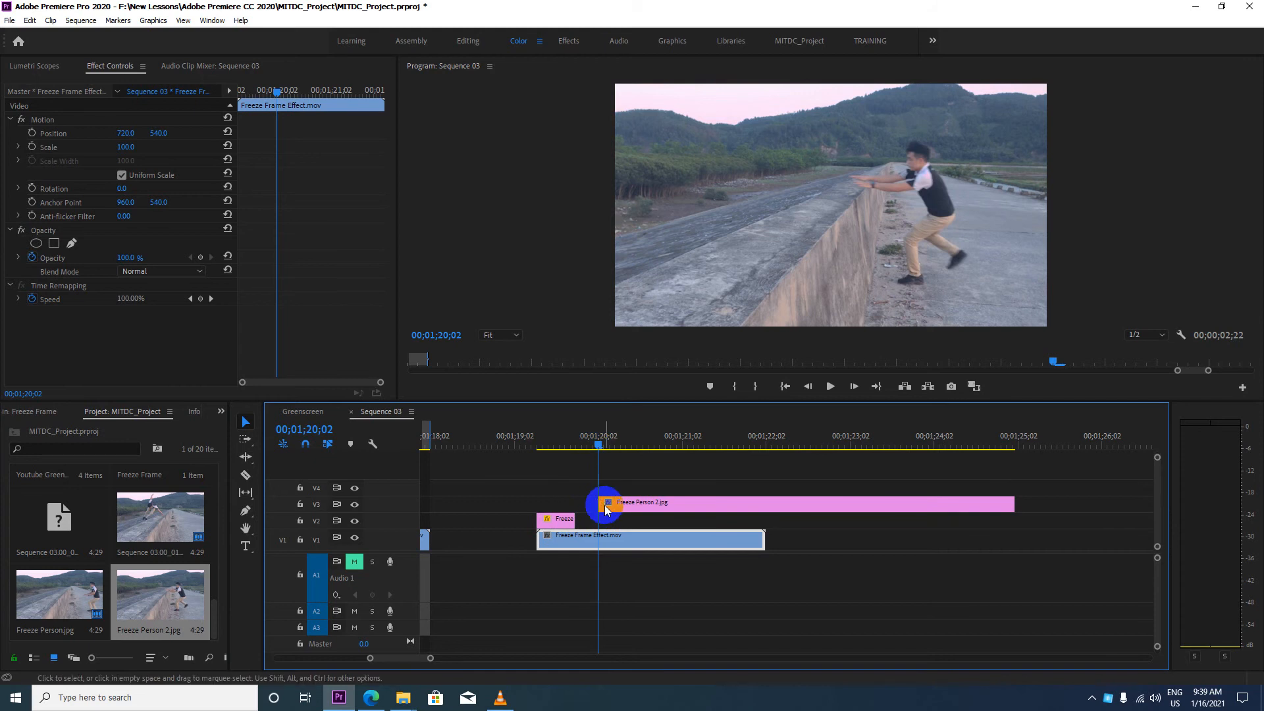
left_click_drag(630, 506, 594, 505)
left_click(599, 446)
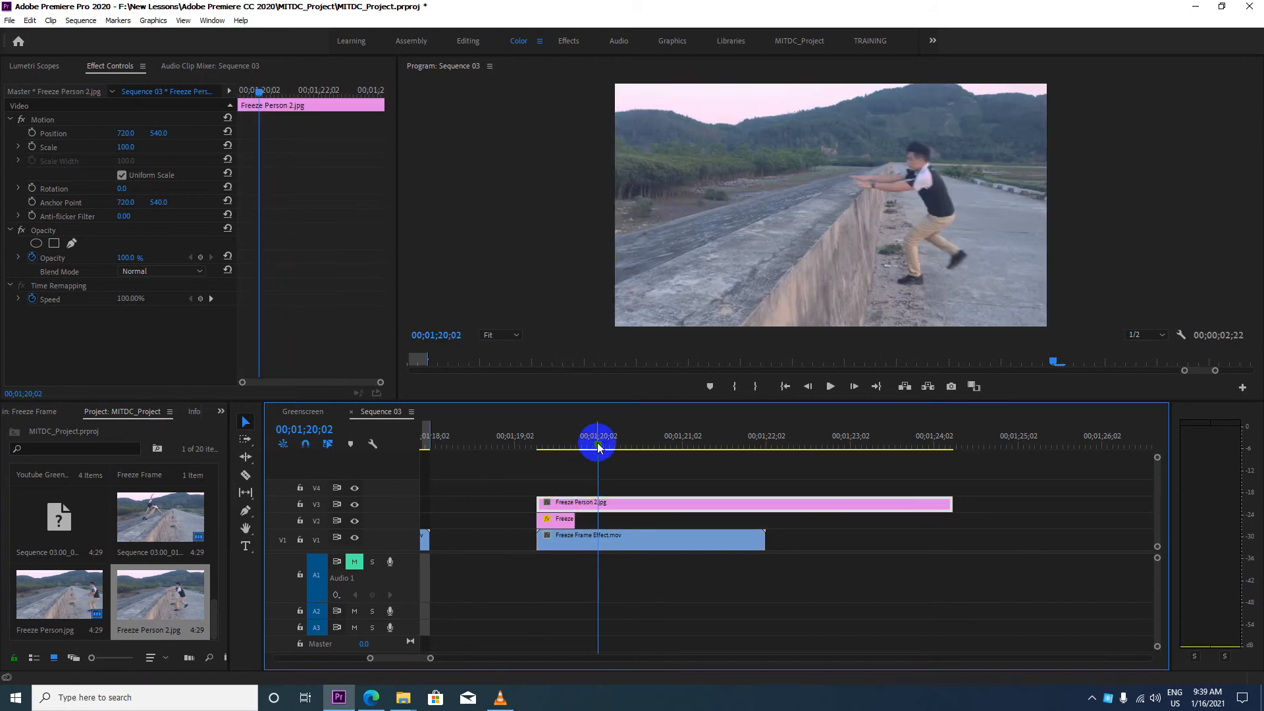
Step: Draw a closed pen-tool opacity mask around the man's whole body on Freeze Person 2.jpg at 00;01;20;02
left_click(591, 500)
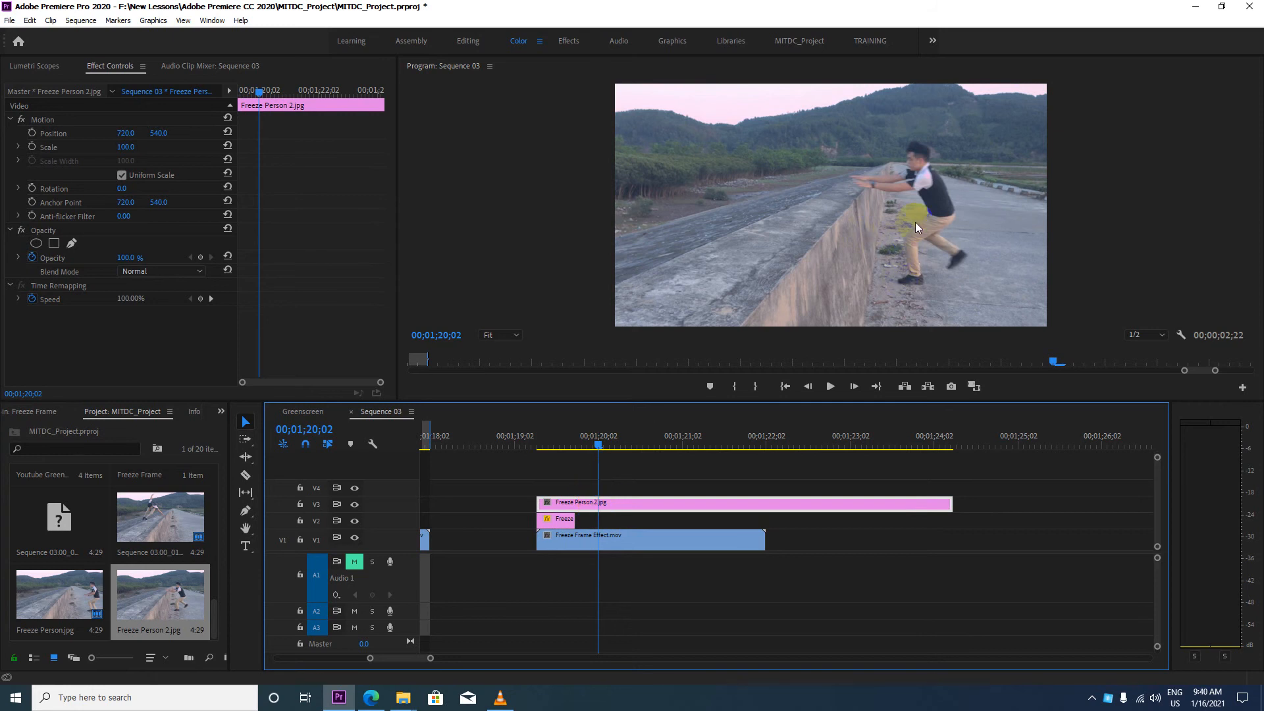
left_click(72, 244)
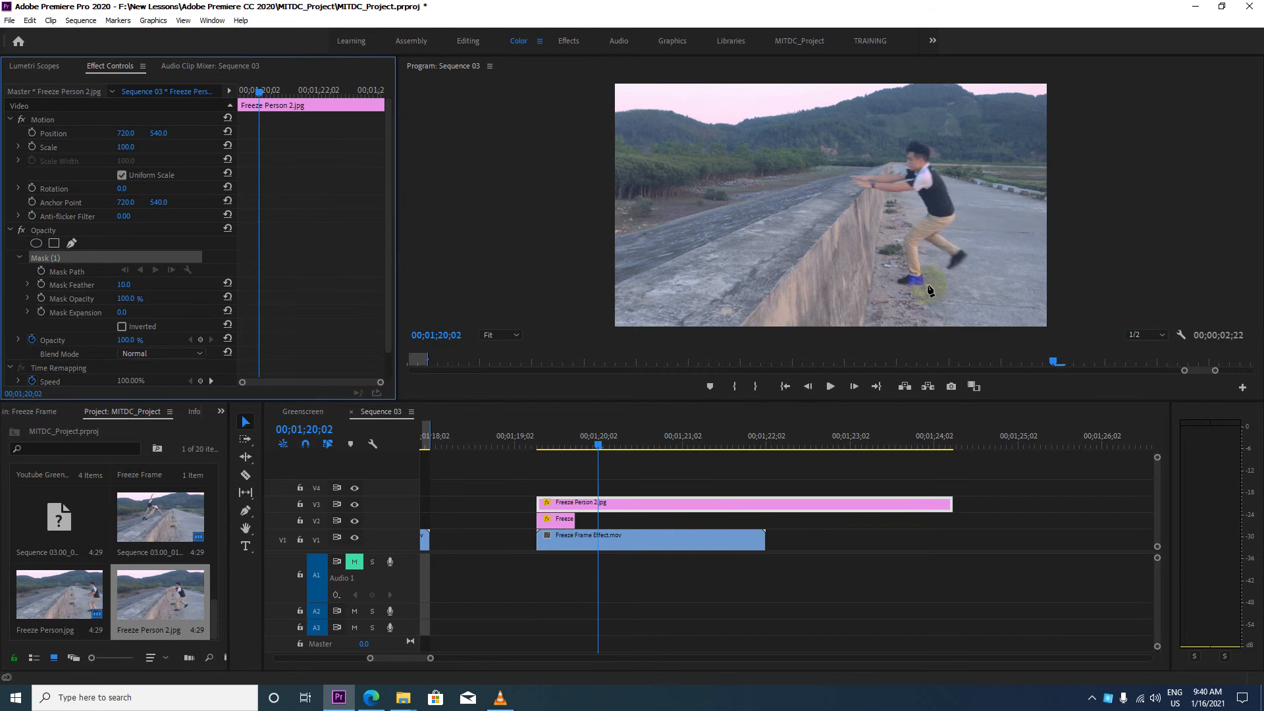
left_click(500, 335)
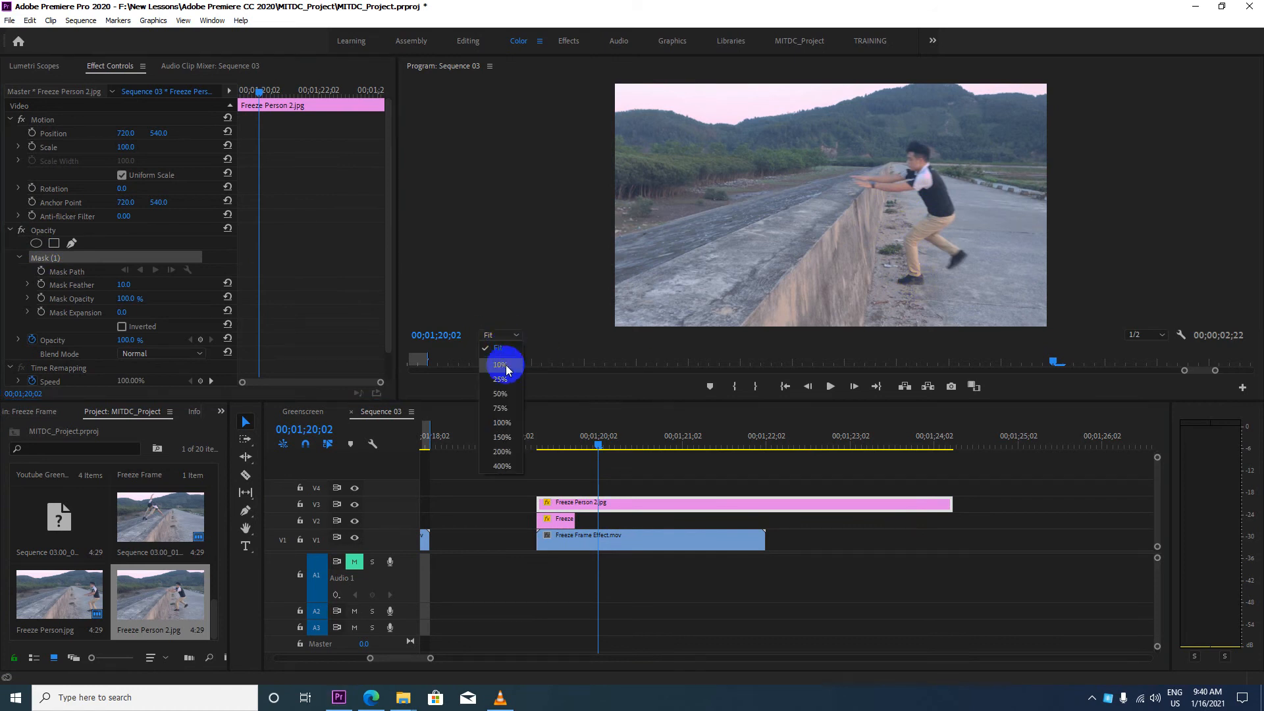
left_click(495, 408)
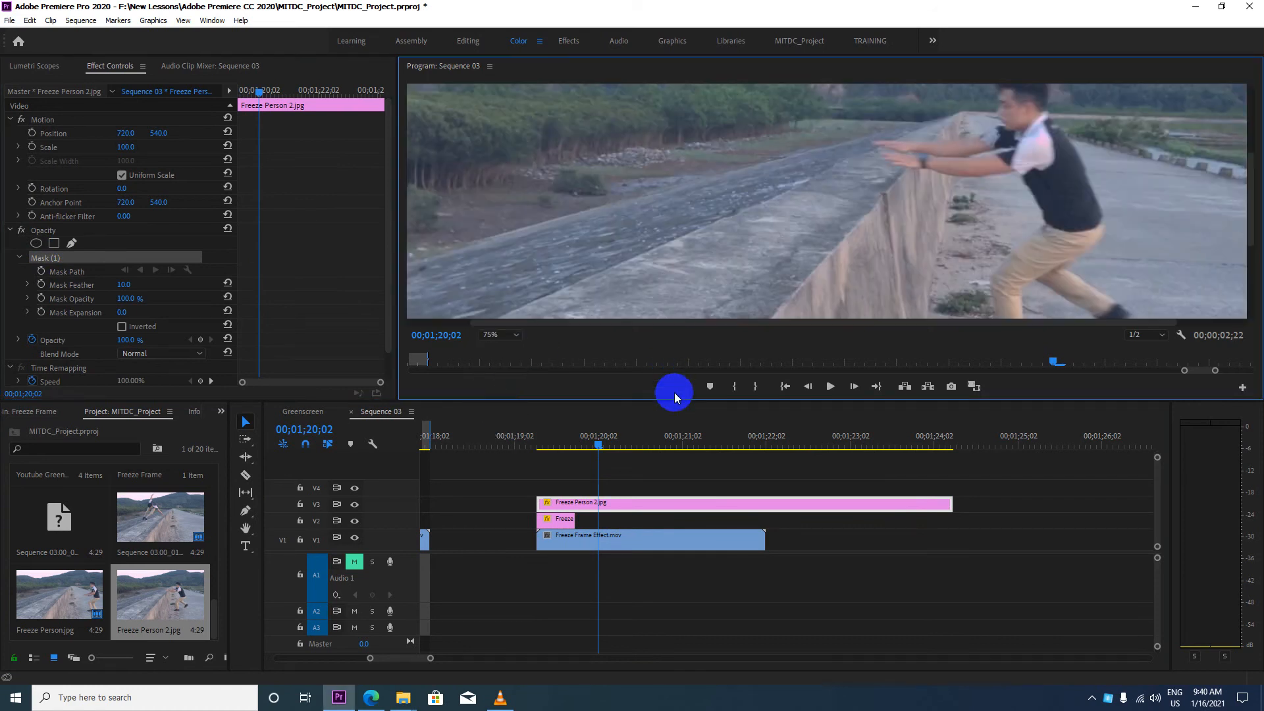
left_click_drag(675, 402, 658, 592)
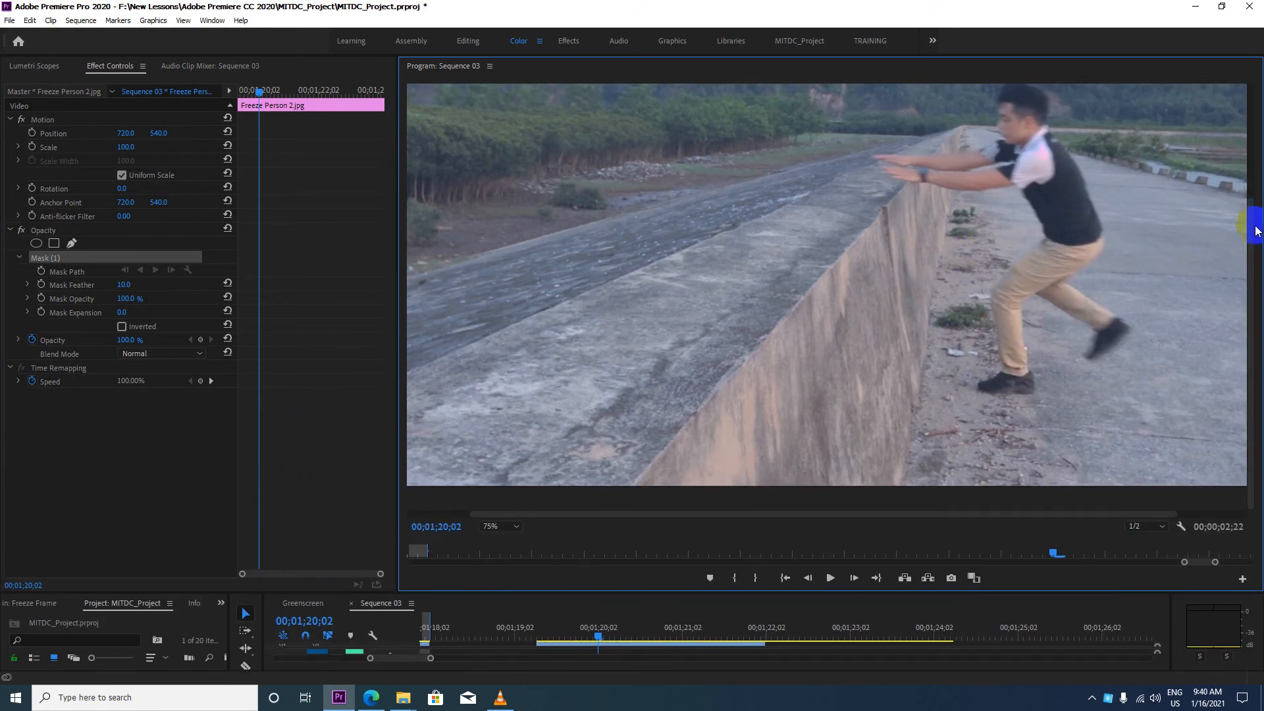
left_click_drag(1253, 227, 1250, 201)
left_click(1026, 429)
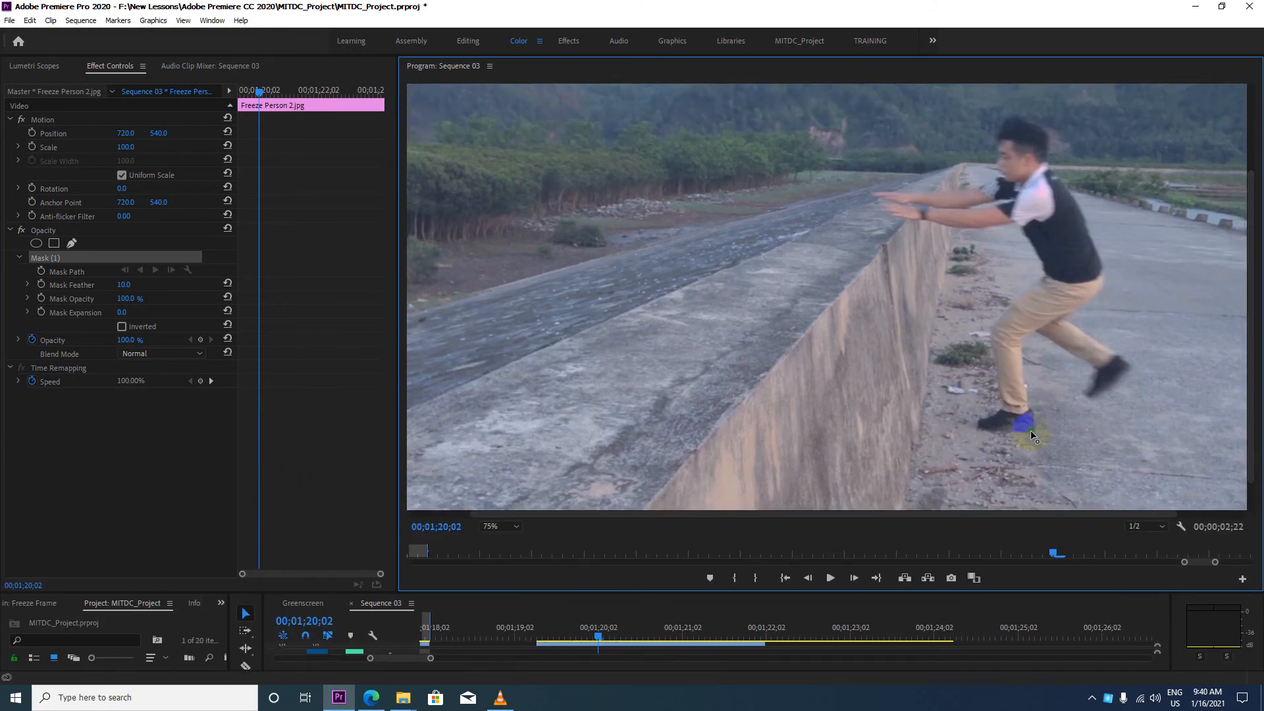
left_click(988, 434)
left_click_drag(1001, 391, 1031, 240)
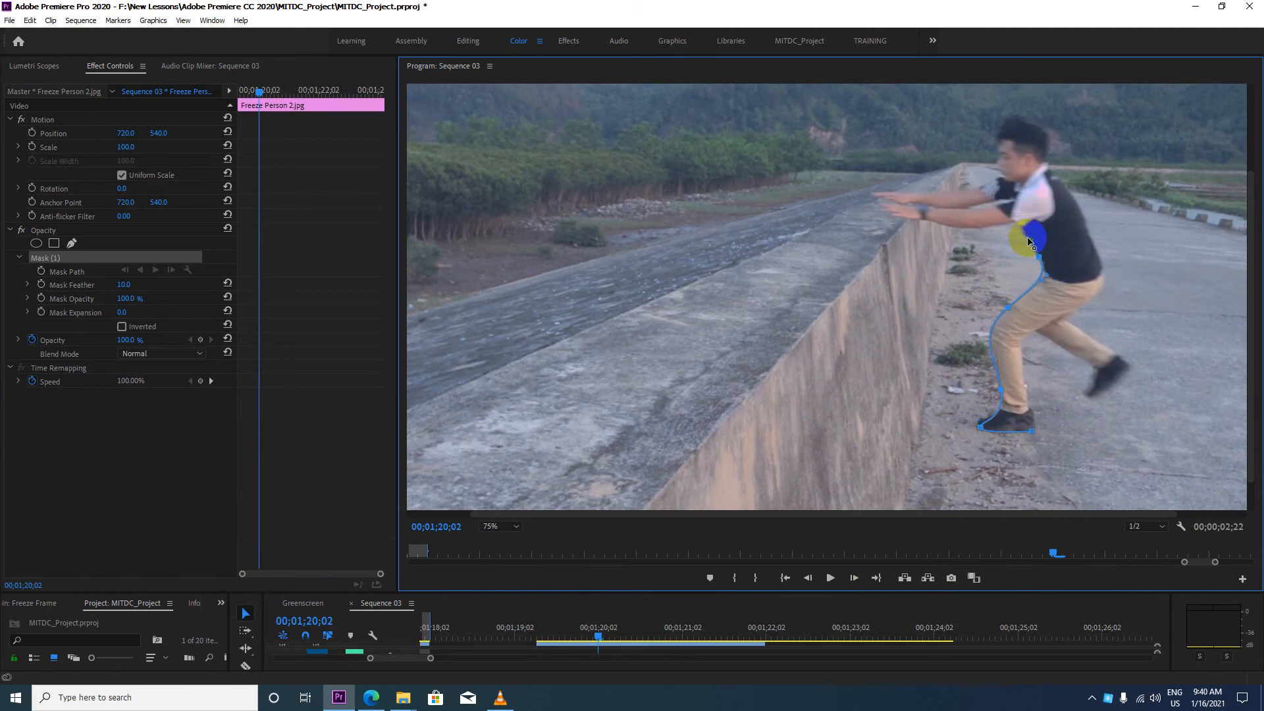
left_click(1015, 219)
left_click_drag(928, 222, 1002, 171)
left_click_drag(1001, 138, 1054, 143)
left_click(1048, 166)
left_click(1084, 204)
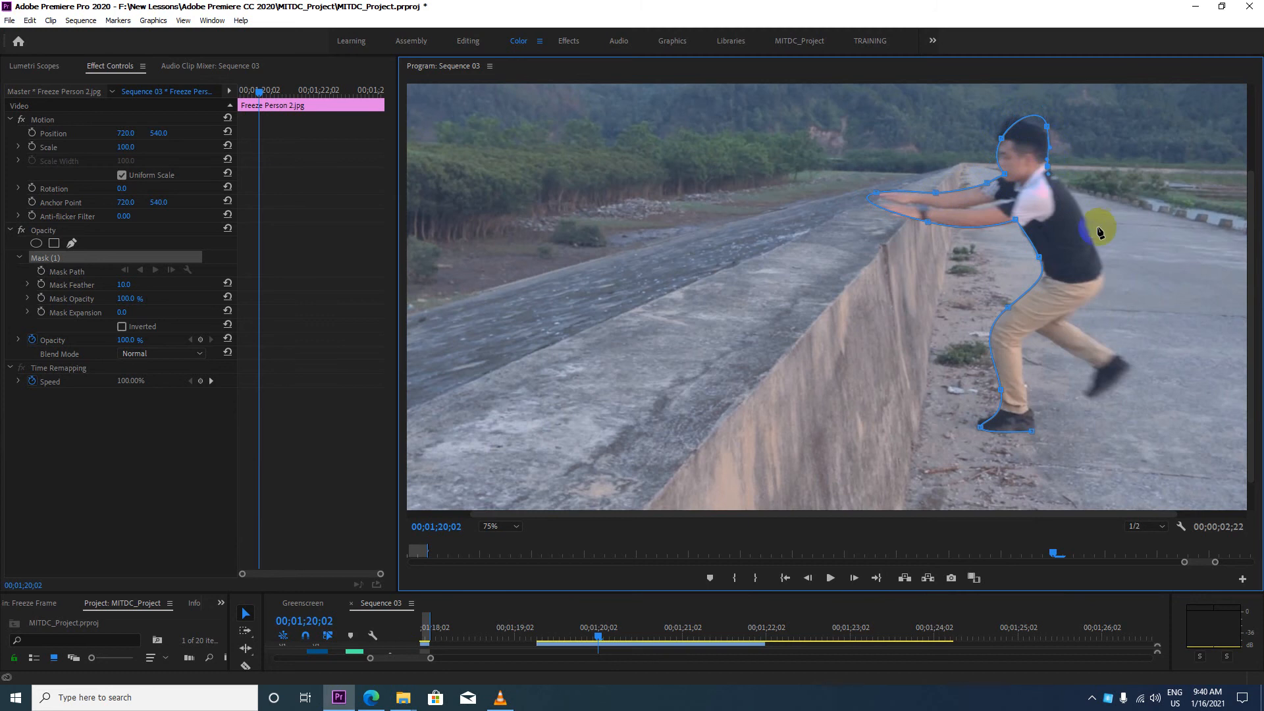
left_click(1091, 235)
left_click(1099, 271)
left_click_drag(1099, 271, 1023, 438)
left_click(1090, 302)
left_click(1044, 337)
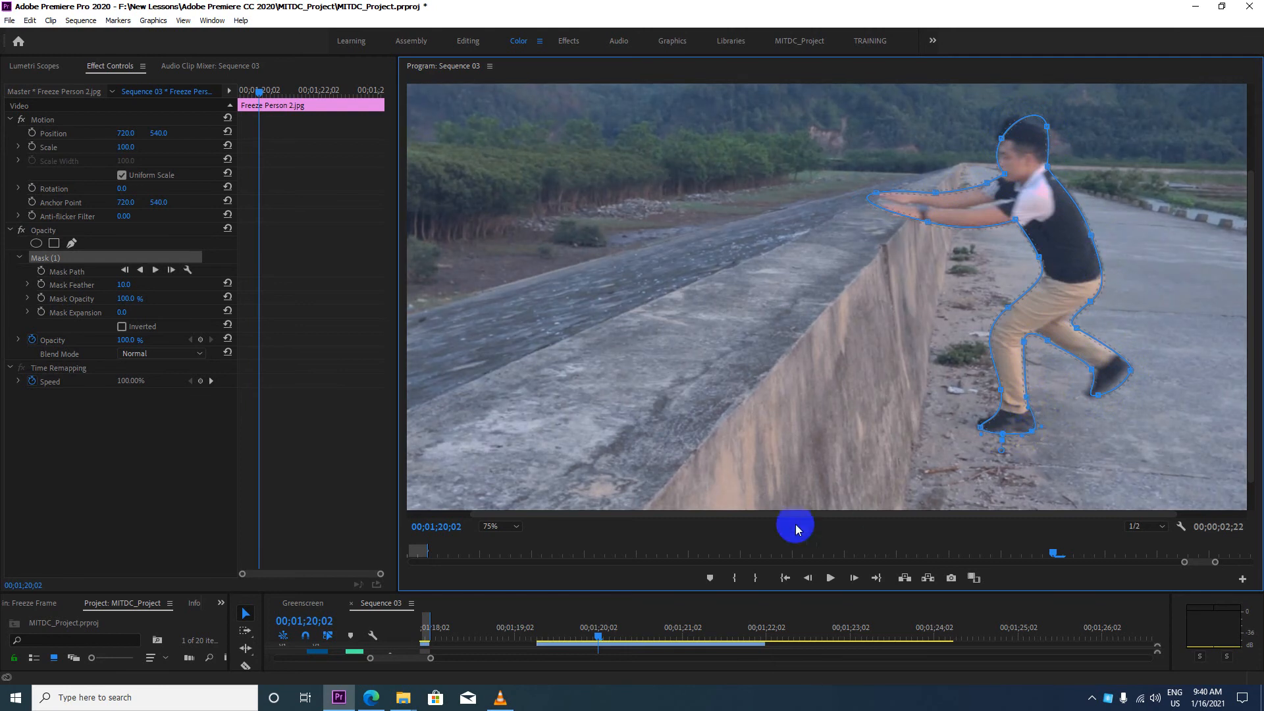
Step: Set the feather of the mask on Freeze Person 2.jpg to 15 while viewing the frame at 00;01;19;20
left_click(517, 527)
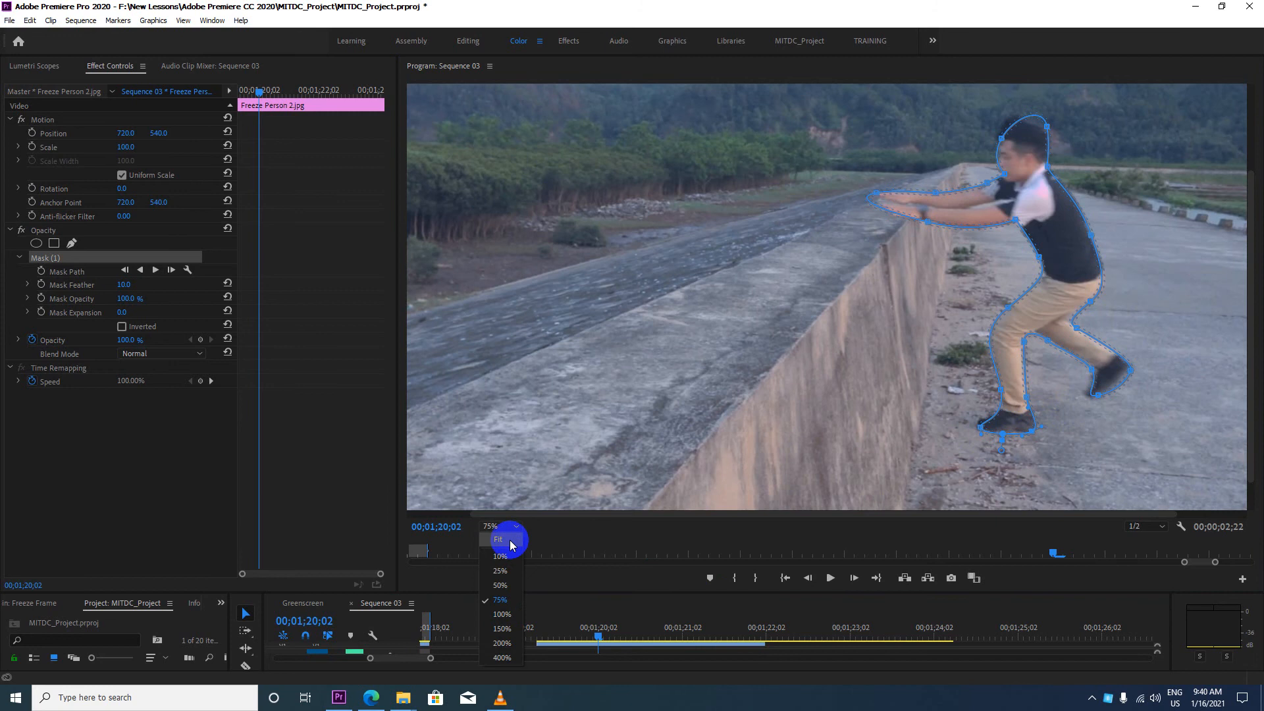
left_click(503, 540)
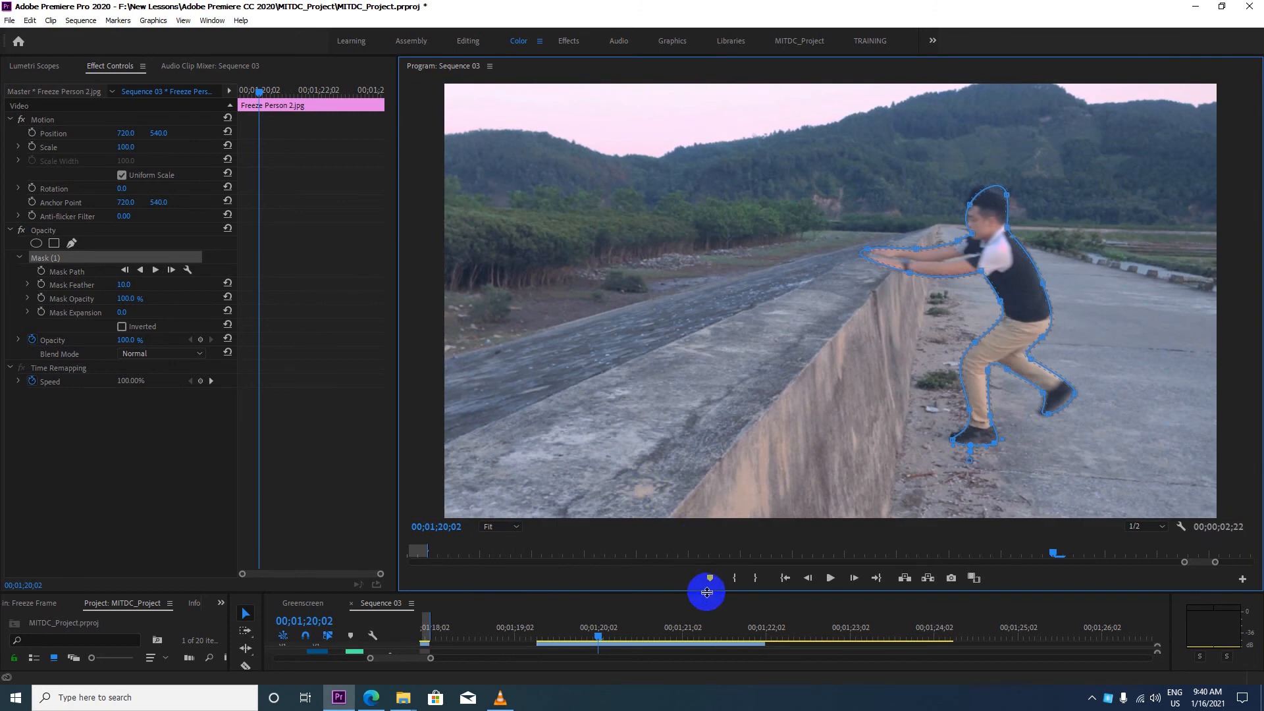
left_click_drag(705, 587, 679, 418)
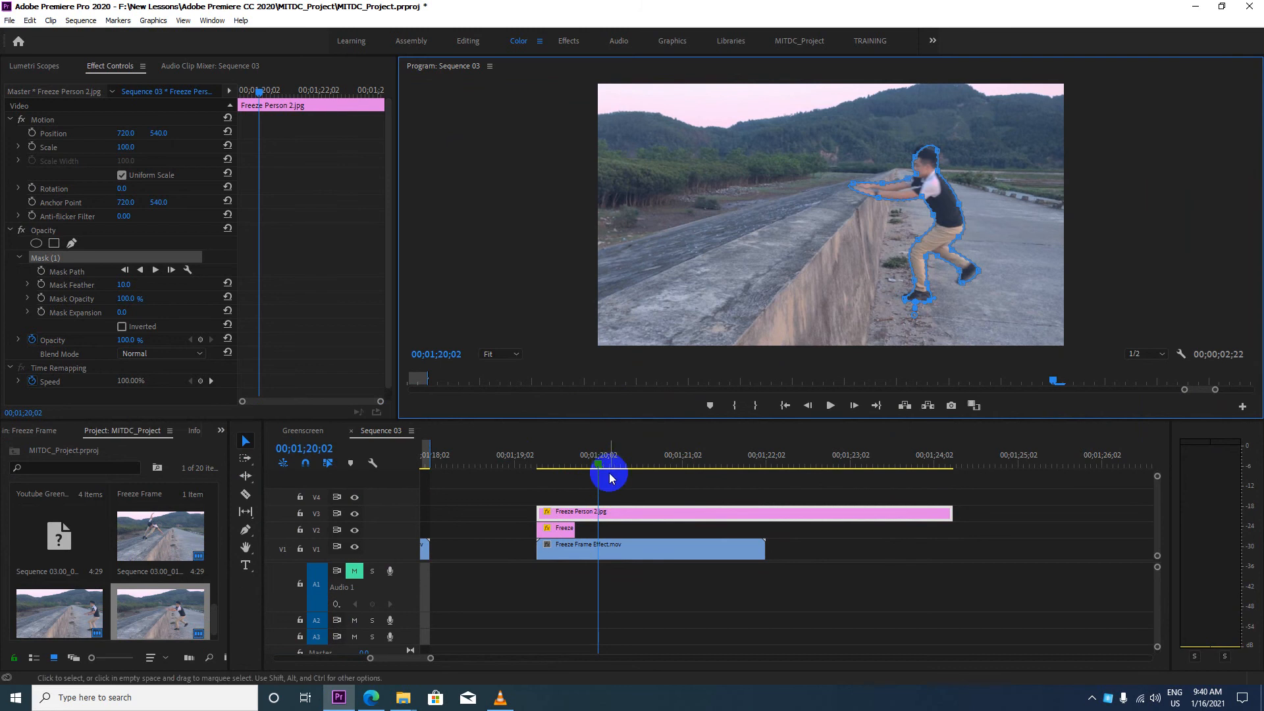
left_click_drag(598, 467, 565, 463)
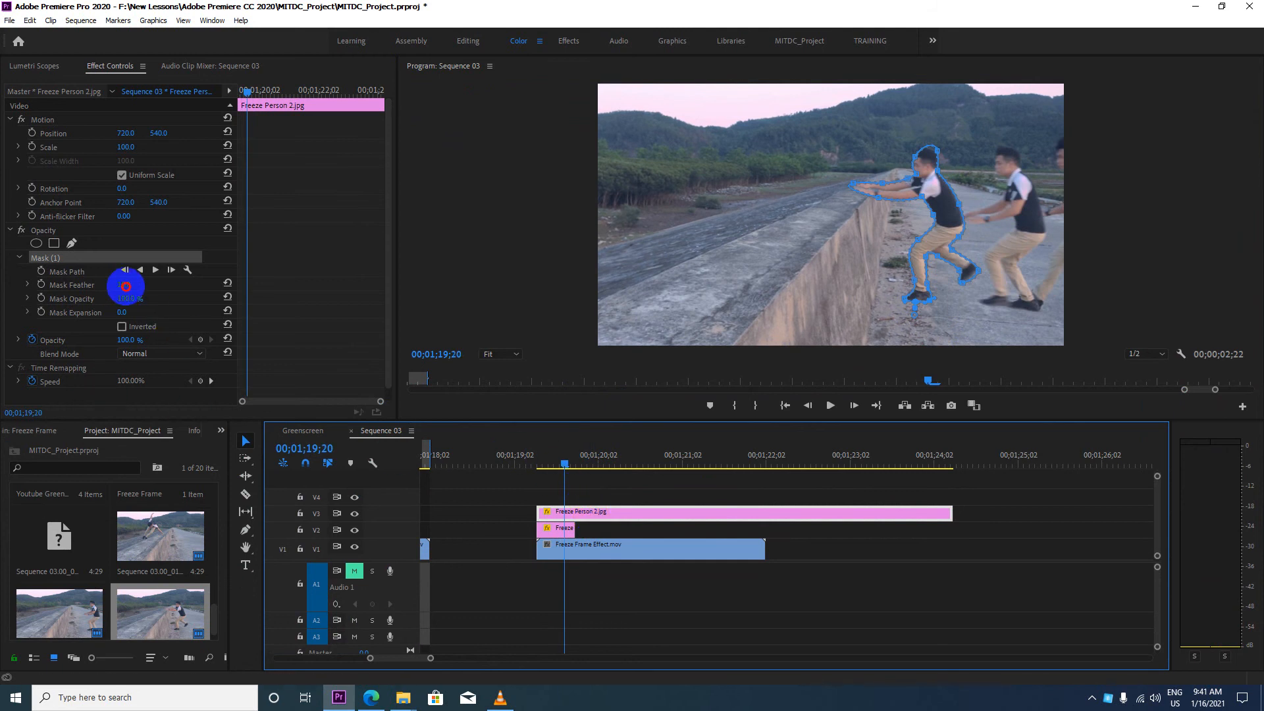
left_click(124, 284)
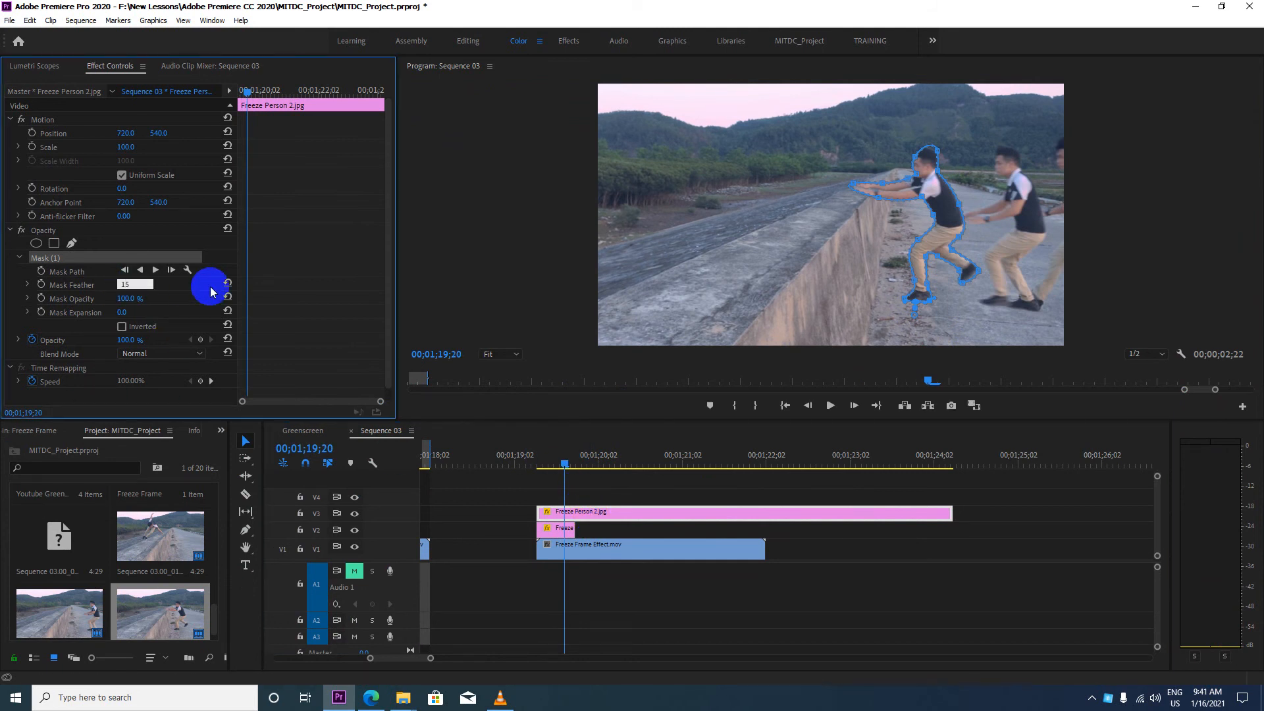
key("Return")
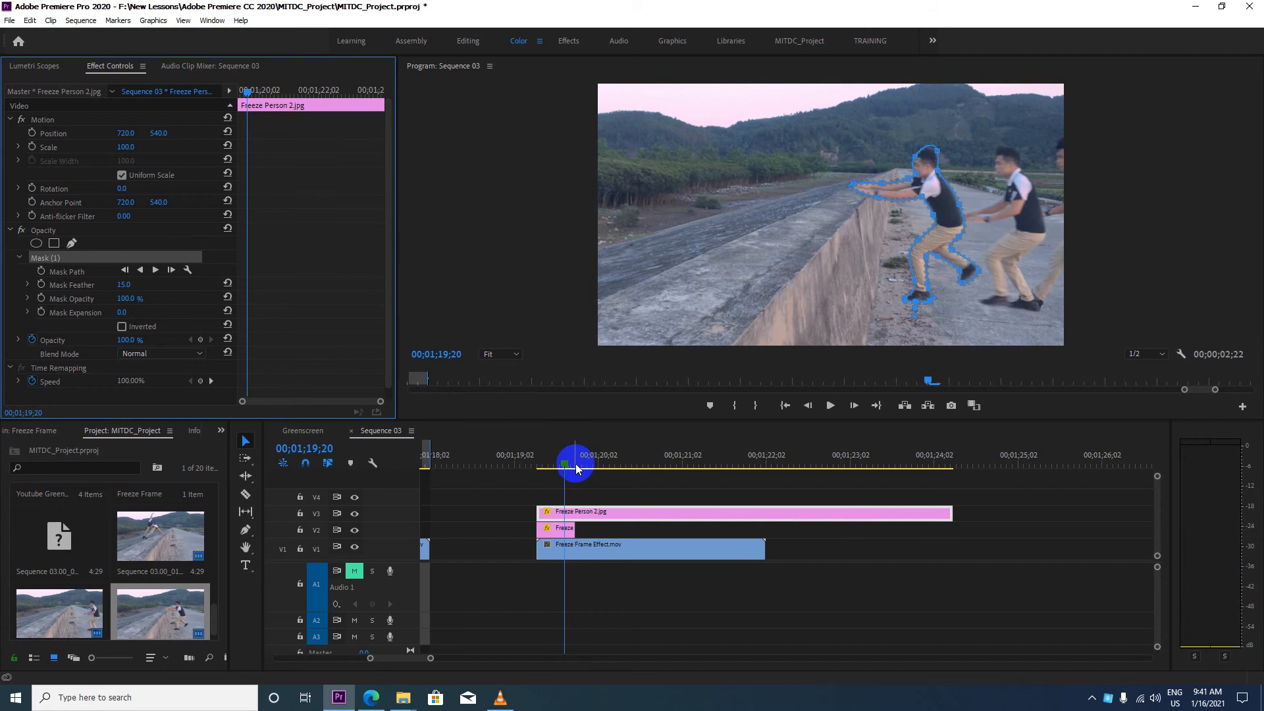
Step: Mark the sequence's in point at the start of the video clip, 00;01;19;10, and its out point at 00;01;22;02
mouse_move(565, 464)
left_mouse_down()
mouse_move(527, 467)
mouse_move(540, 467)
left_mouse_up()
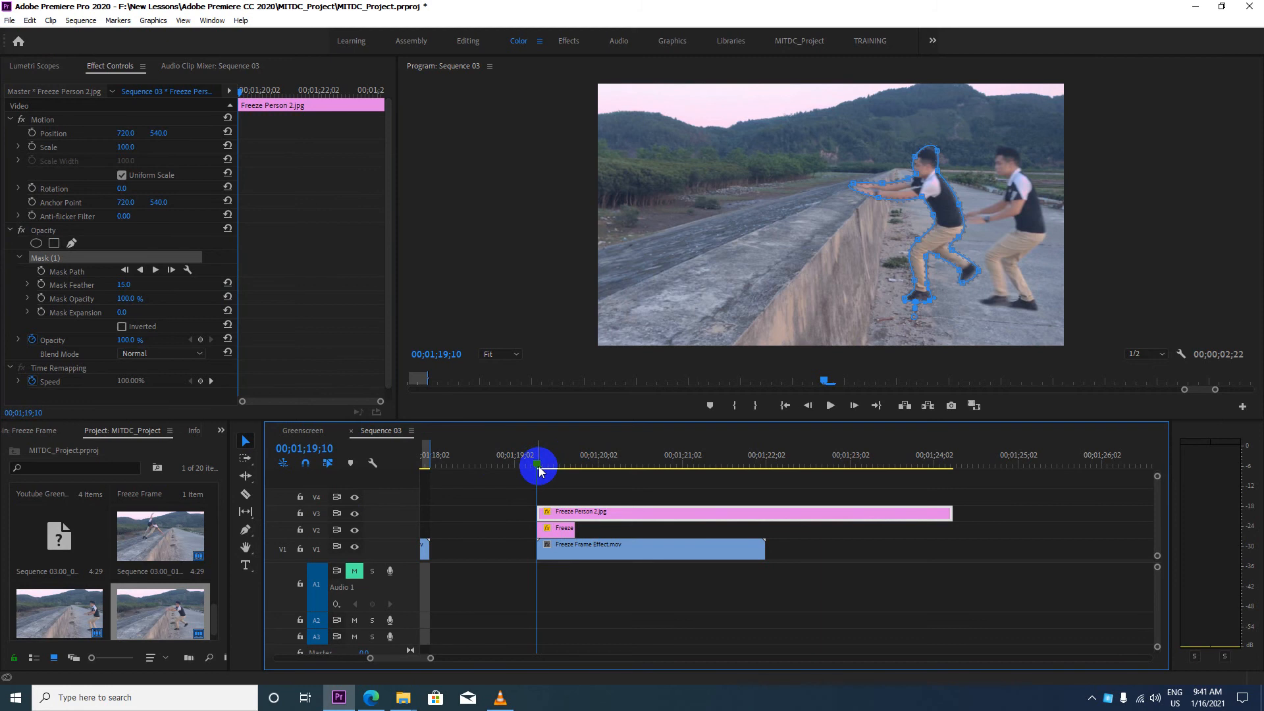
key("i")
mouse_move(538, 466)
left_mouse_down()
mouse_move(784, 466)
mouse_move(766, 469)
left_mouse_up()
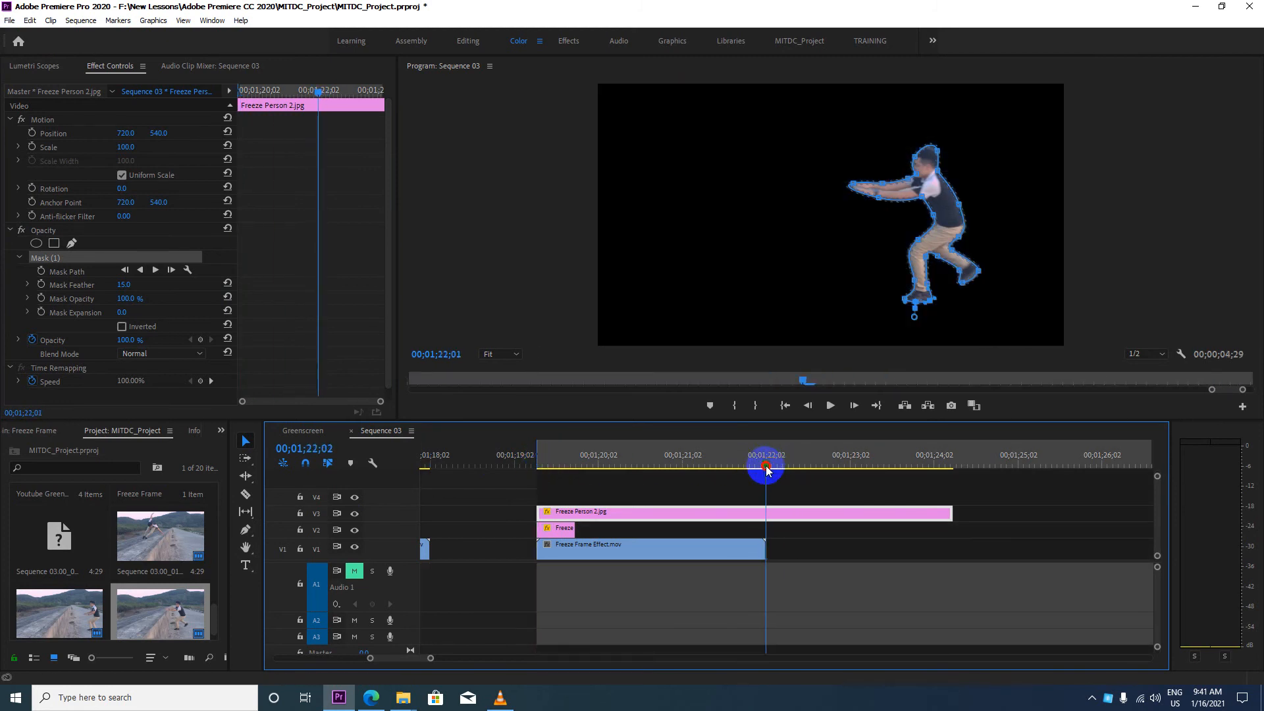
key("o")
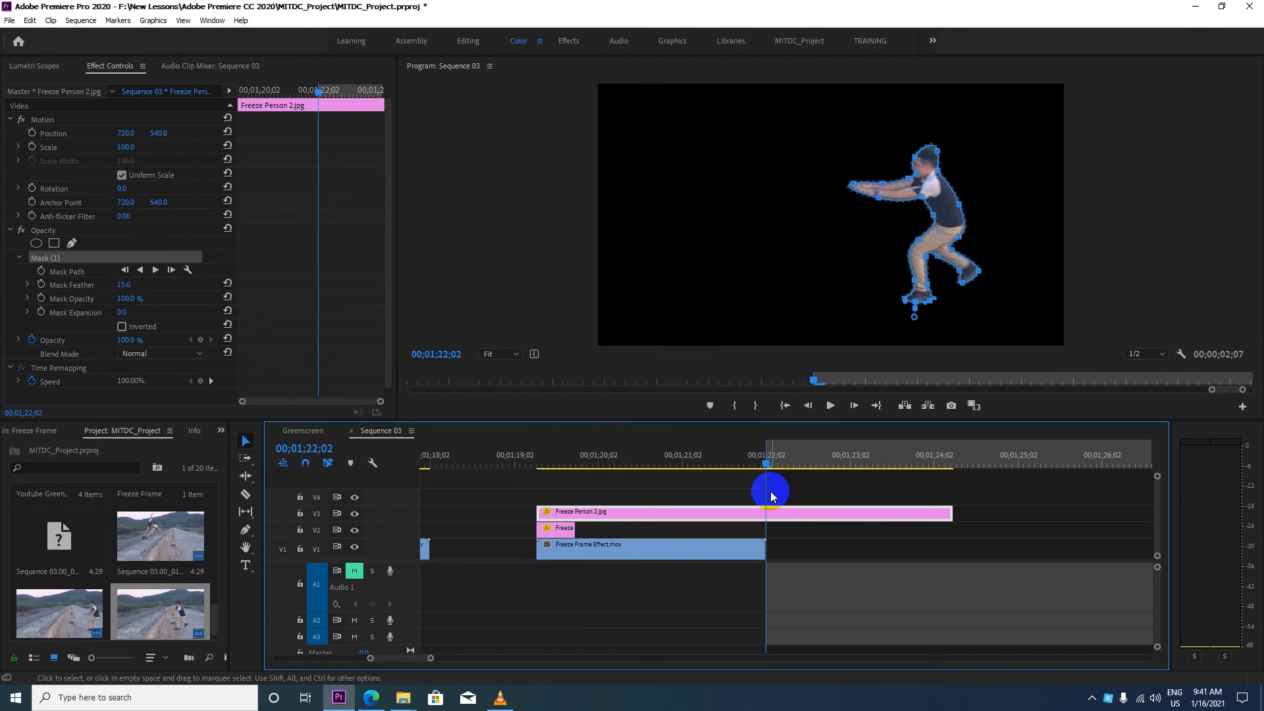
key("ctrl+z")
key("o")
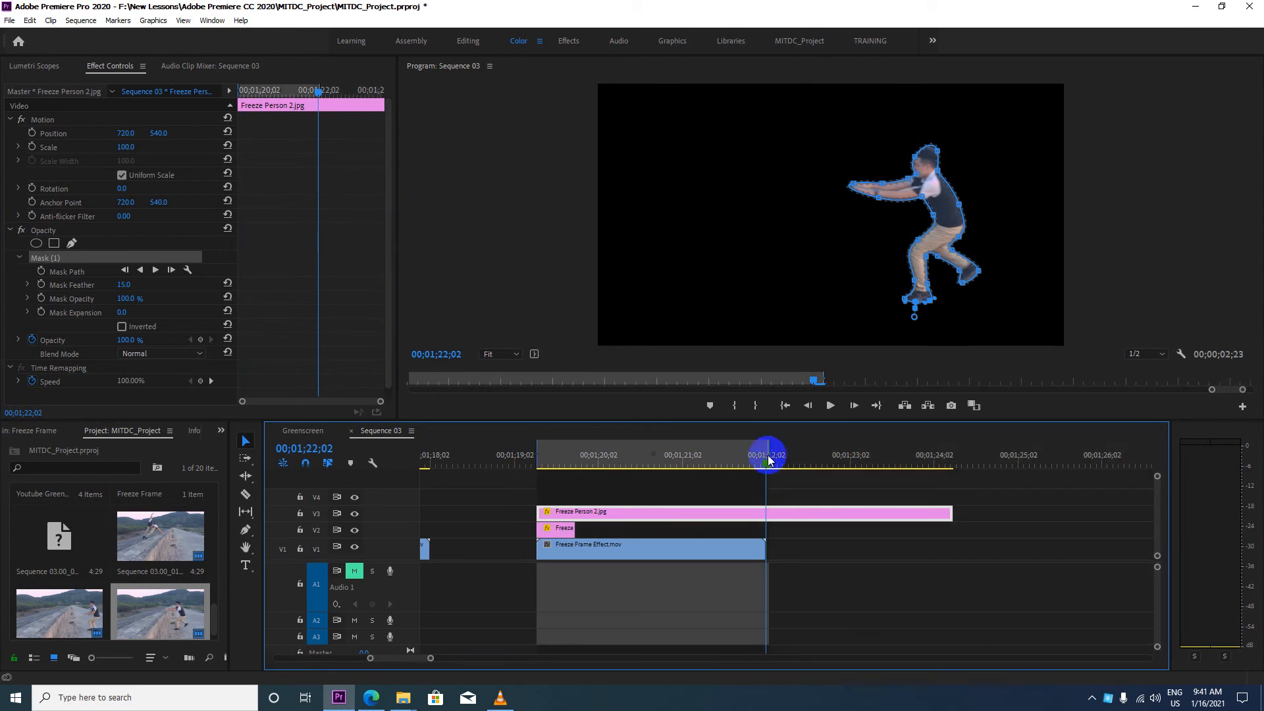
Step: Play the marked range from its start to check the masked Freeze Person 2.jpg over the video
left_click_drag(767, 448, 540, 476)
key("space")
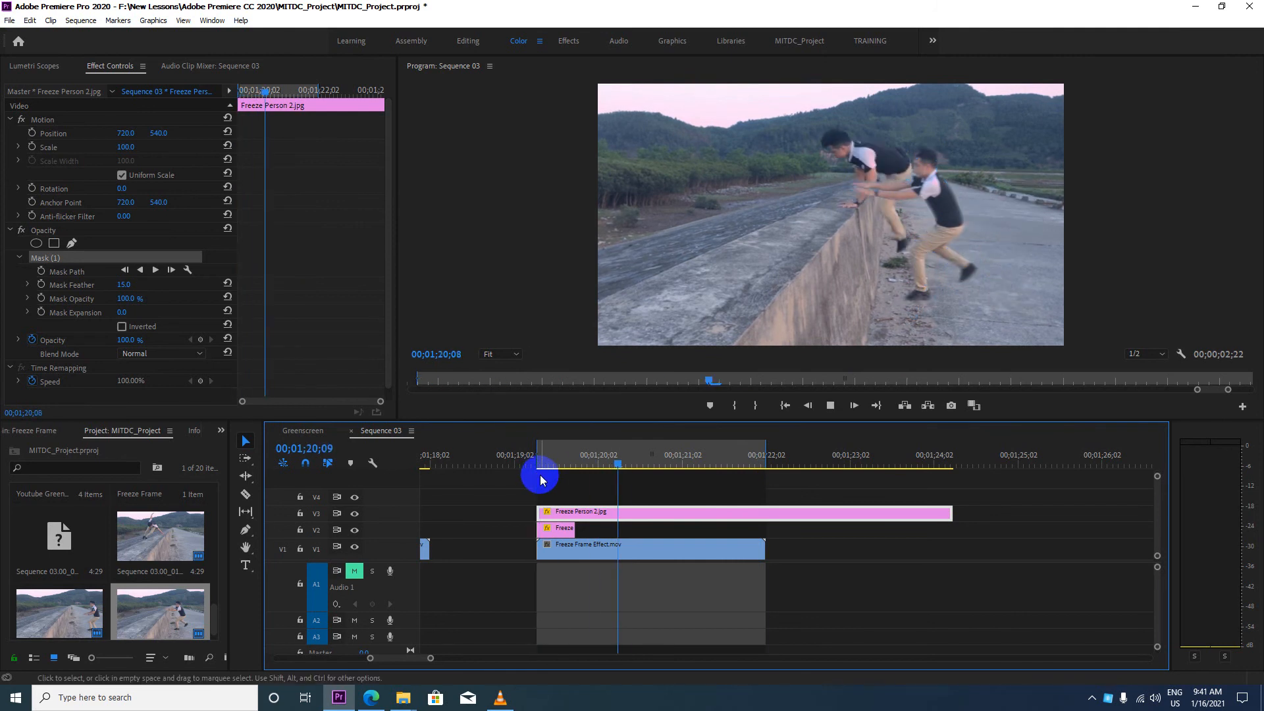
key("space")
Step: Split Freeze Person 2.jpg on V3 at 00;01;20;02 and delete the part after the cut
left_click_drag(641, 466, 598, 458)
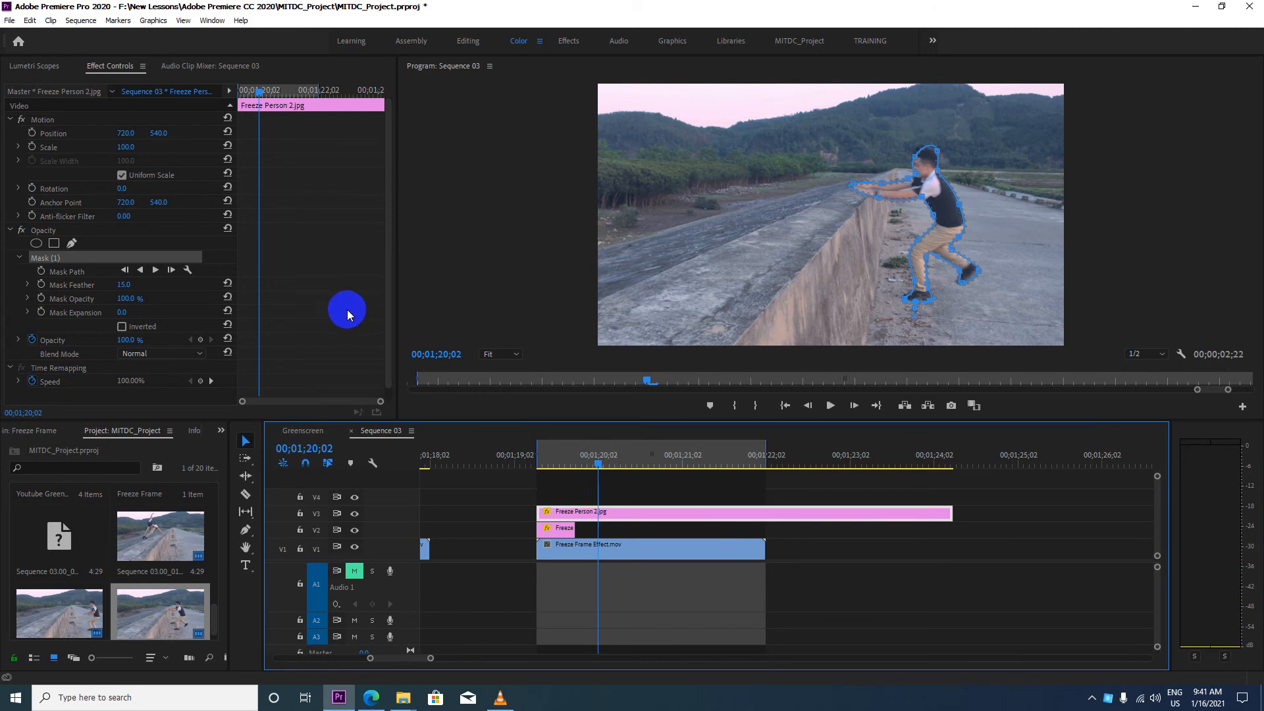
key("c")
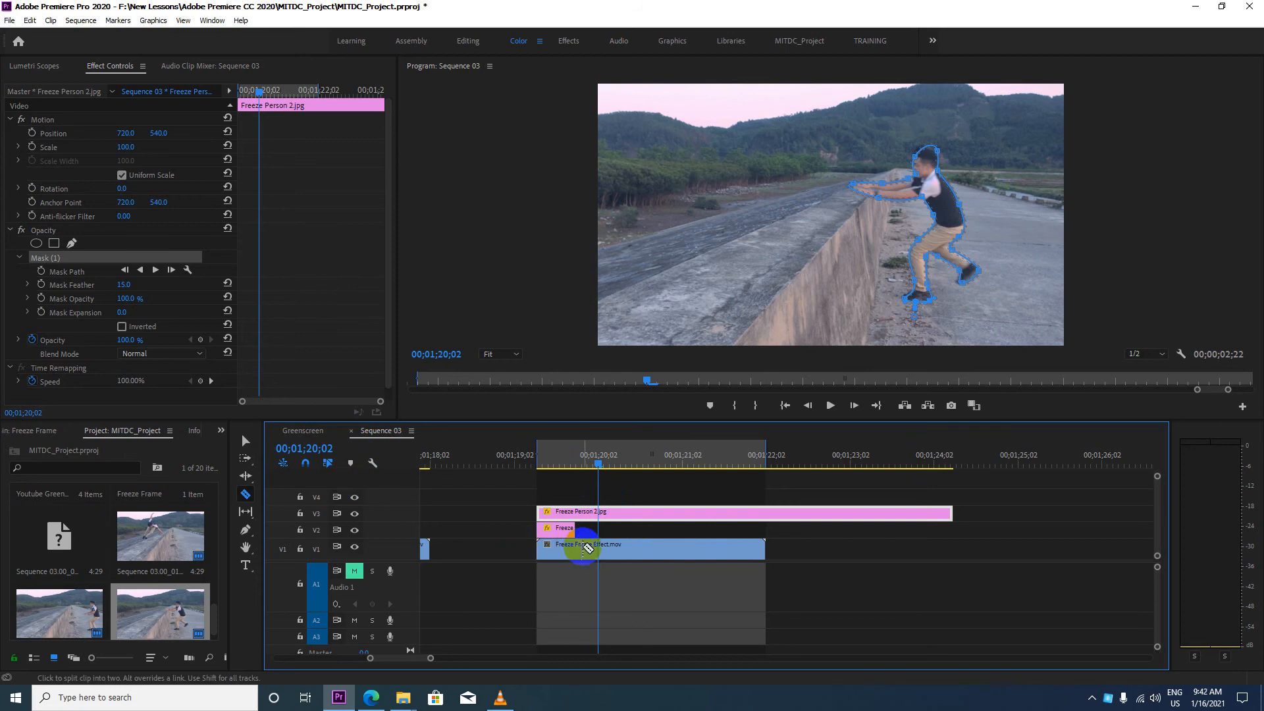
left_click(600, 512)
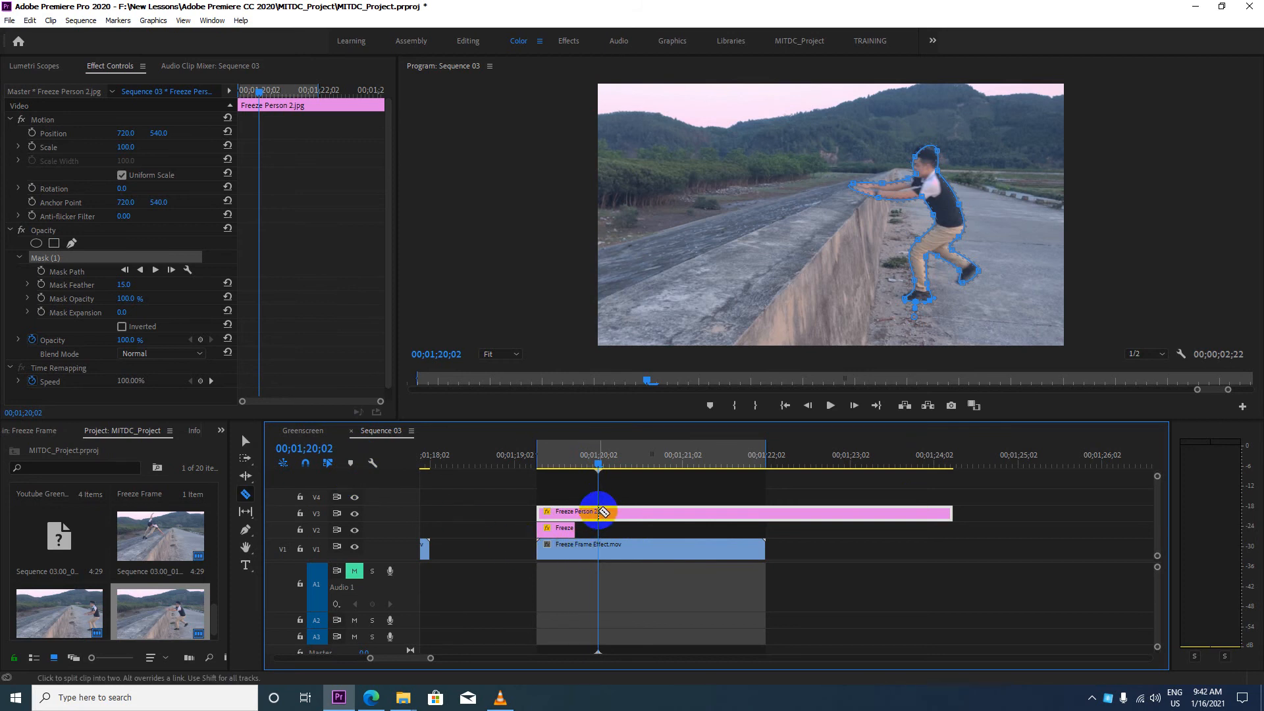
left_click(600, 512)
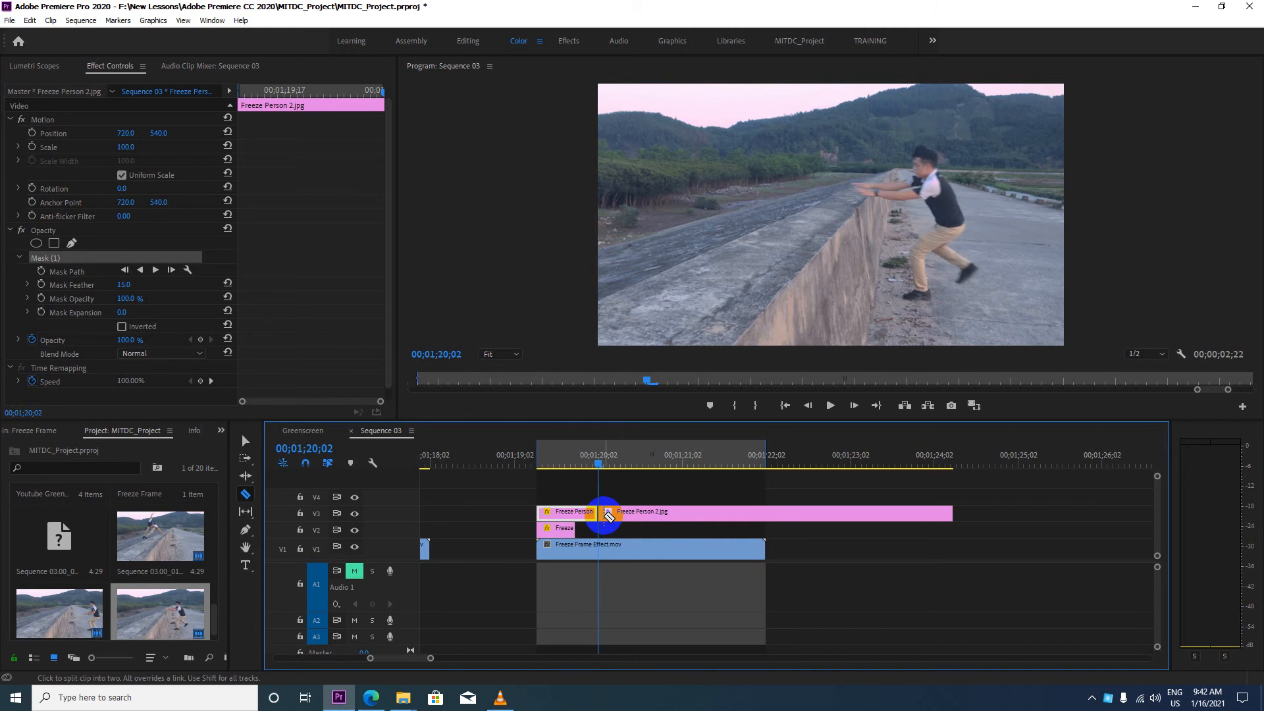
key("v")
left_click(623, 514)
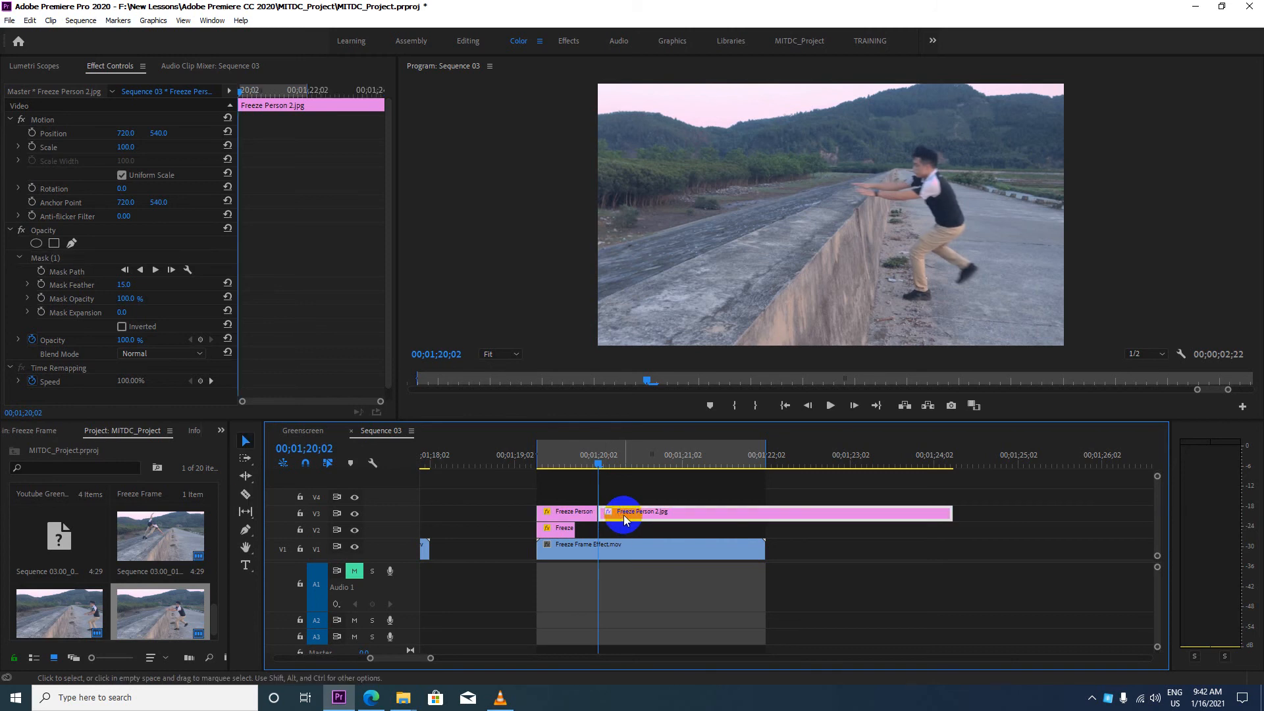
key("Delete")
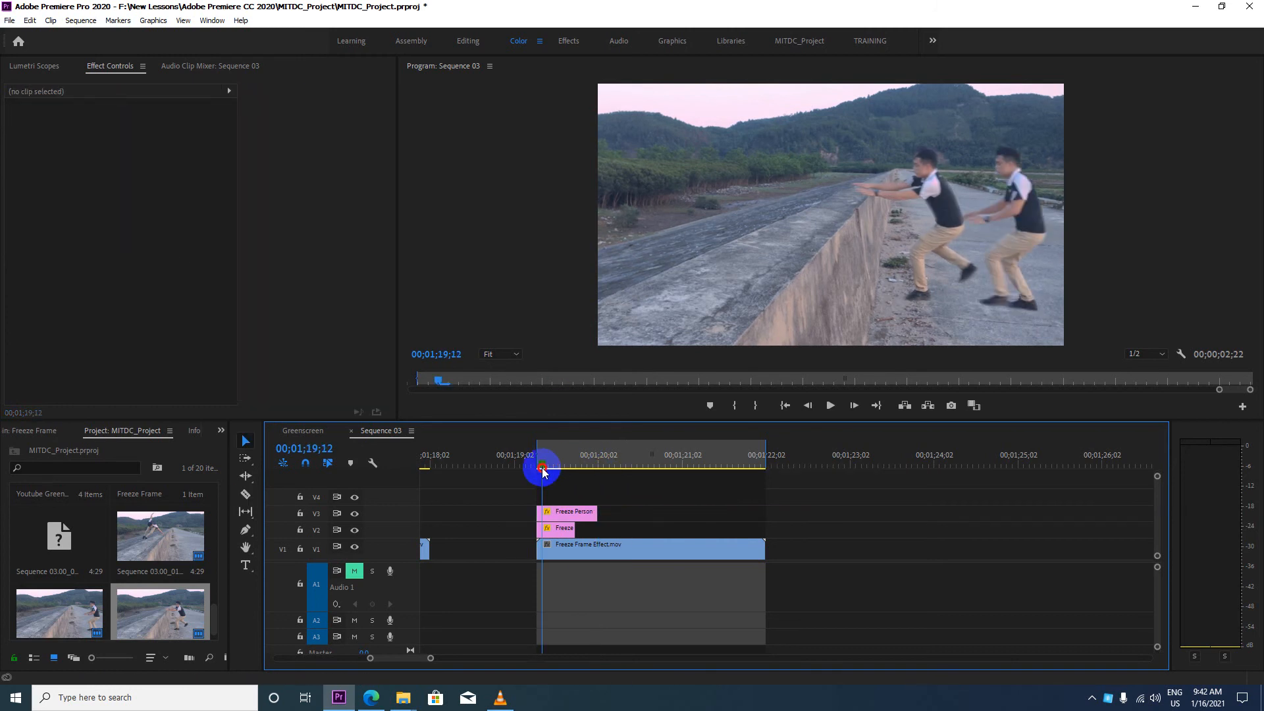
Step: Play the sequence from the in point to review both frozen figures with the shortened stills
left_click(536, 467)
key("space")
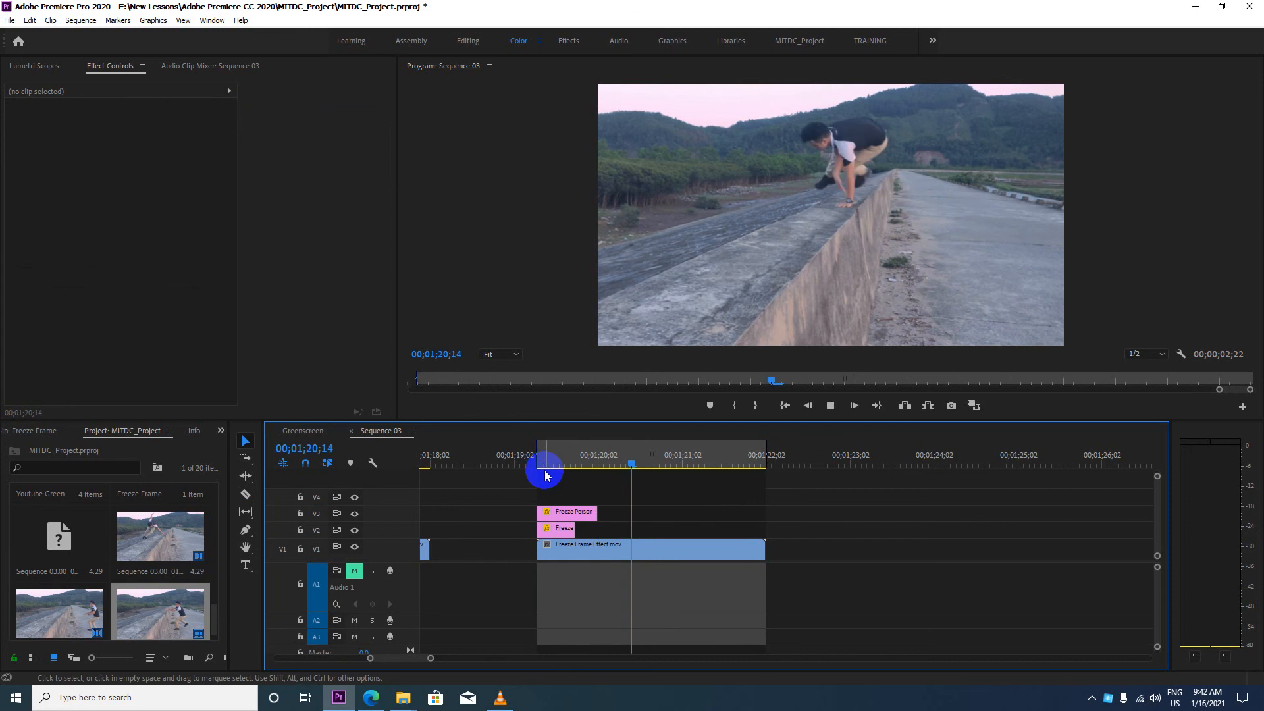
key("space")
Step: Select Freeze Frame Effect.mov and export the frame at 00;01;20;15 as a JPEG still named Freeze Person 3
left_click(654, 468)
mouse_move(654, 468)
left_mouse_down()
mouse_move(541, 471)
mouse_move(647, 467)
mouse_move(634, 470)
left_mouse_up()
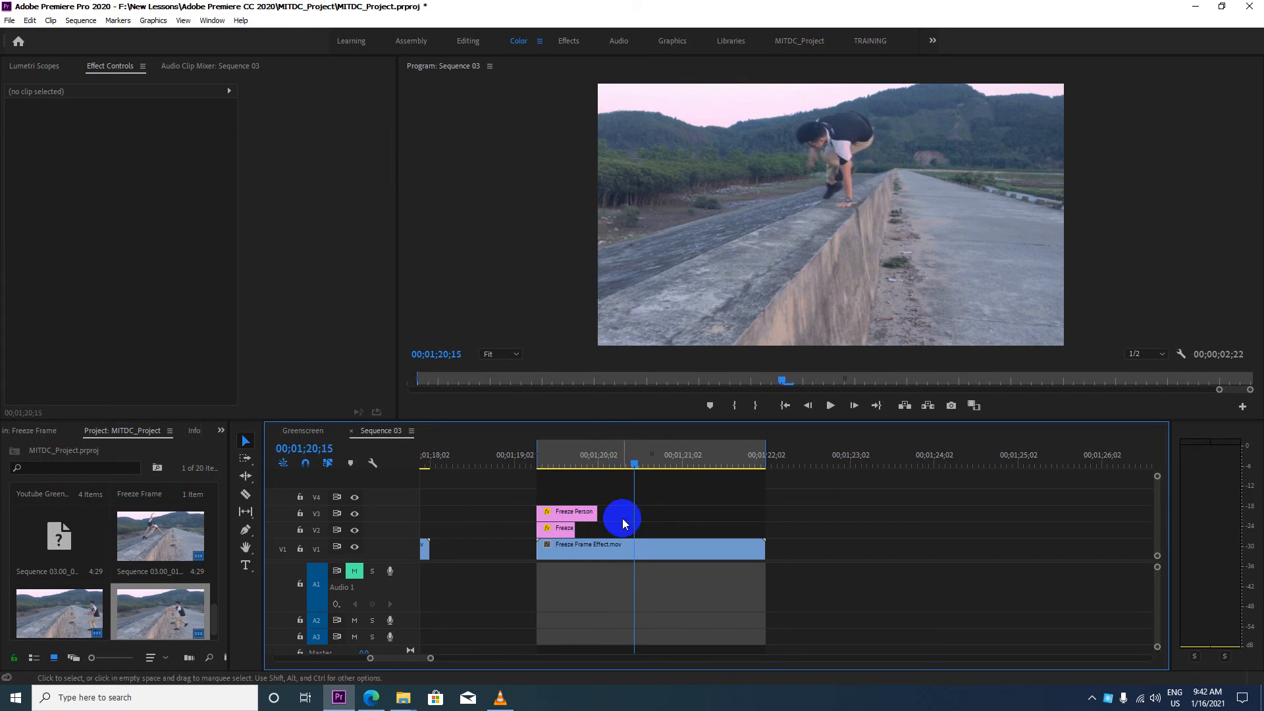
left_click(602, 557)
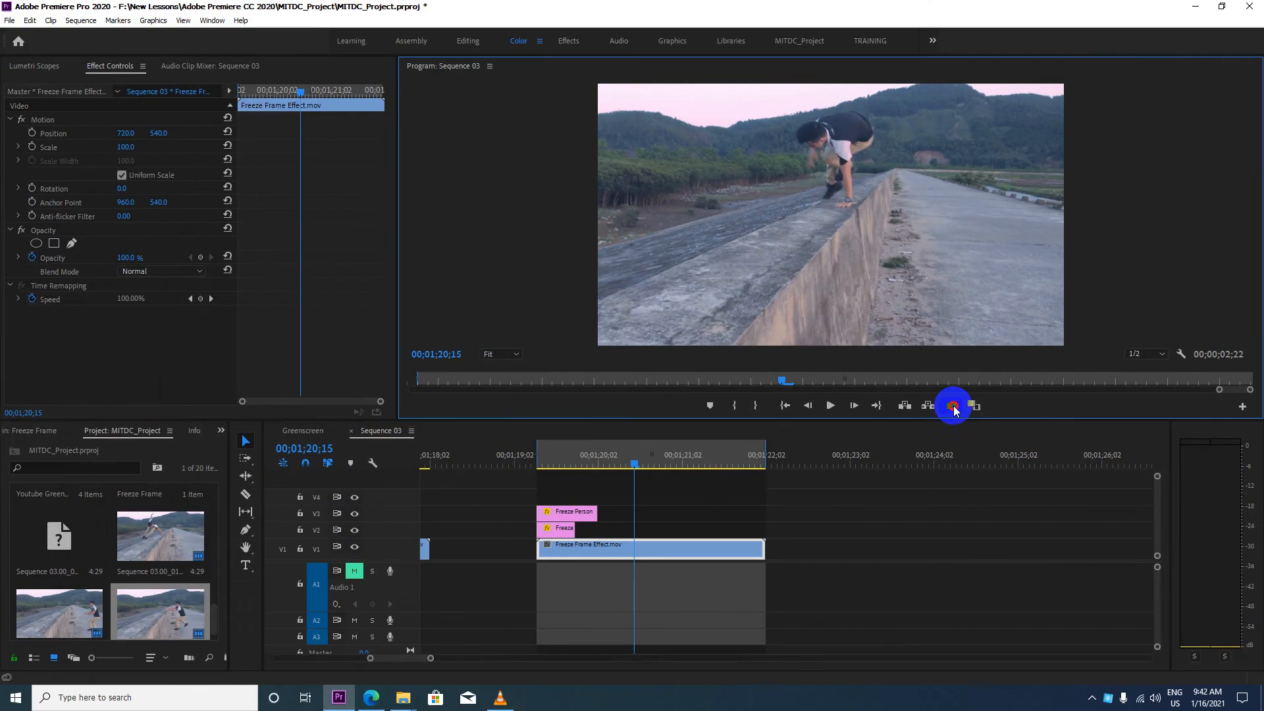
left_click(873, 394)
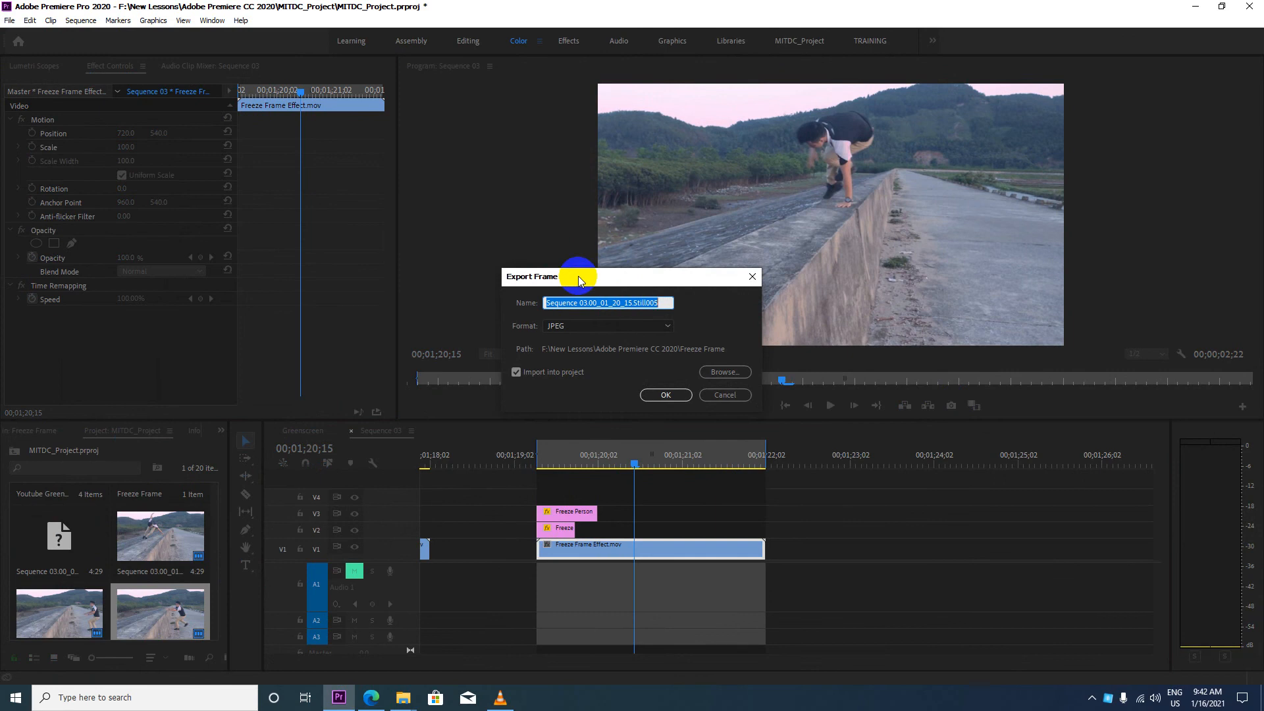
left_click_drag(579, 281, 463, 217)
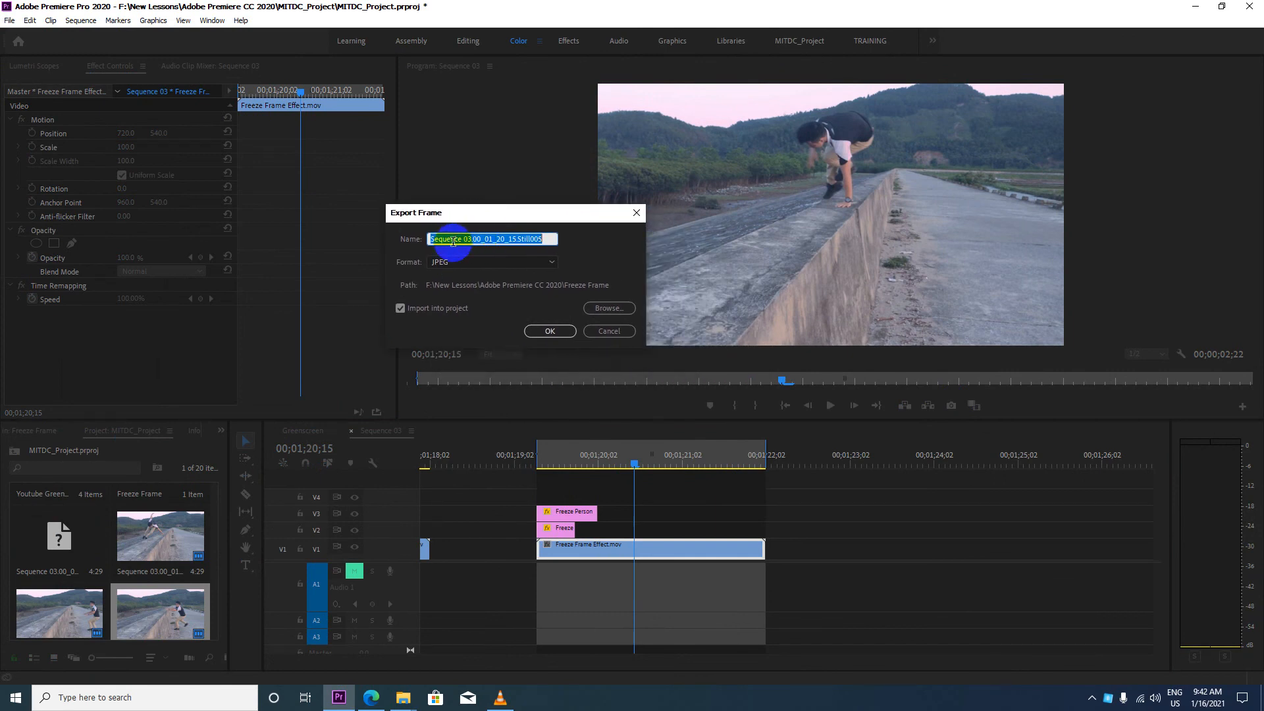
type("Freeze Person 3")
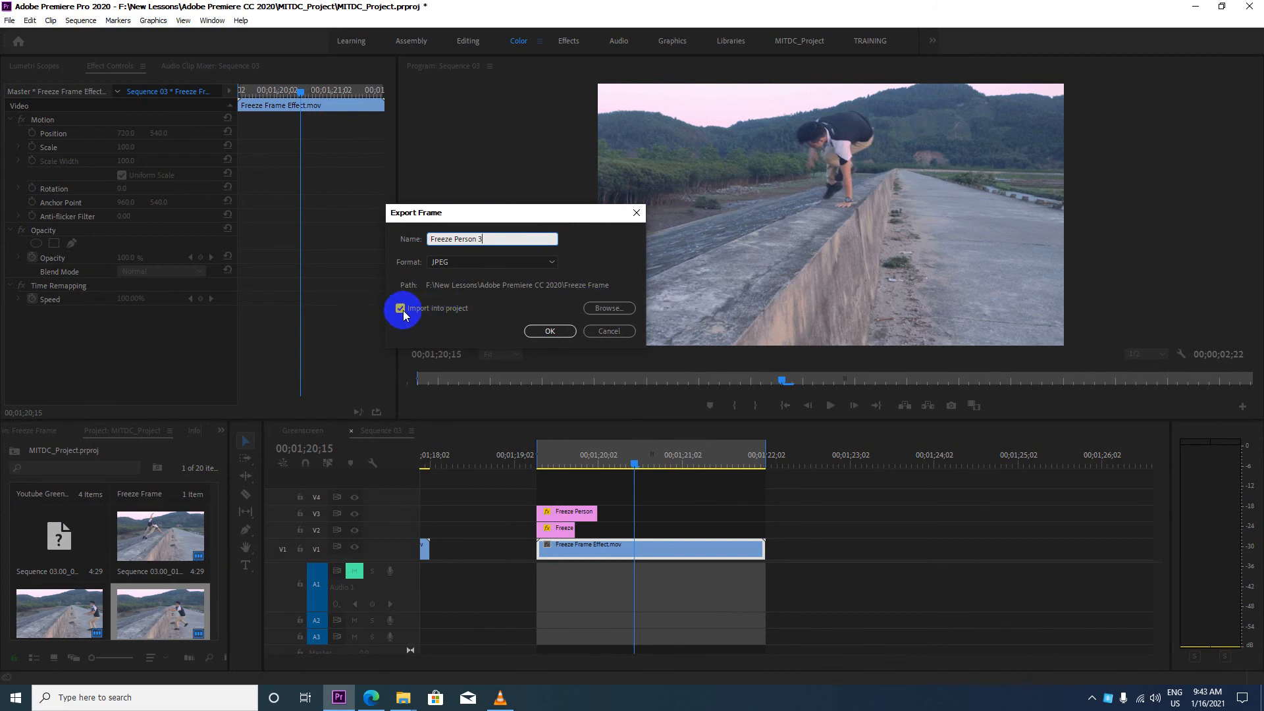
left_click(550, 331)
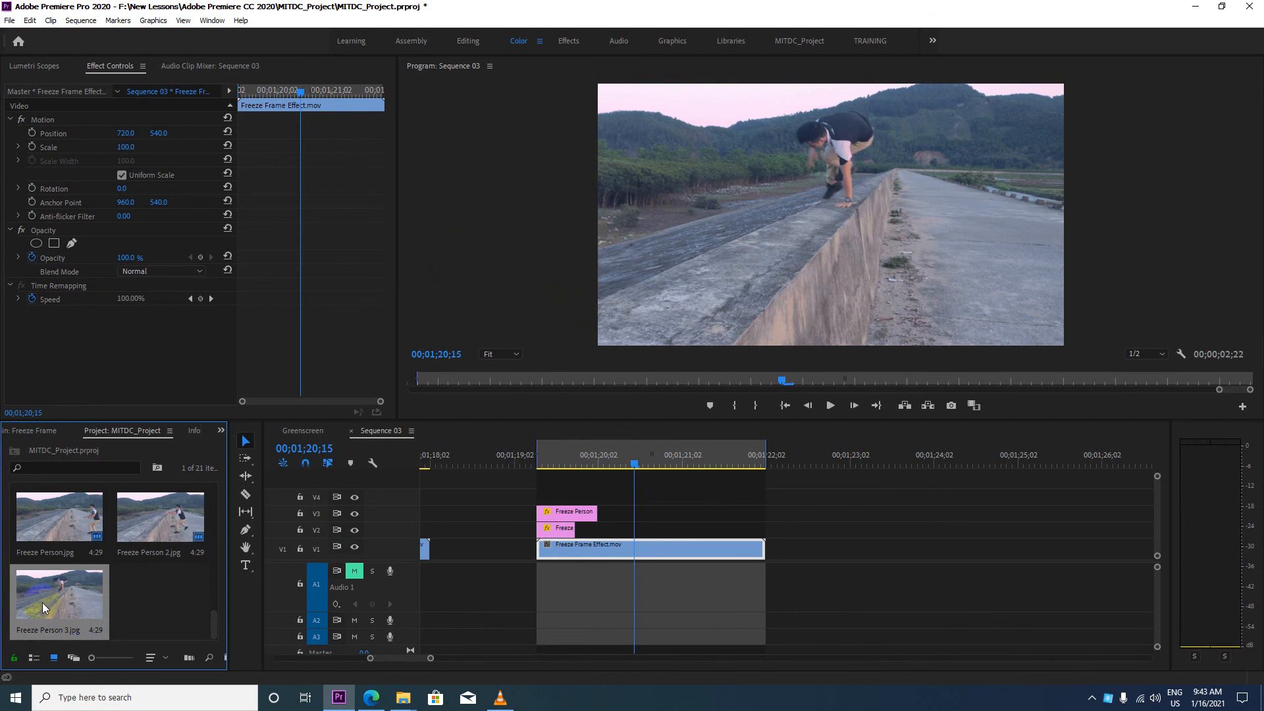
Step: Place Freeze Person 3.jpg on V4 with its start aligned to the start of the video clip
left_click_drag(35, 599, 540, 492)
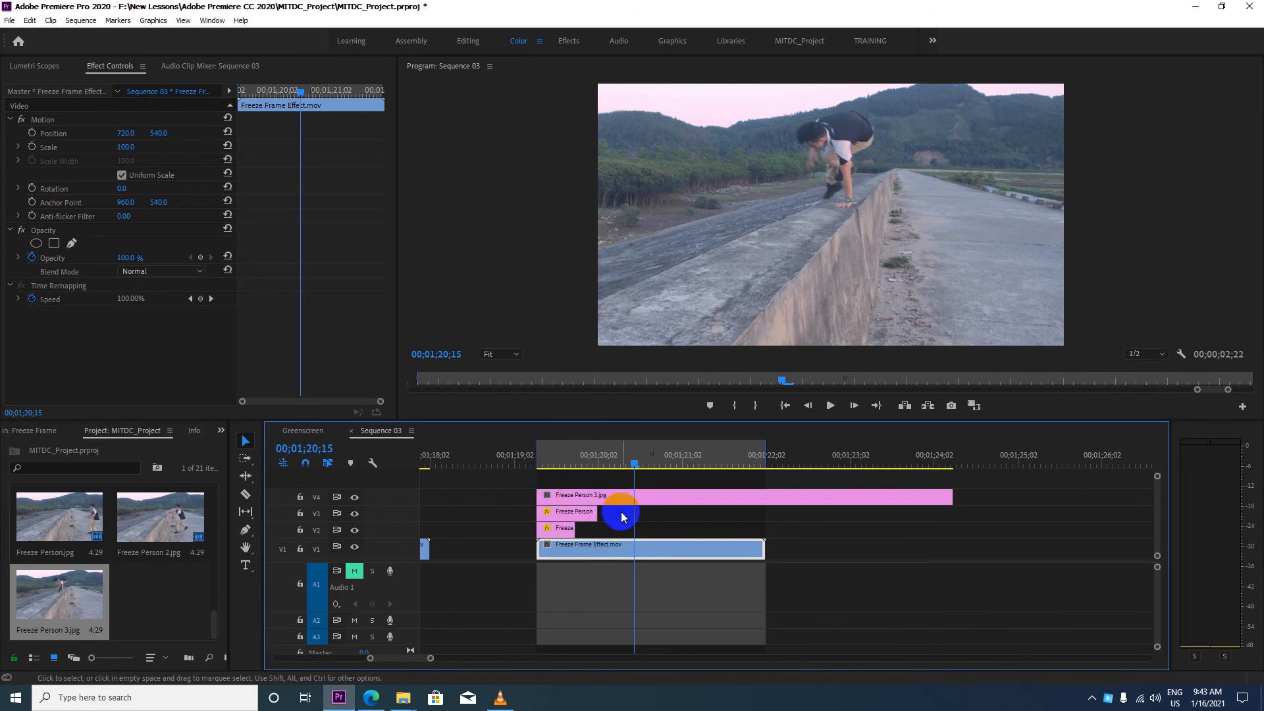
left_click(635, 496)
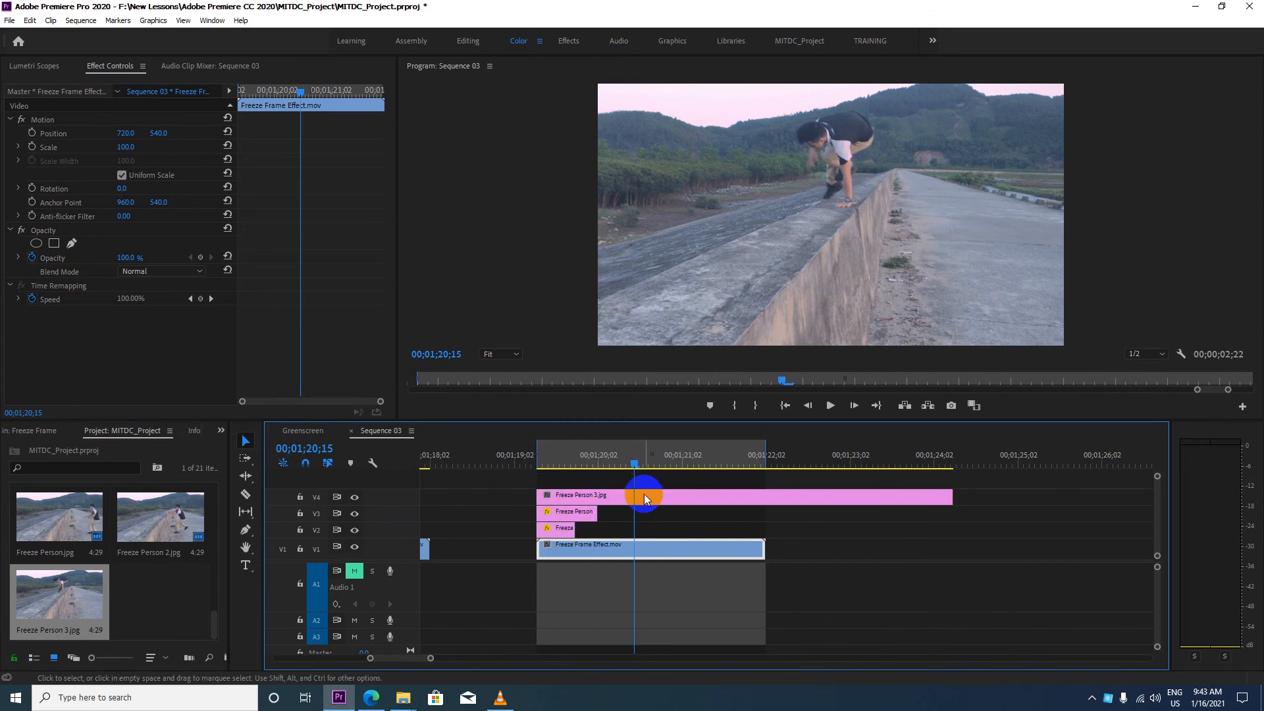
Step: Split Freeze Person 3.jpg on V4 at 00;01;20;15 and delete the part after the cut
left_click(646, 495)
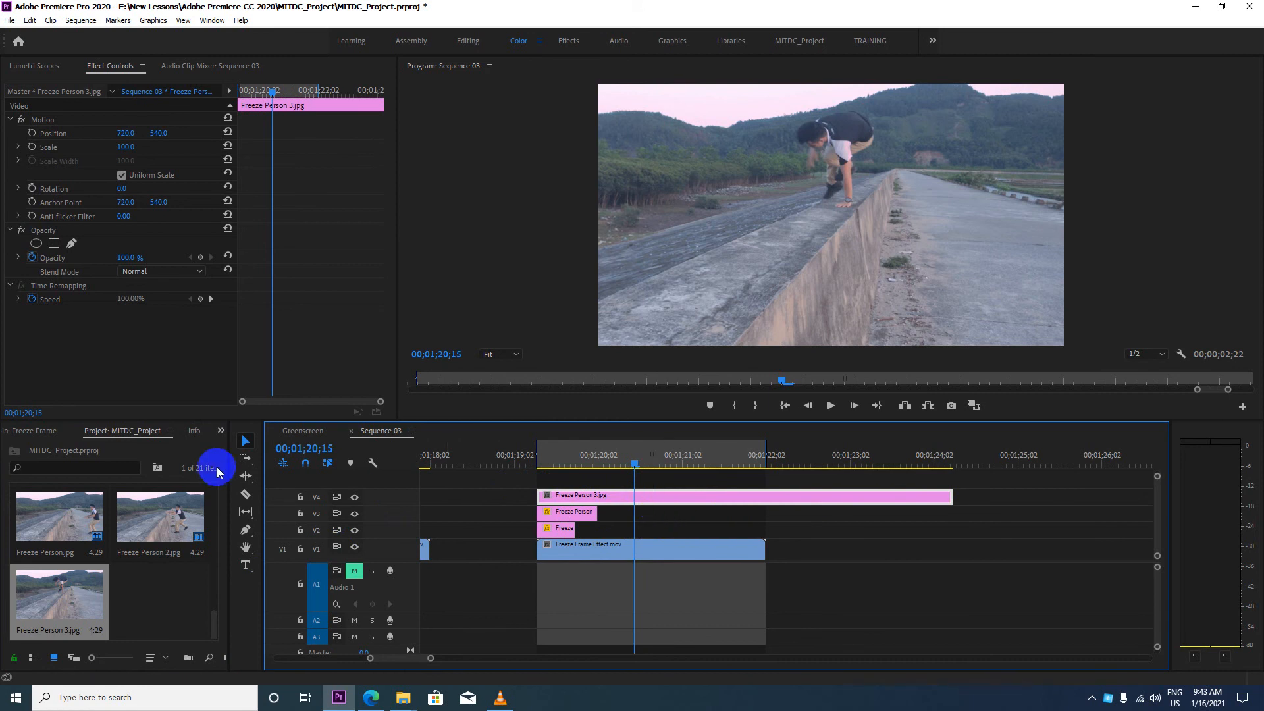
left_click(245, 493)
left_click(639, 497)
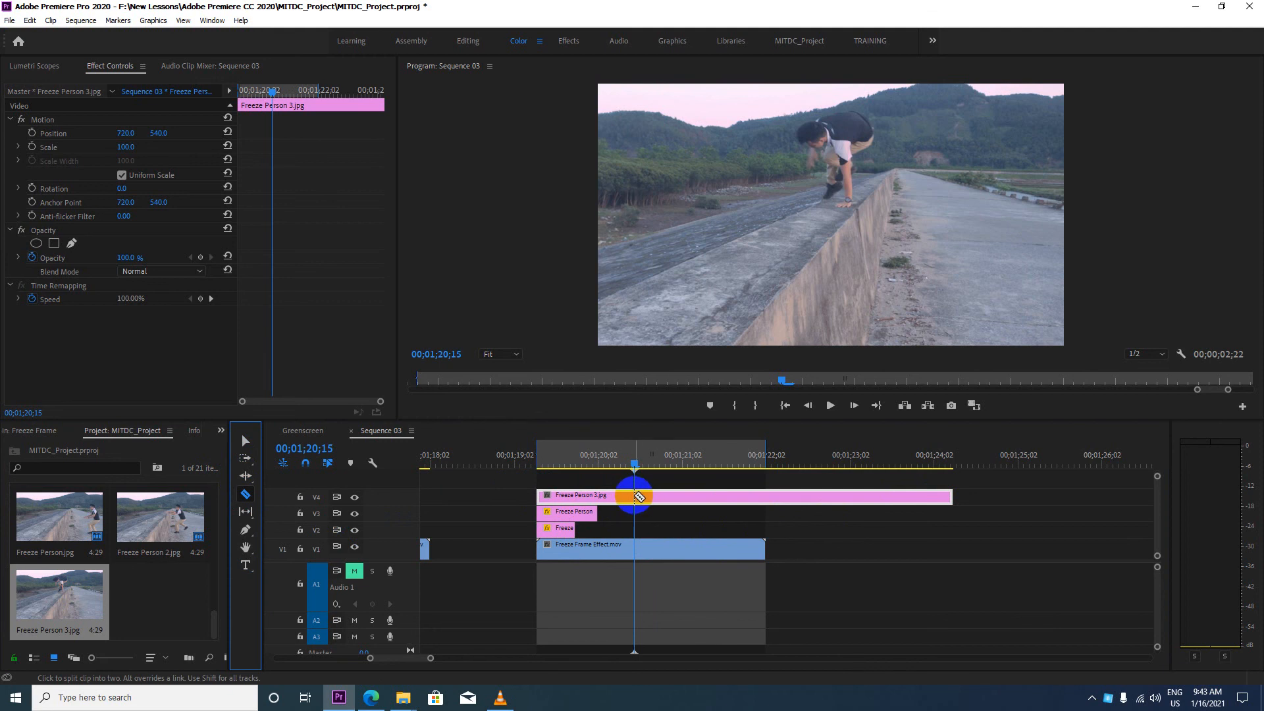
left_click(636, 497)
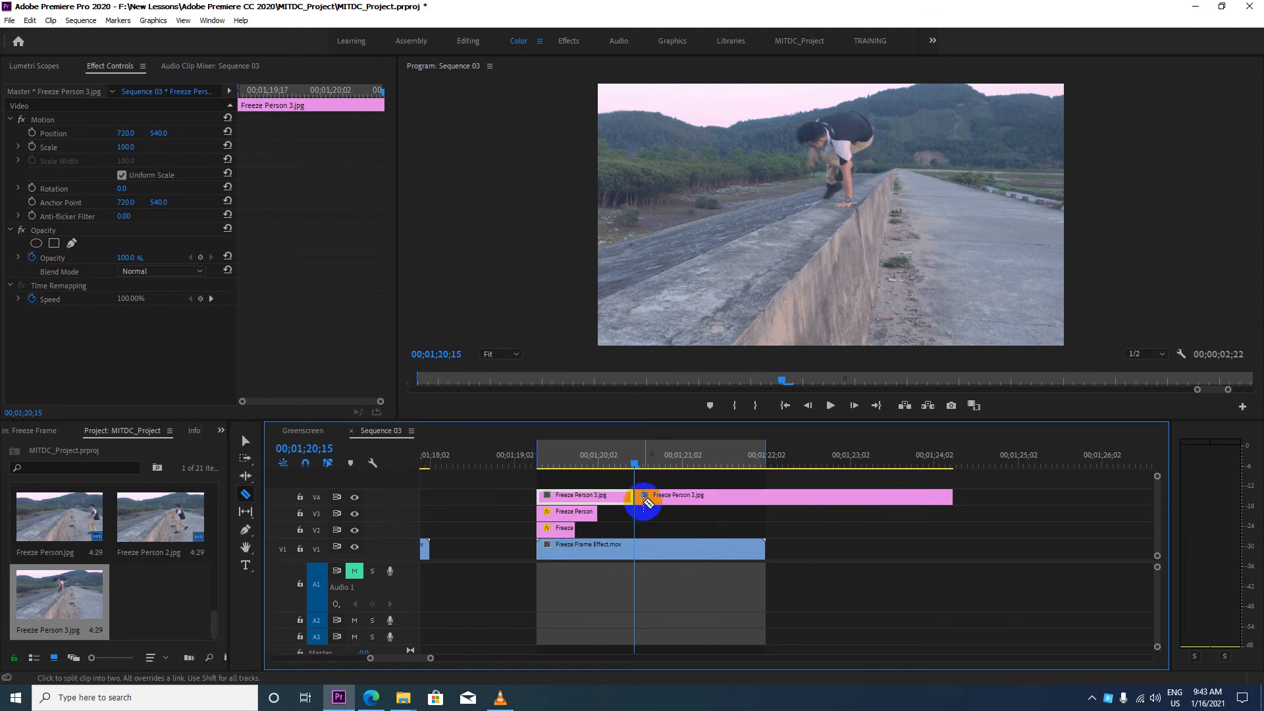
key("v")
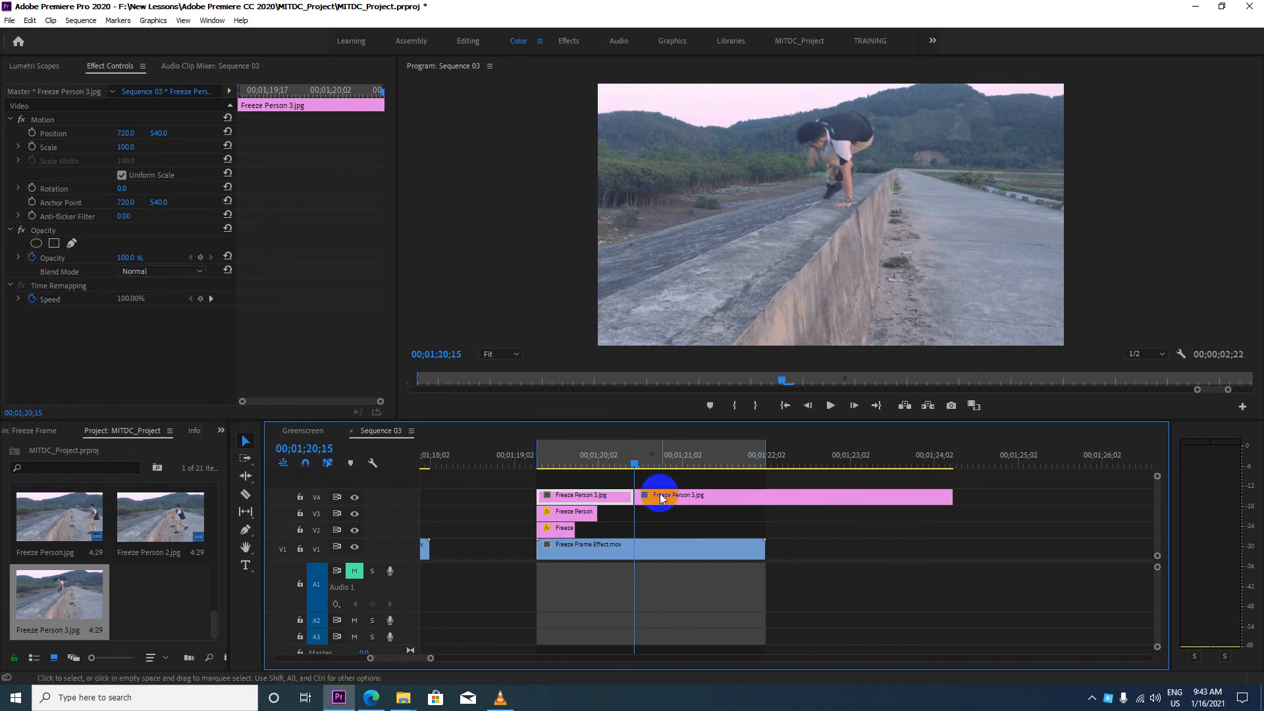
left_click(693, 501)
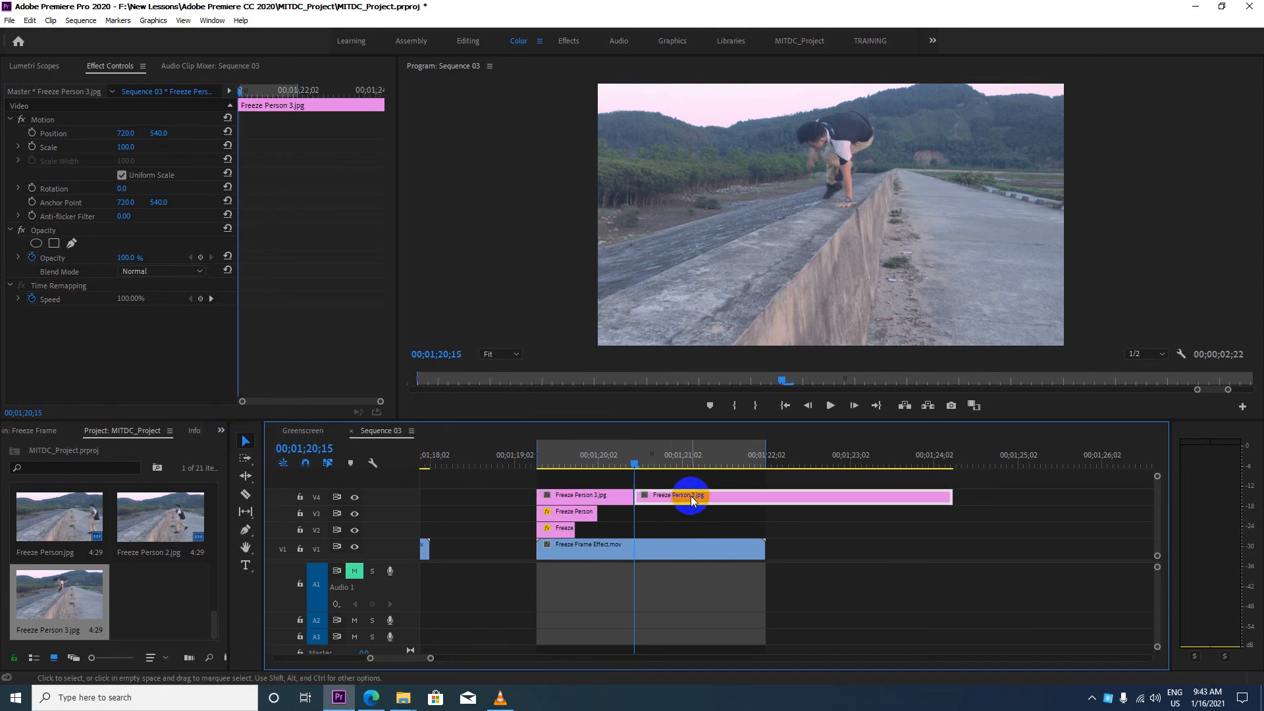
right_click(693, 500)
left_click(721, 134)
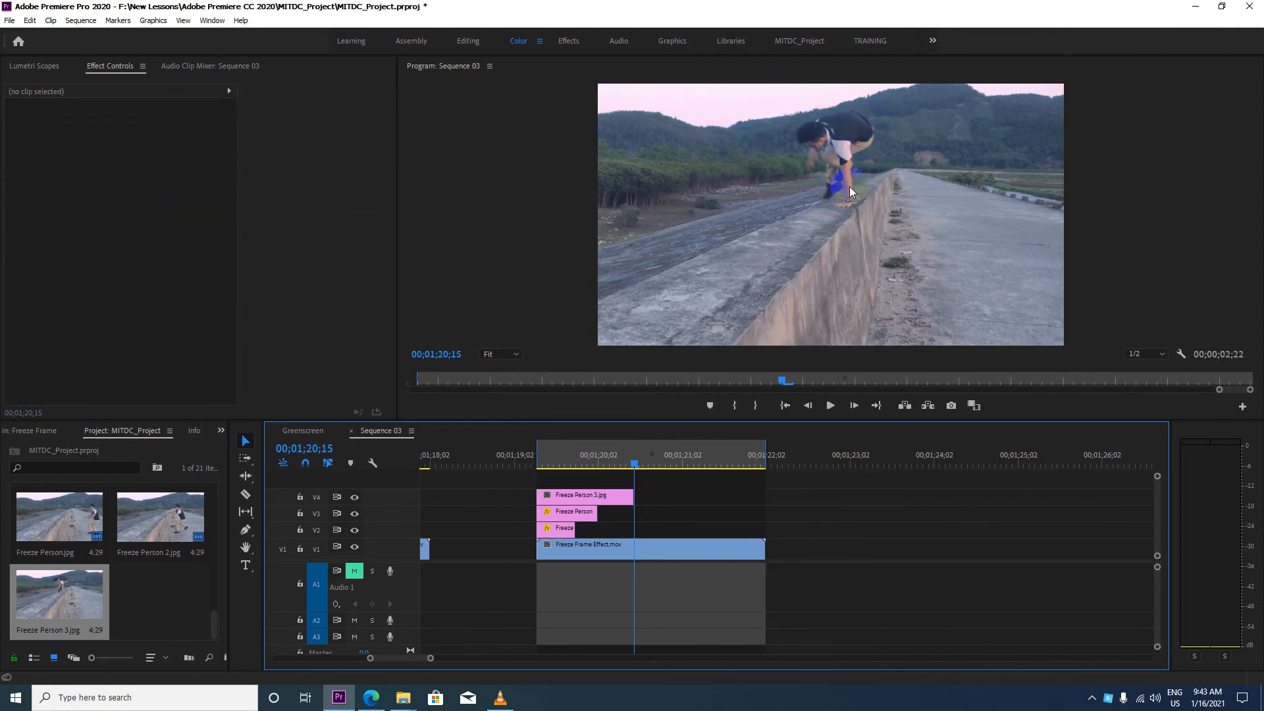
Step: Start a free-draw opacity mask on Freeze Person 3.jpg on V4, with the program preview enlarged to 100% around the man
left_click(514, 356)
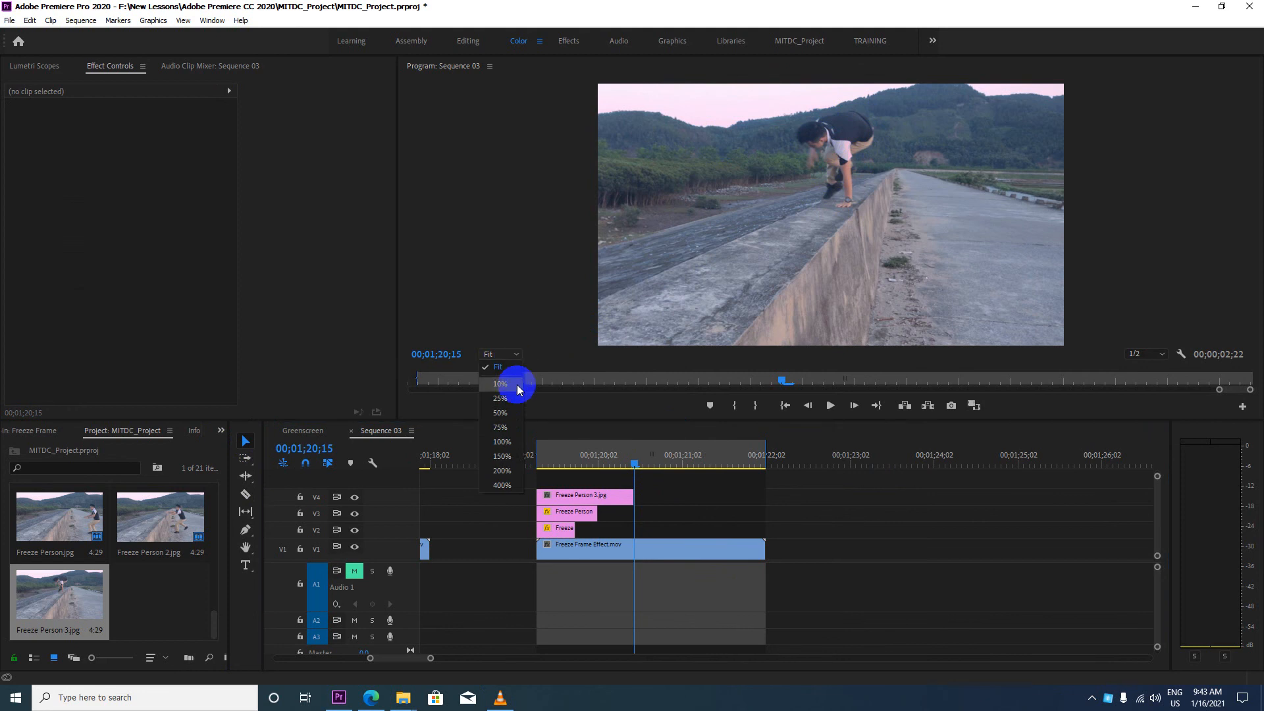
left_click(499, 442)
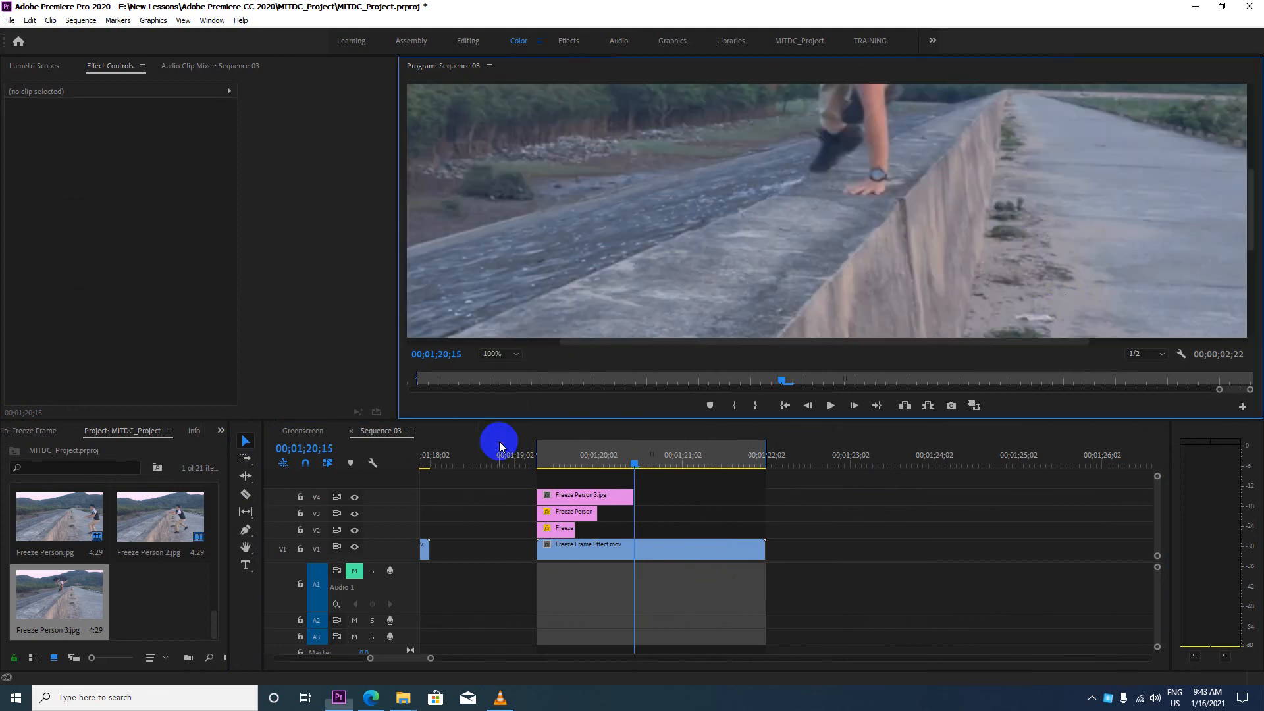
left_click_drag(1241, 229, 1258, 176)
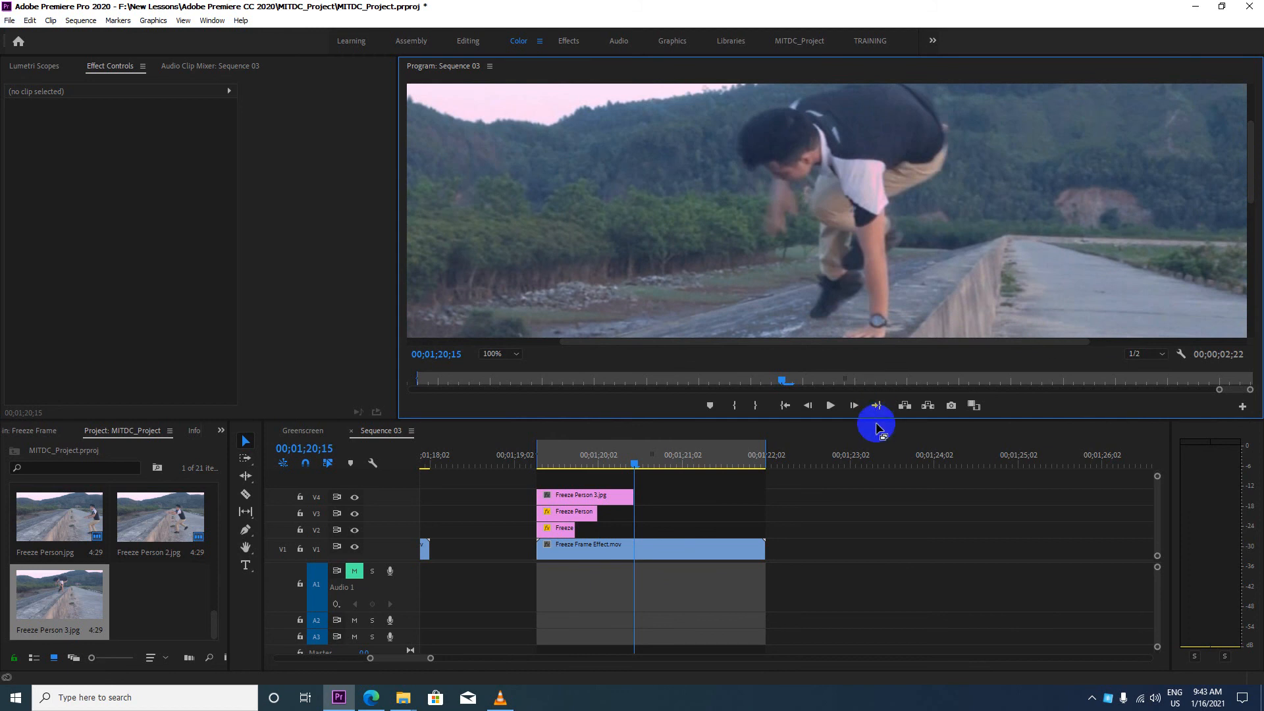
left_click_drag(878, 426, 881, 504)
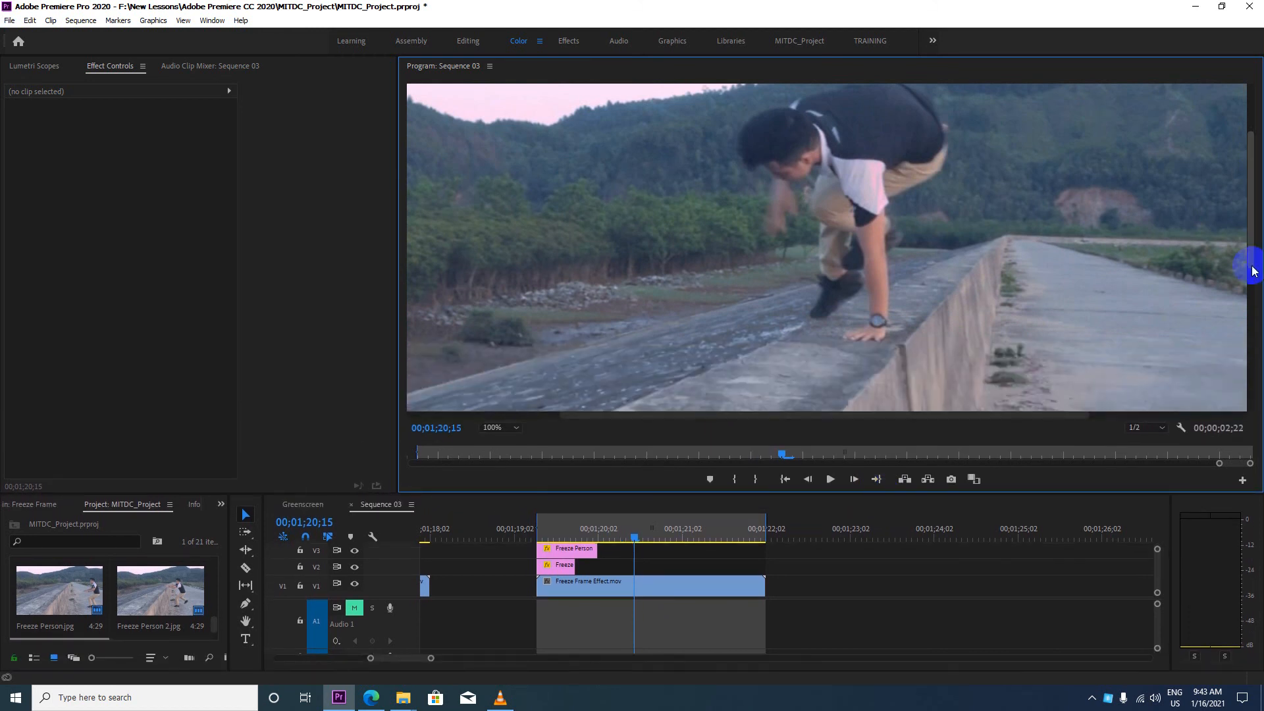
left_click_drag(1256, 268, 1184, 223)
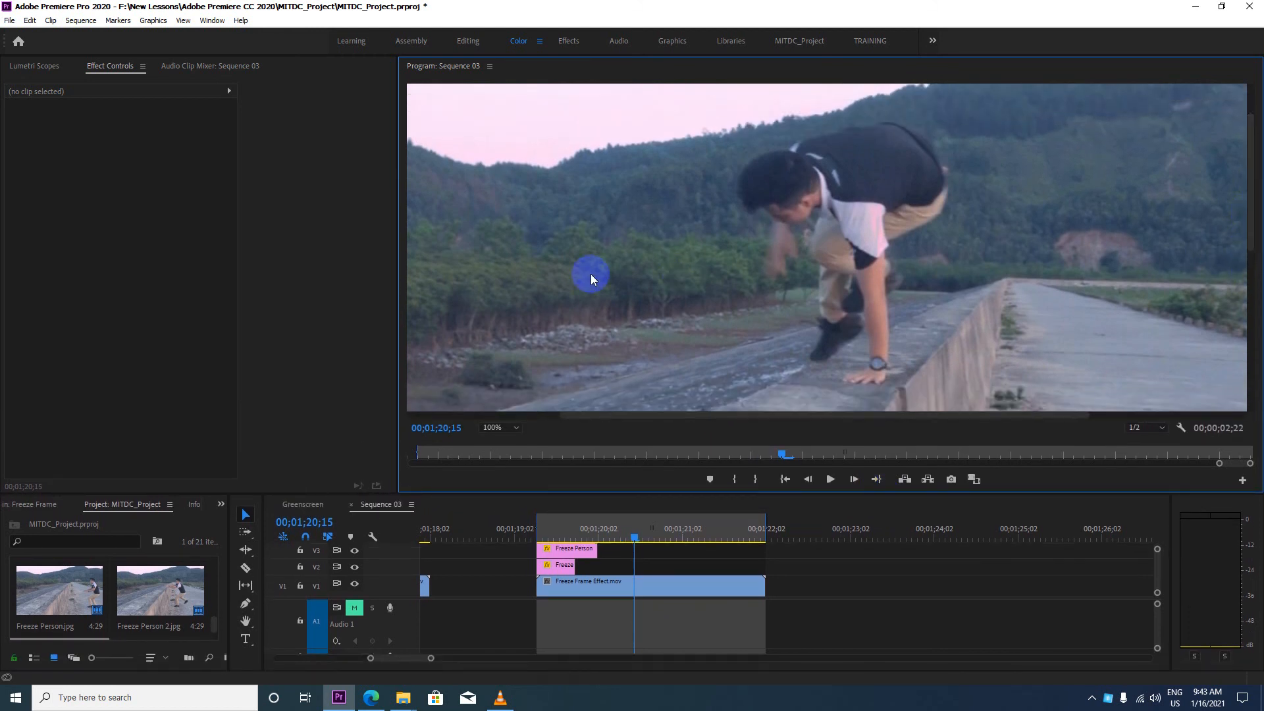
scroll(612, 572, "up", 3)
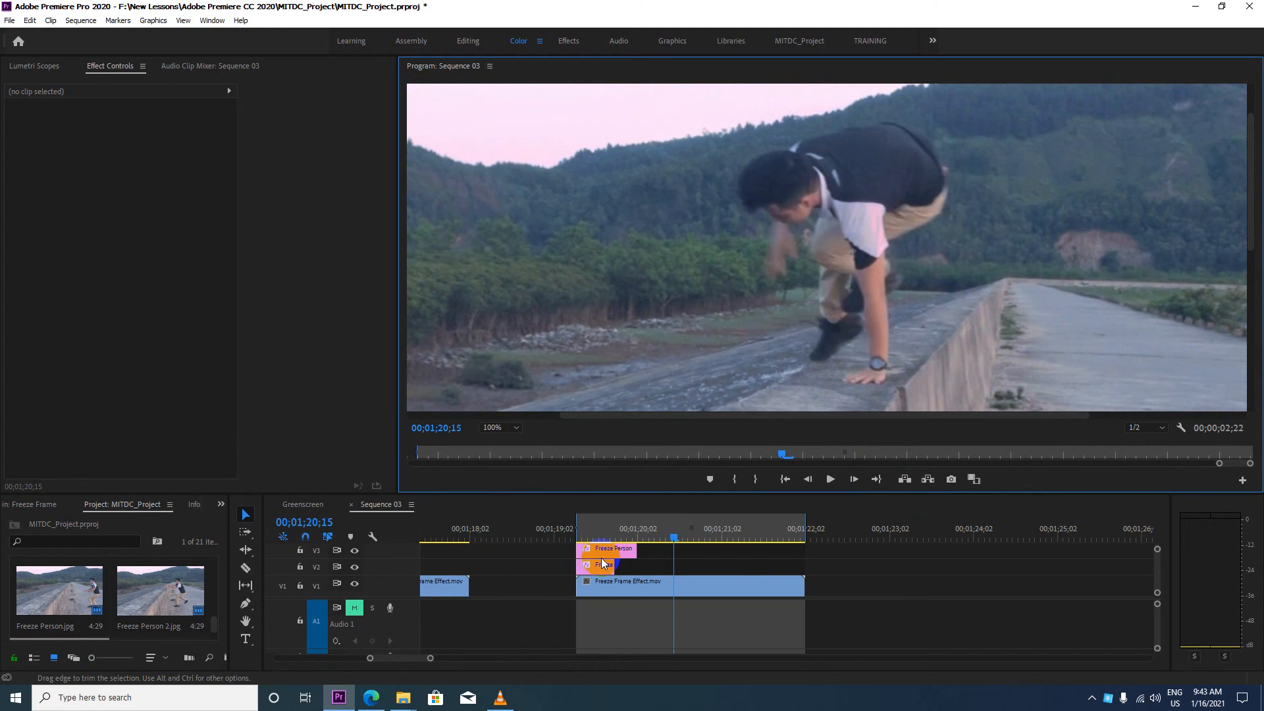
scroll(645, 561, "up", 2)
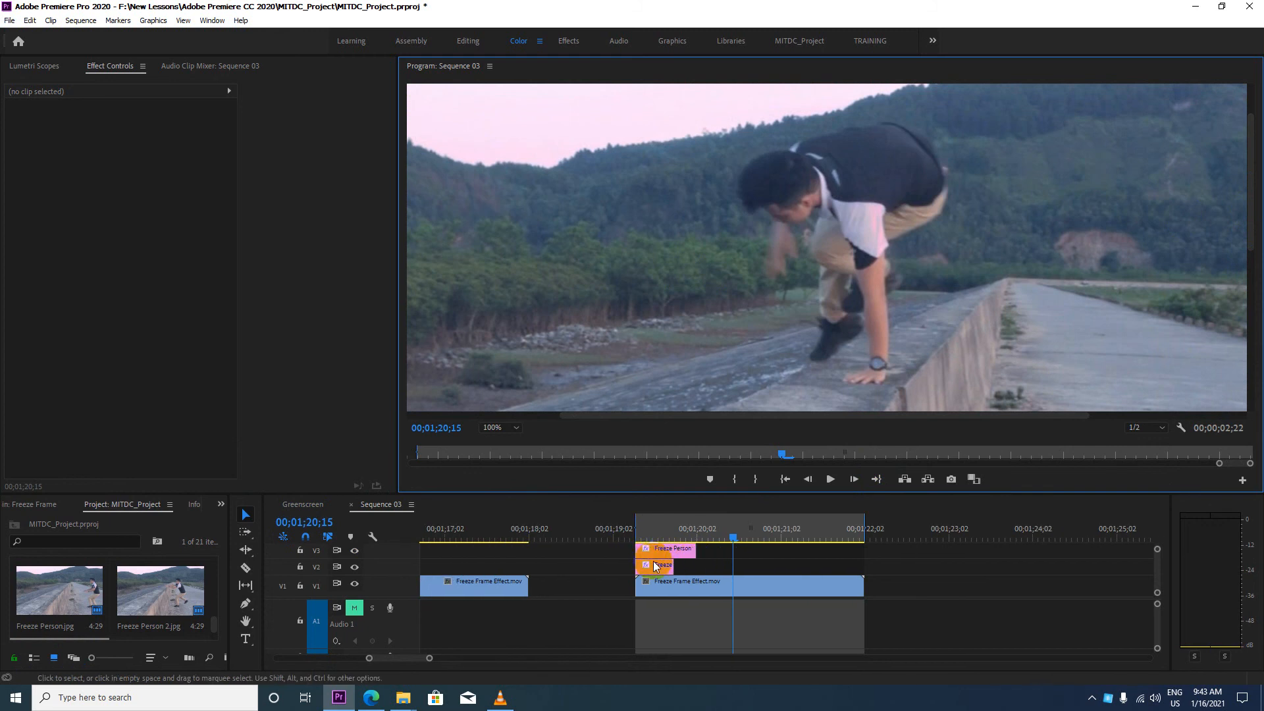
scroll(655, 562, "down", 2)
left_click_drag(1158, 564, 1149, 557)
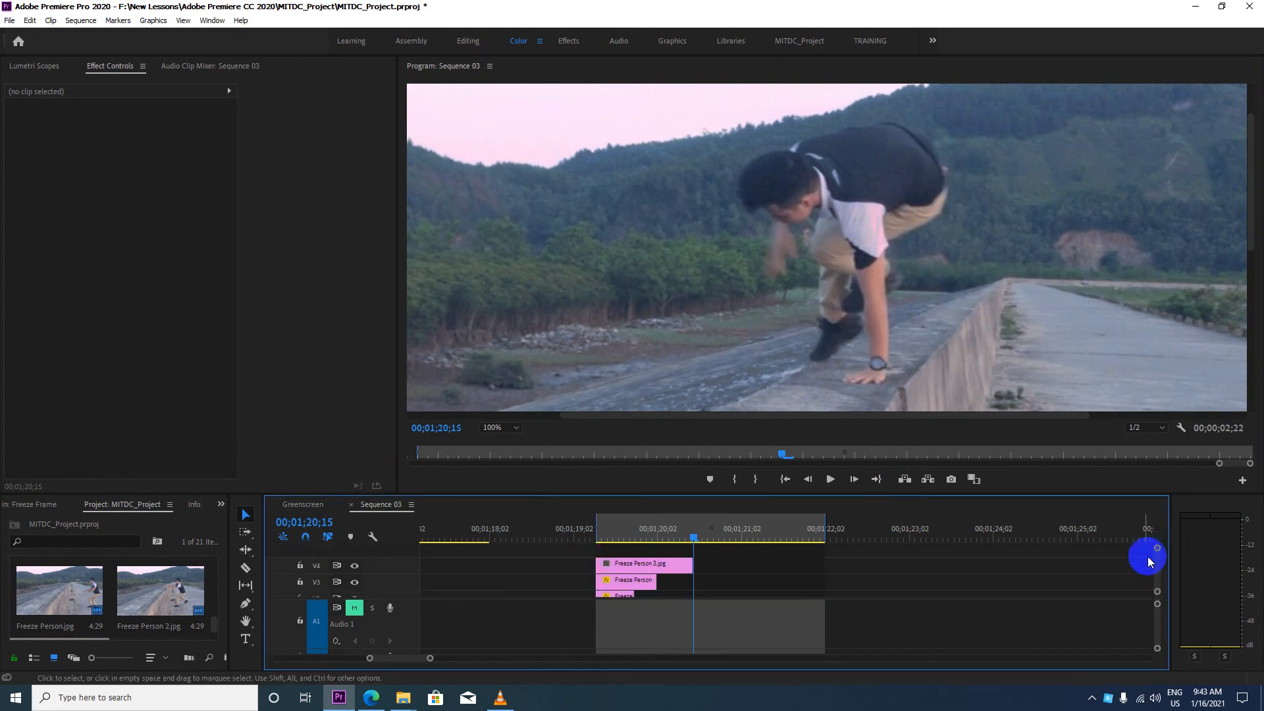
left_click(671, 570)
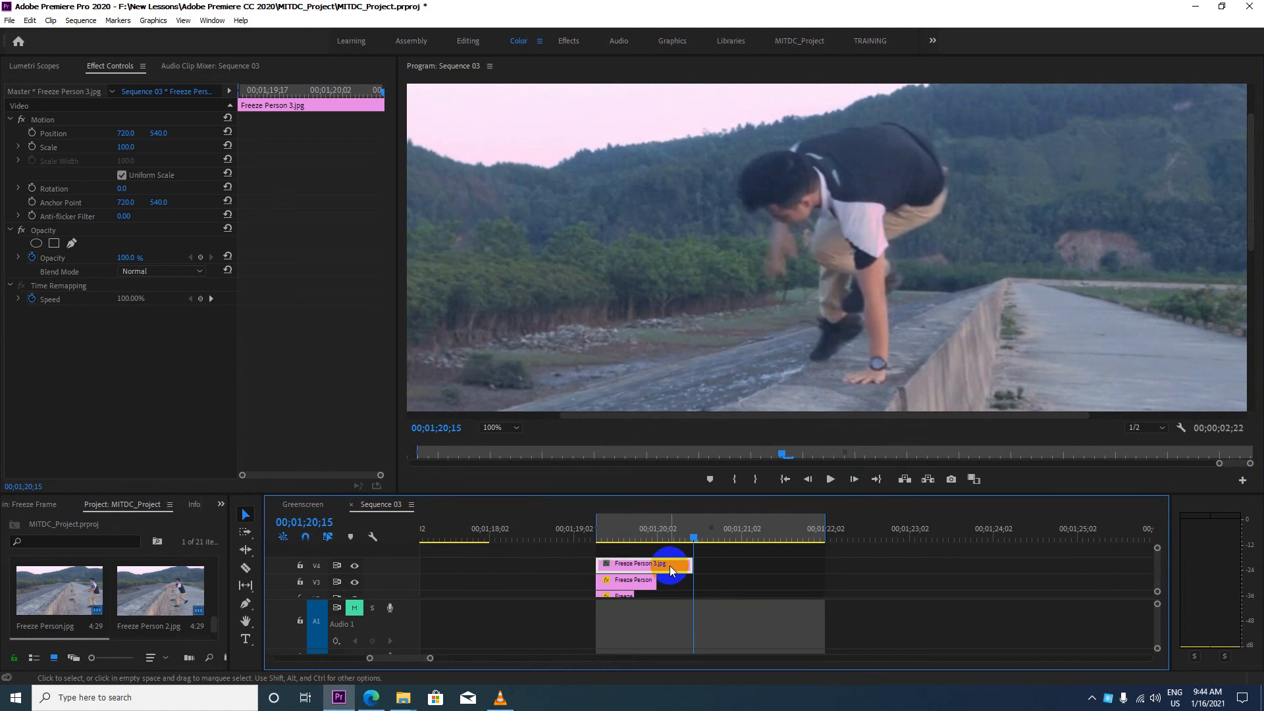
left_click(73, 243)
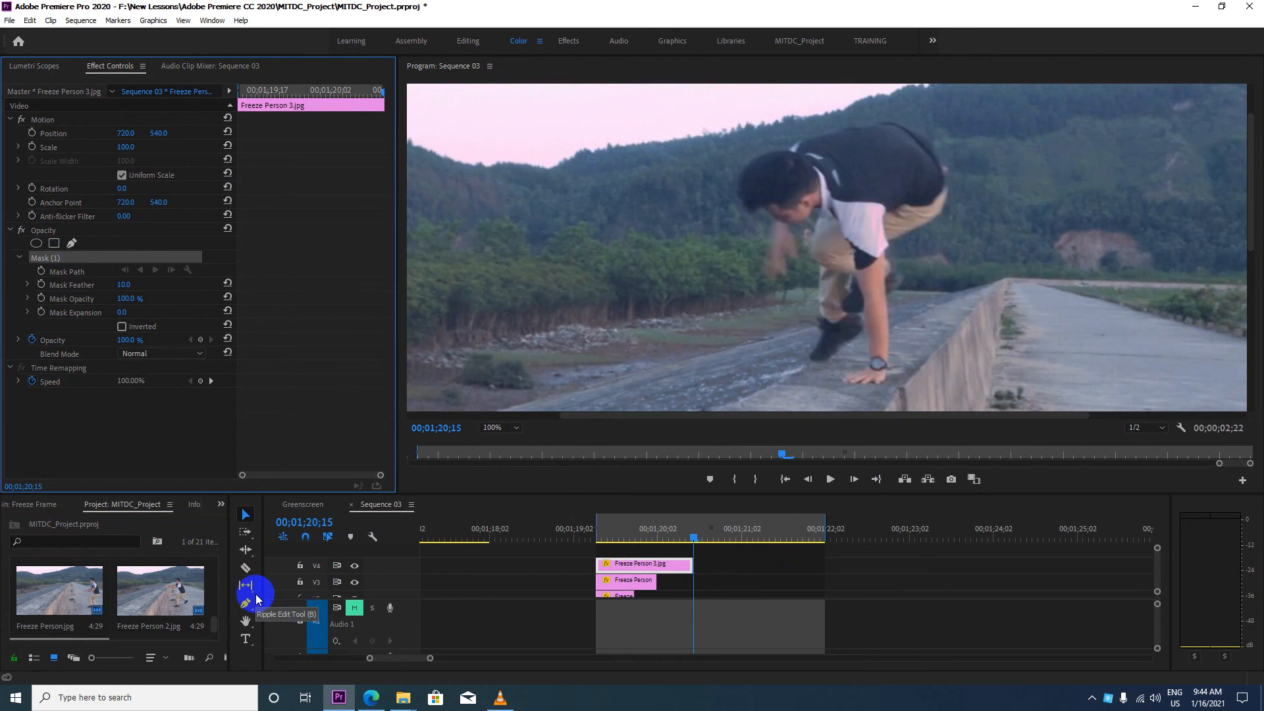
left_click(73, 244)
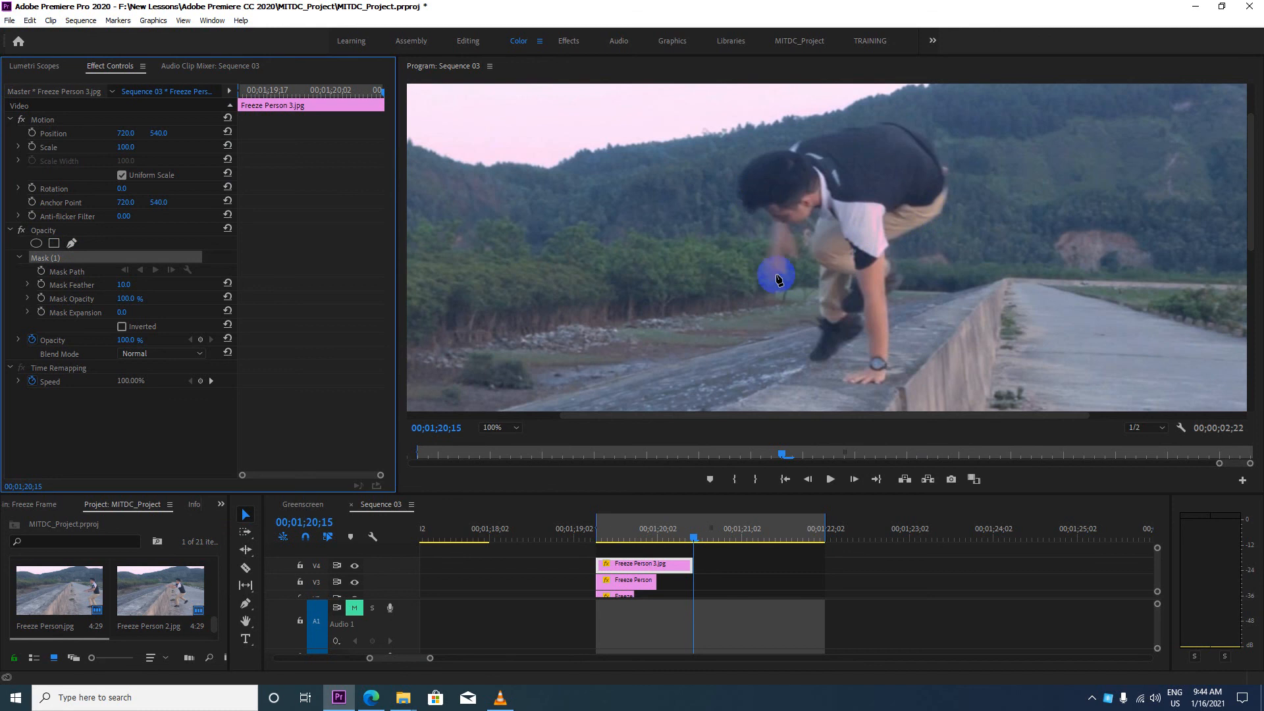
left_click(766, 269)
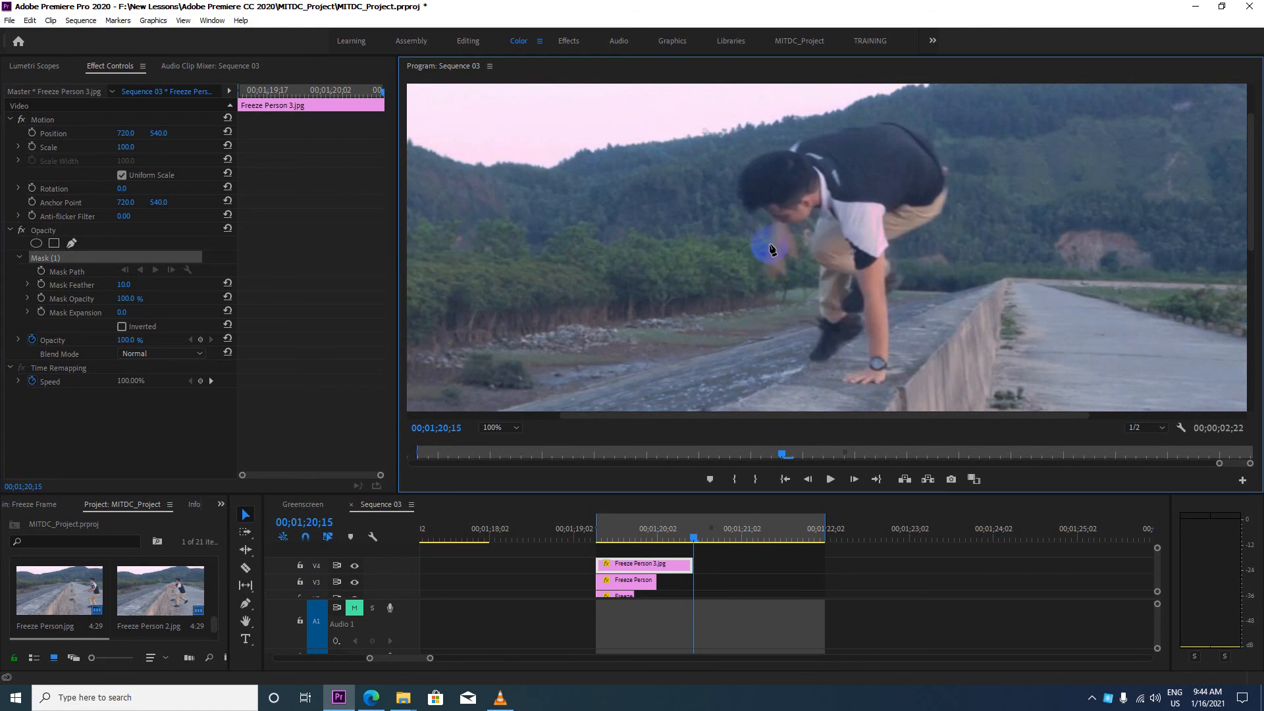
left_click(674, 565)
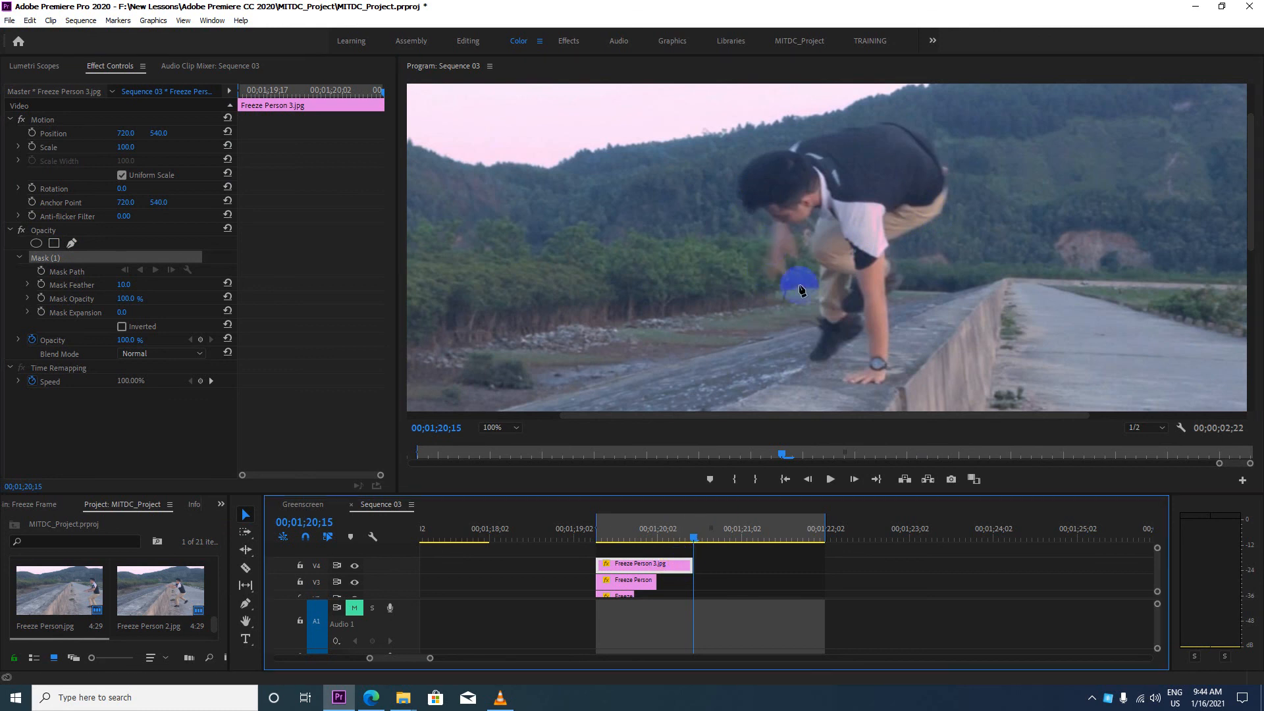
left_click(775, 283)
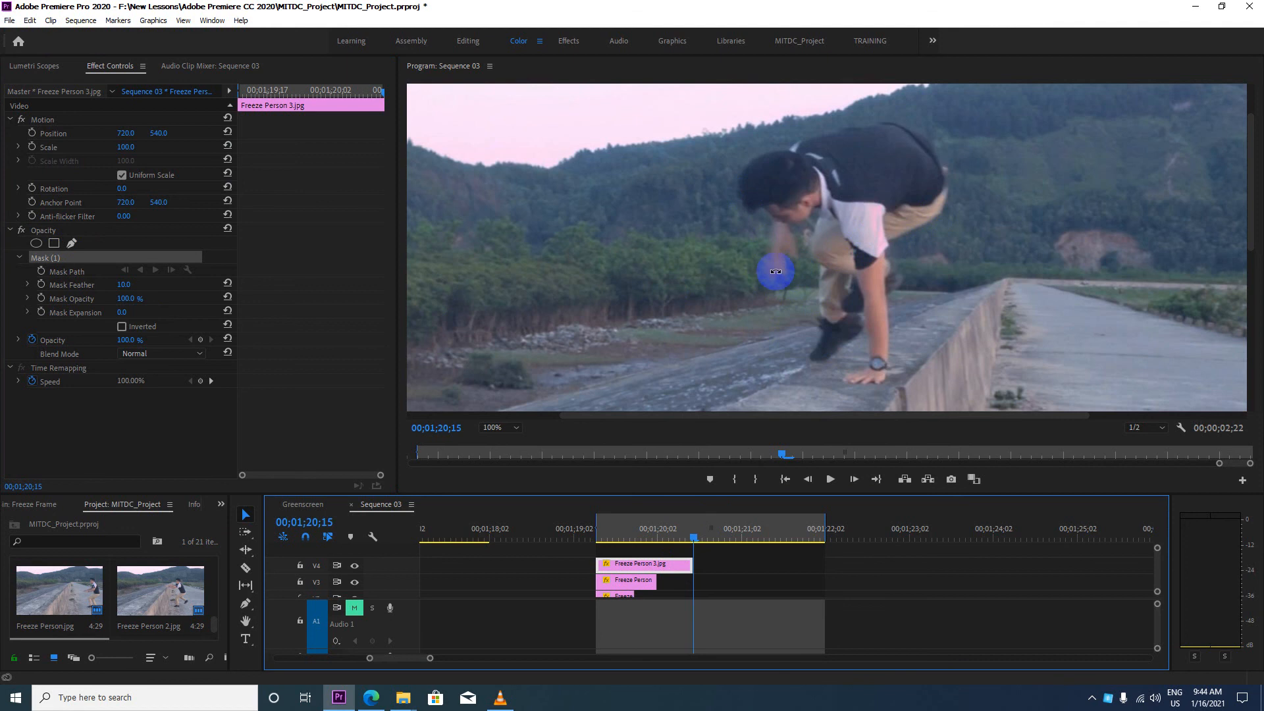
left_click(772, 262)
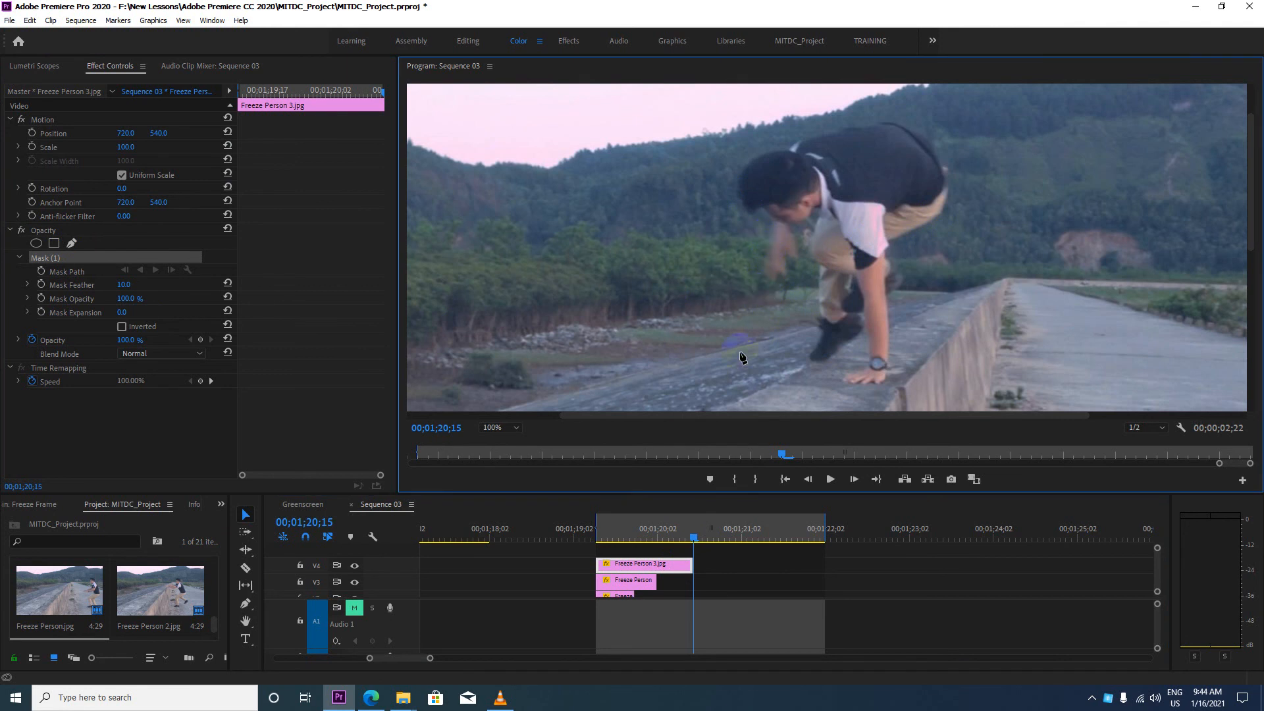
Step: Move the playhead to 00;01;20;10 and draw a closed mask path around the crouching man, including his blurred hand, supporting arm and foot
left_click_drag(688, 535, 680, 537)
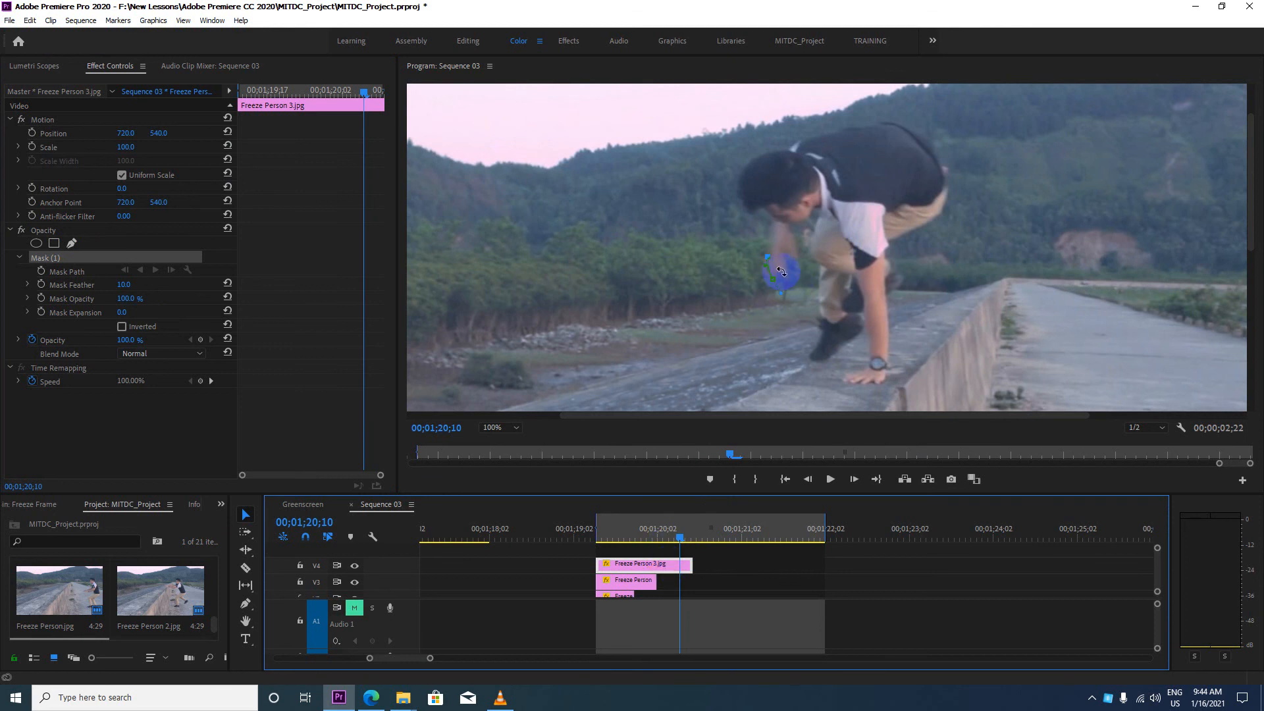
mouse_move(780, 271)
left_mouse_down()
mouse_move(758, 267)
mouse_move(773, 245)
mouse_move(766, 211)
mouse_move(736, 197)
mouse_move(771, 148)
left_mouse_up()
left_click(791, 148)
mouse_move(865, 124)
left_mouse_down()
mouse_move(899, 124)
mouse_move(942, 168)
left_mouse_up()
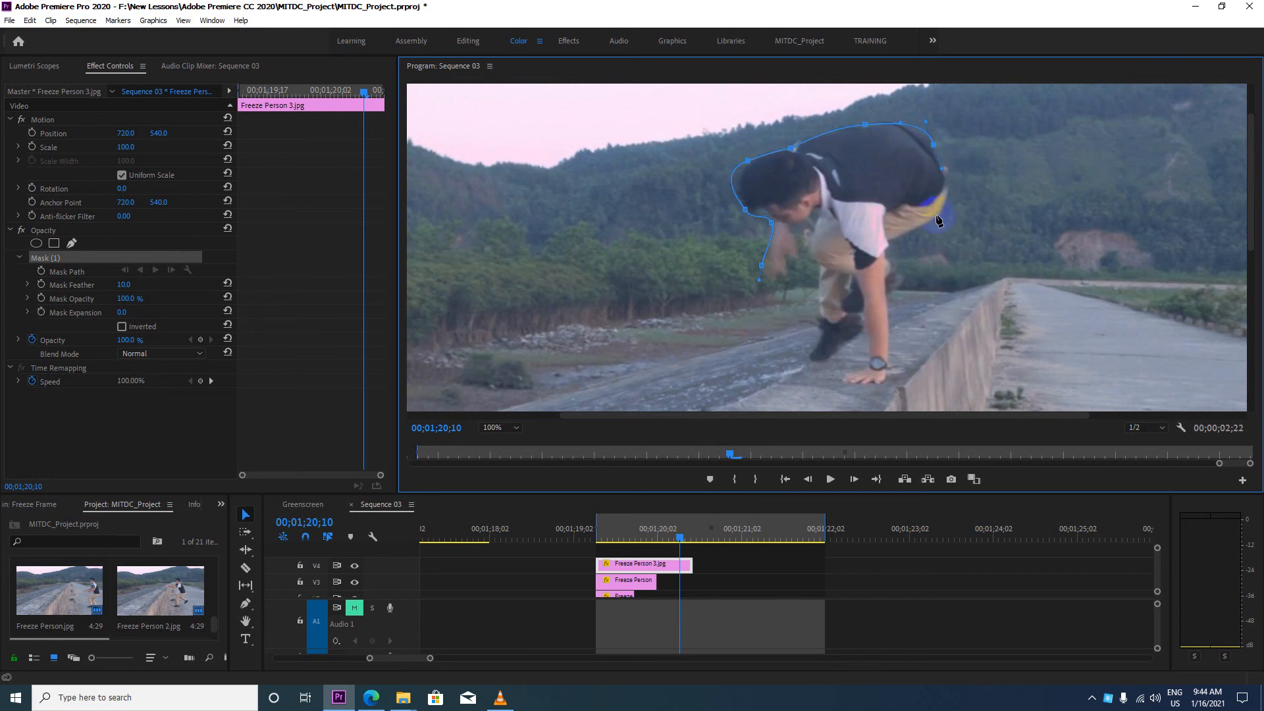
left_click_drag(934, 216, 898, 292)
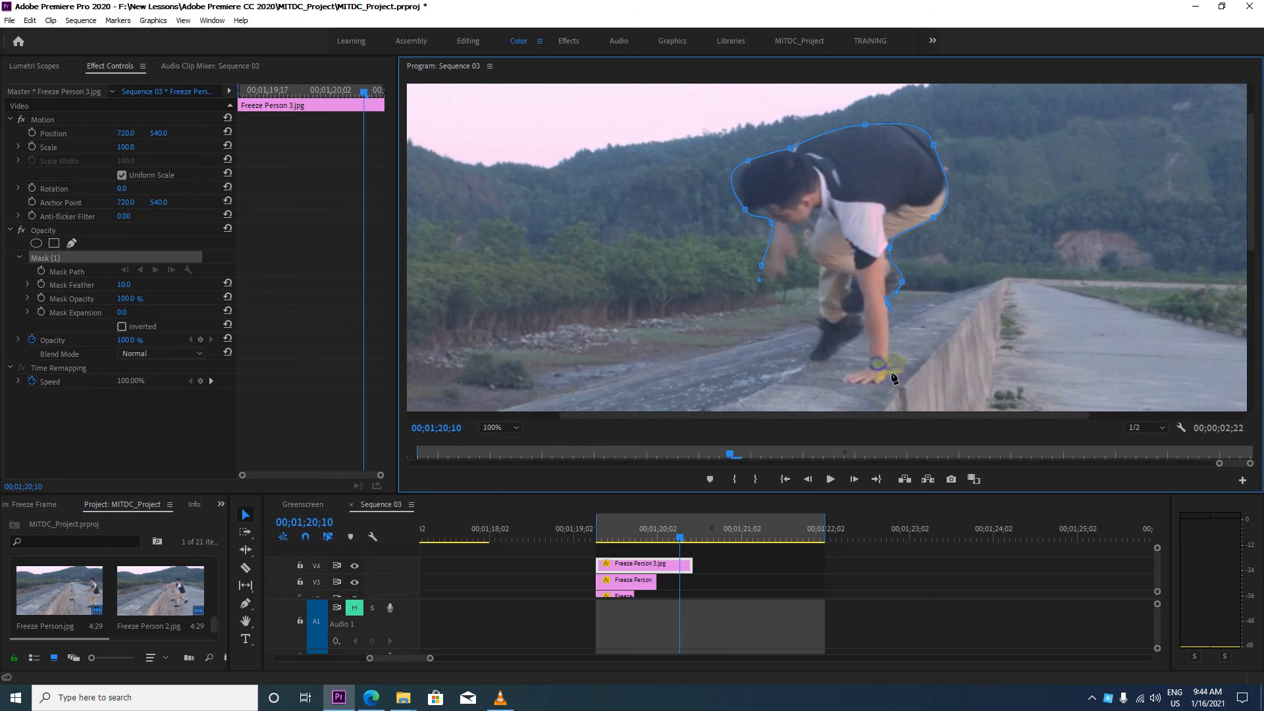
left_click_drag(885, 379, 874, 388)
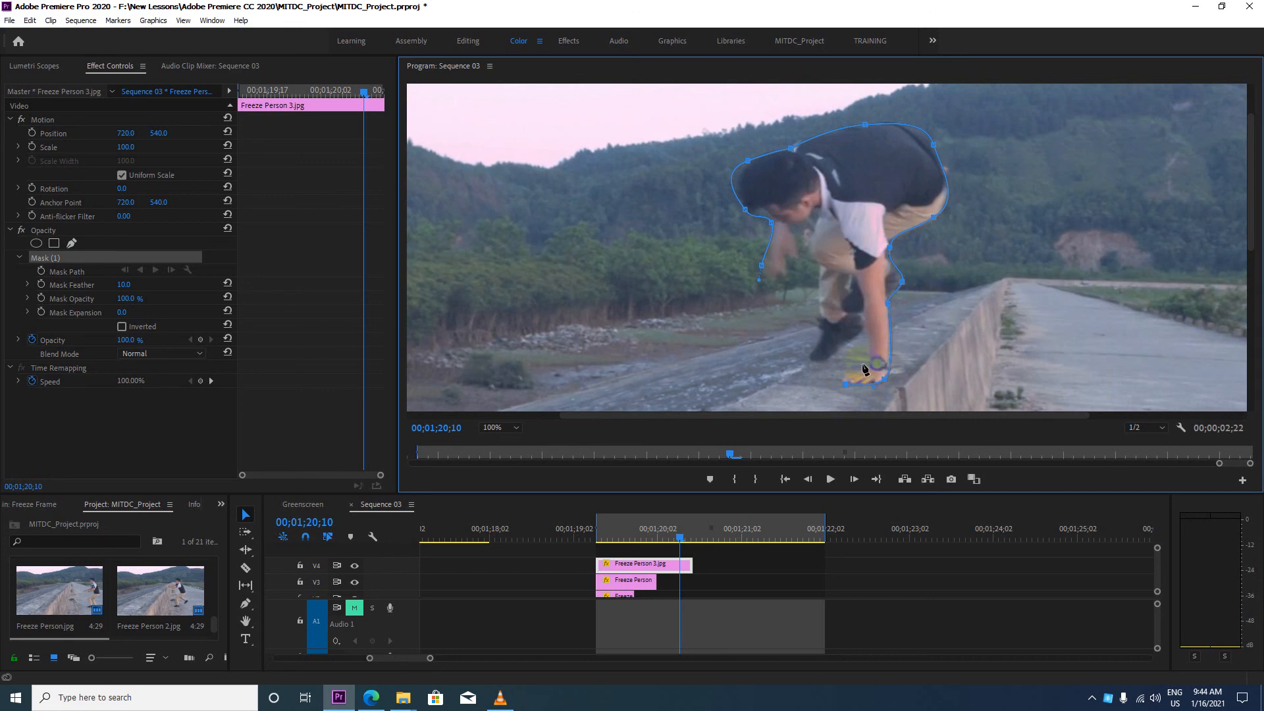
left_click_drag(865, 326, 817, 305)
left_click(817, 361)
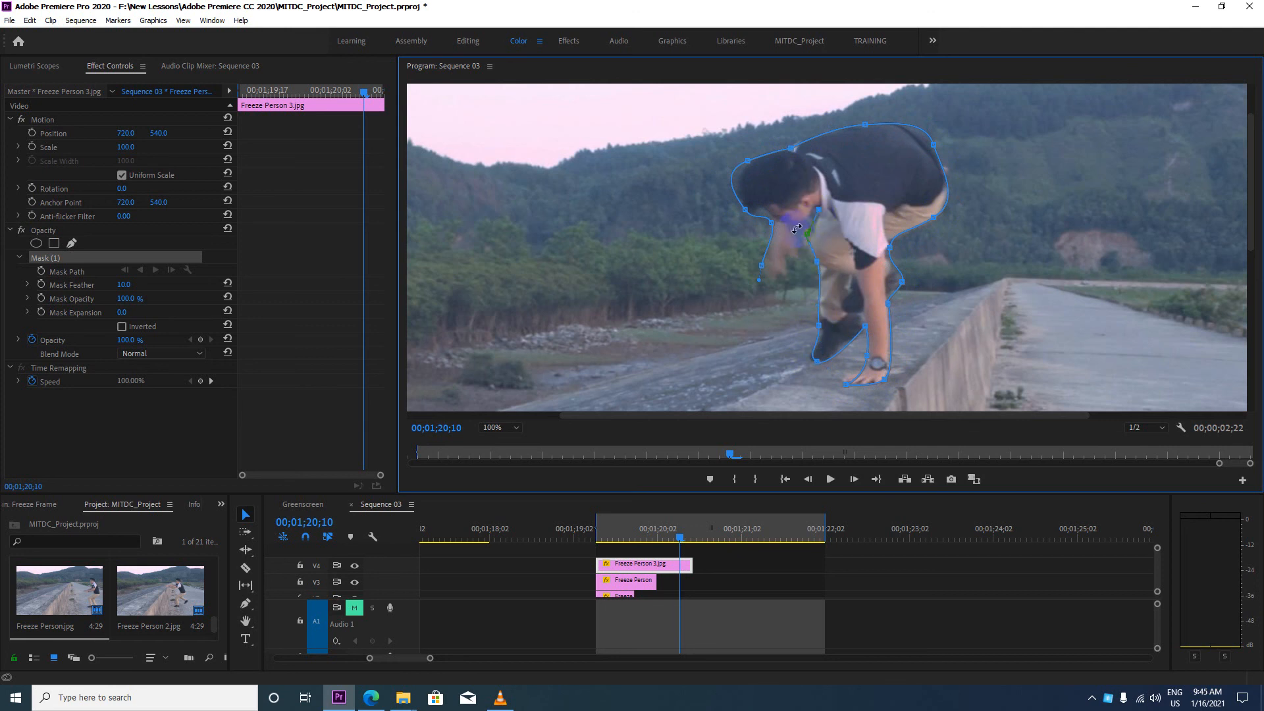
mouse_move(796, 264)
left_mouse_down()
mouse_move(805, 285)
mouse_move(802, 268)
mouse_move(757, 279)
mouse_move(737, 248)
mouse_move(752, 243)
mouse_move(764, 275)
mouse_move(795, 264)
left_mouse_up()
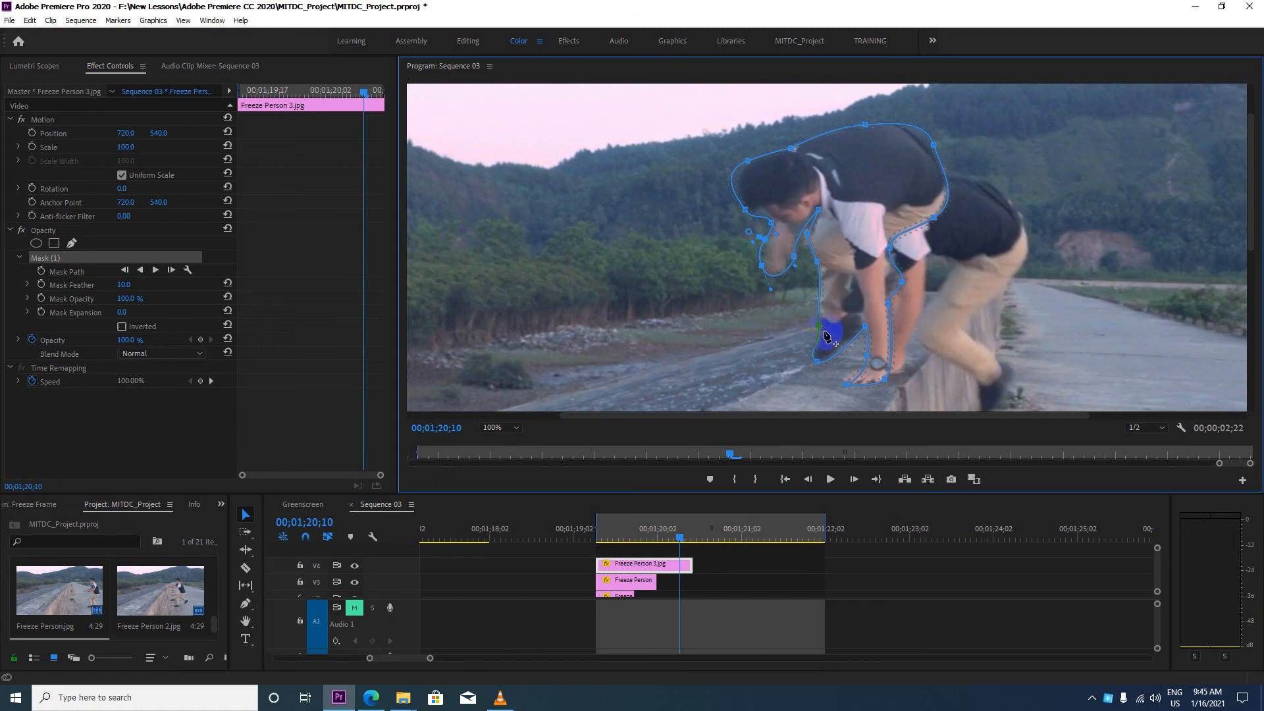
Step: Set the mask feather of Freeze Person 3.jpg to 15
mouse_move(678, 541)
left_mouse_down()
mouse_move(634, 536)
mouse_move(701, 541)
left_mouse_up()
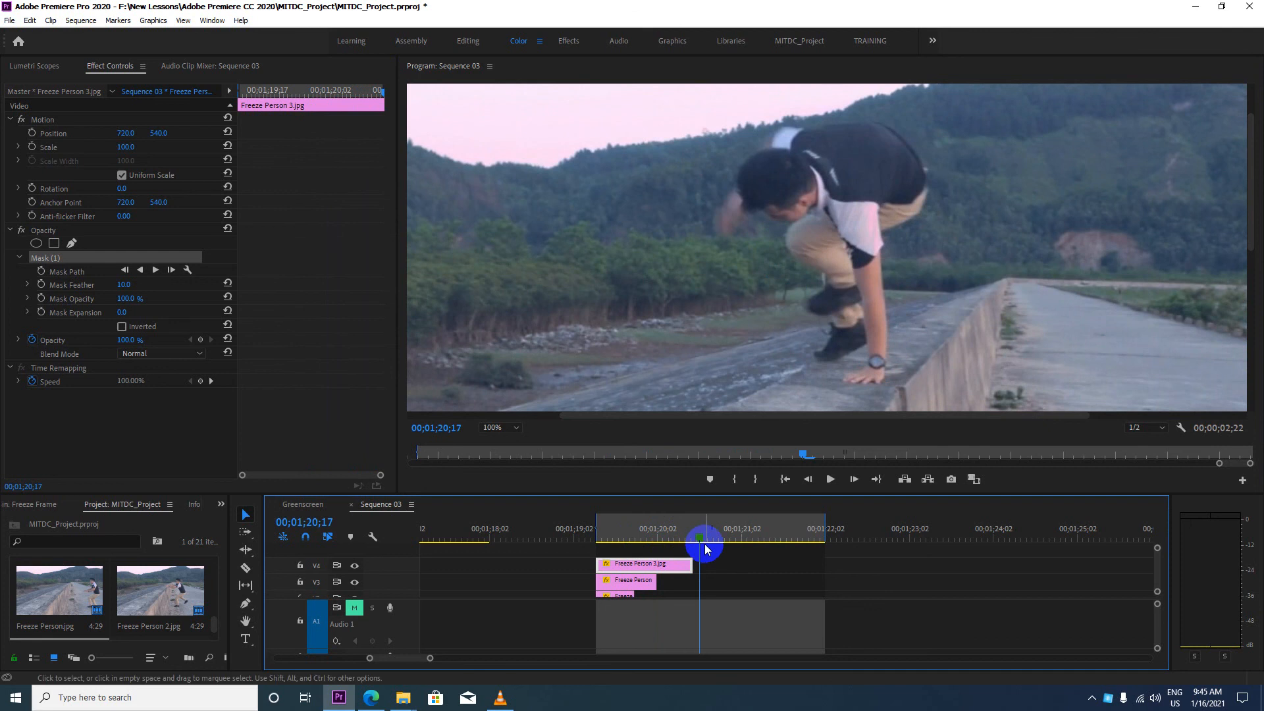
scroll(711, 581, "up", 2)
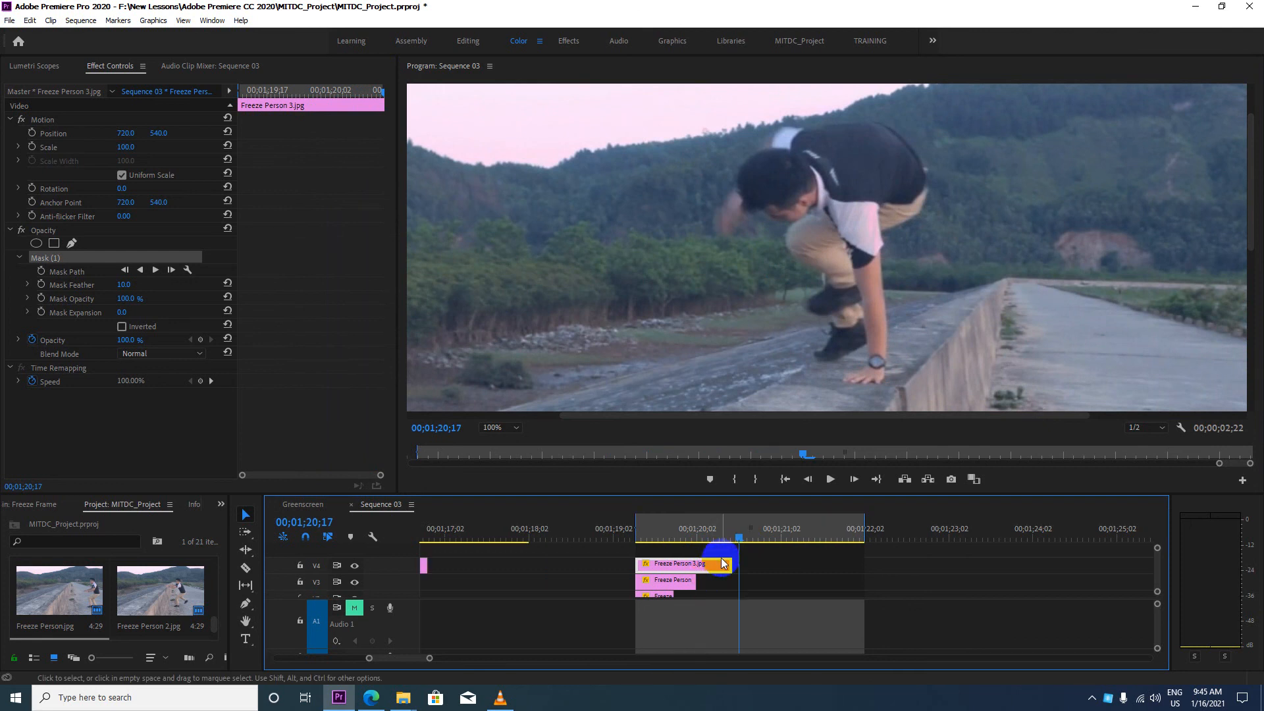
left_click(124, 284)
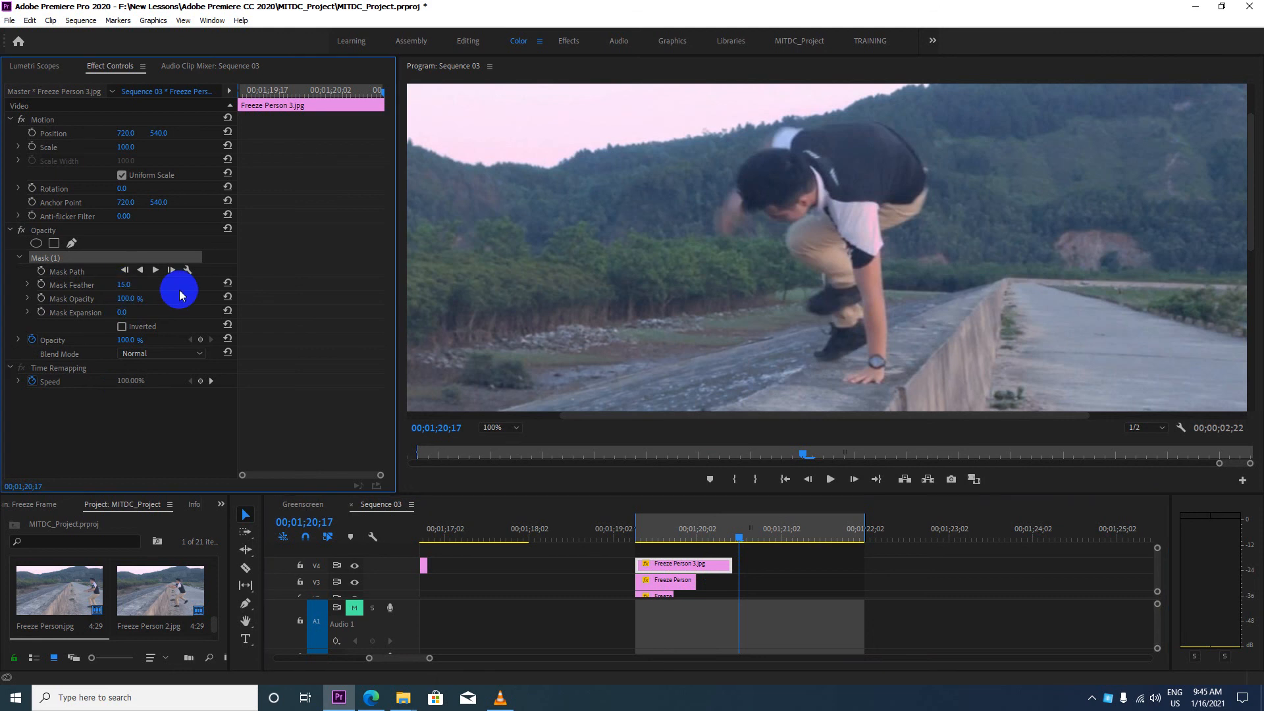
Step: Fit the preview to the program monitor and play from 00;01;19;11 to review all three frozen figures
left_click(686, 562)
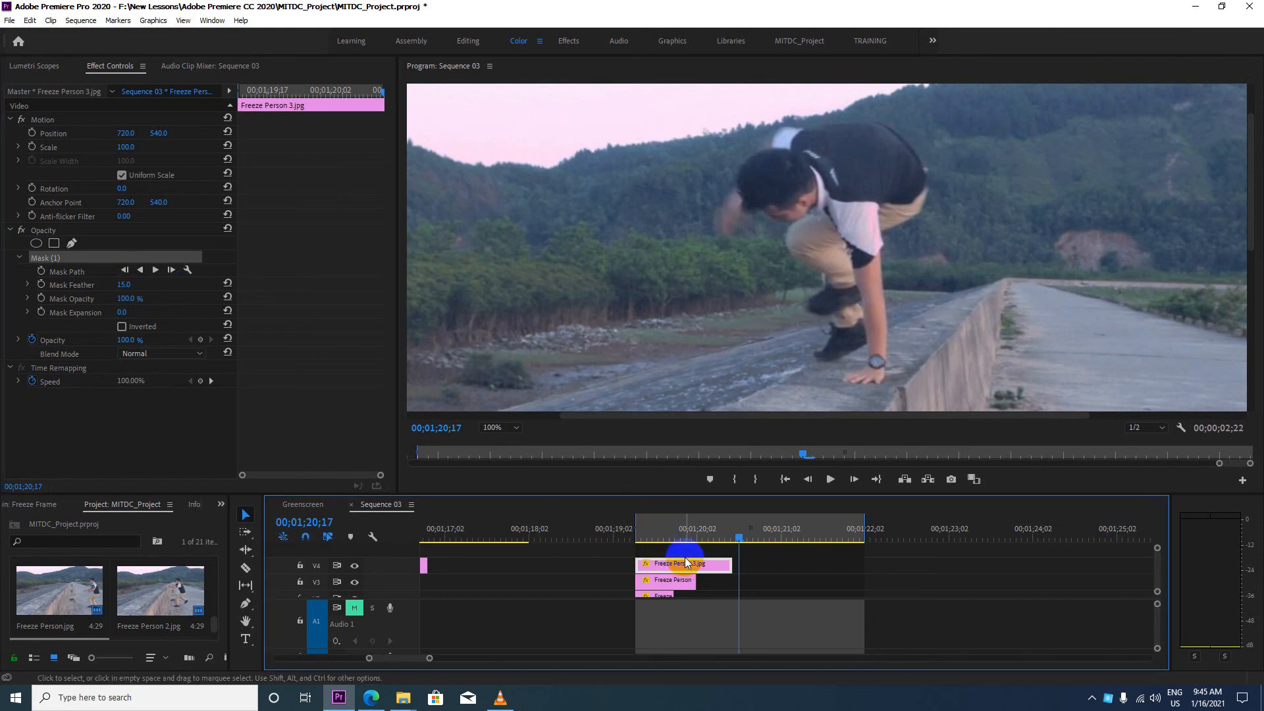
left_click(656, 523)
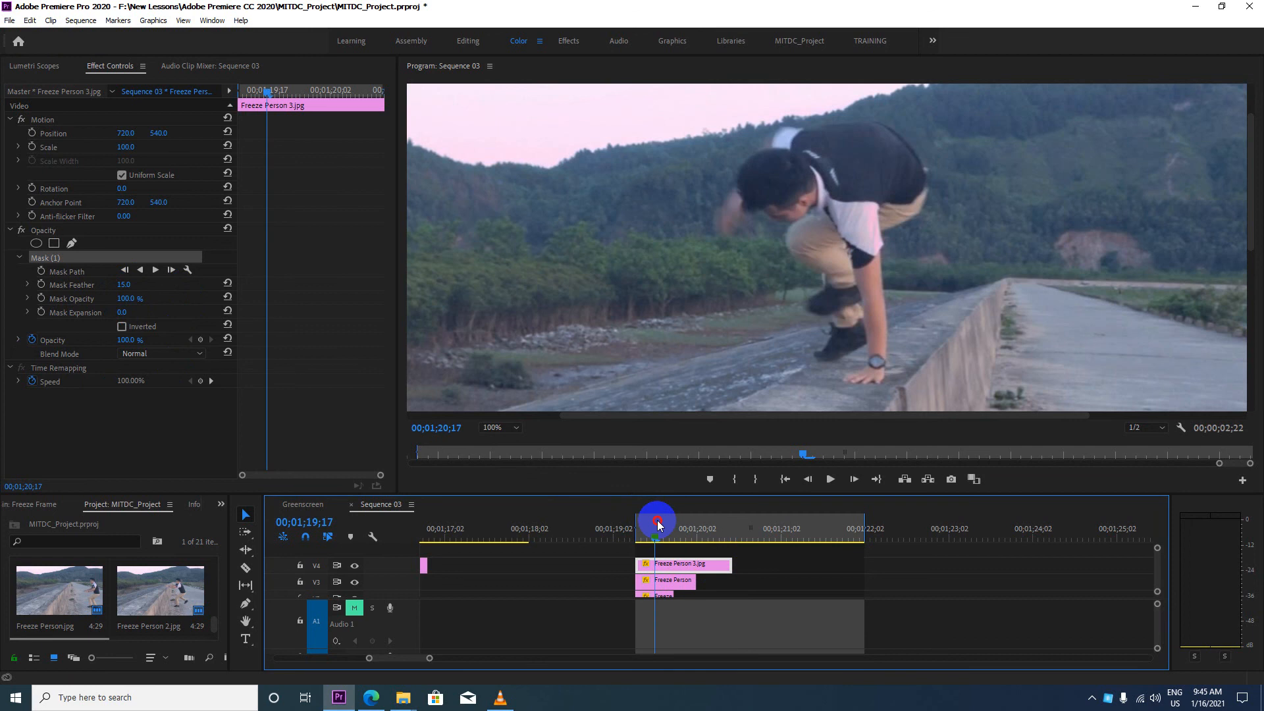
left_click_drag(658, 525, 634, 525)
left_click(511, 428)
left_click(507, 440)
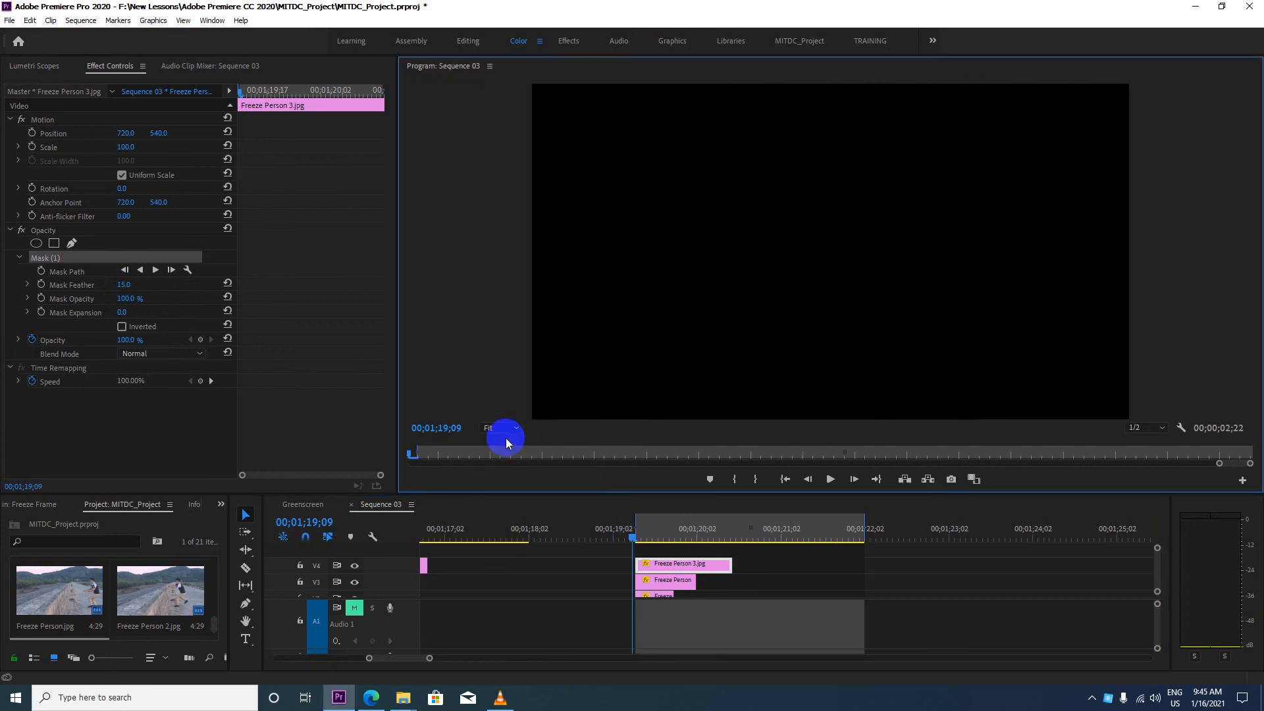
left_click(638, 538)
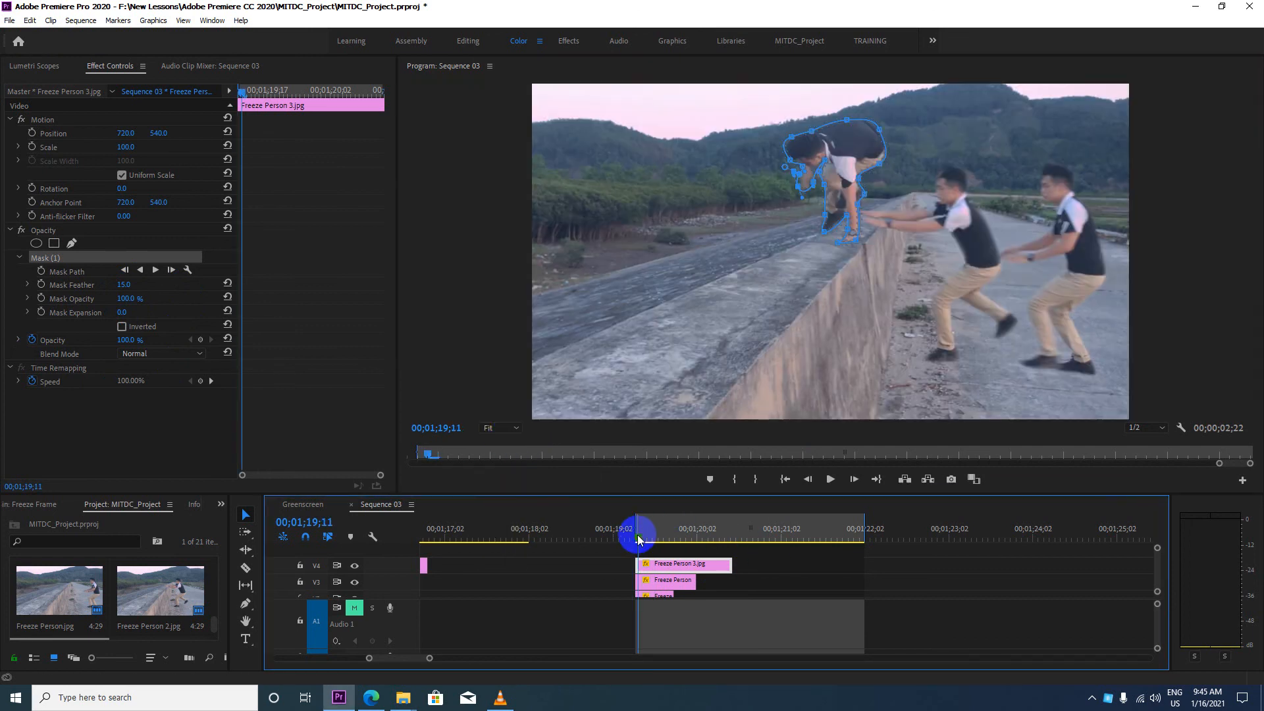
key("space")
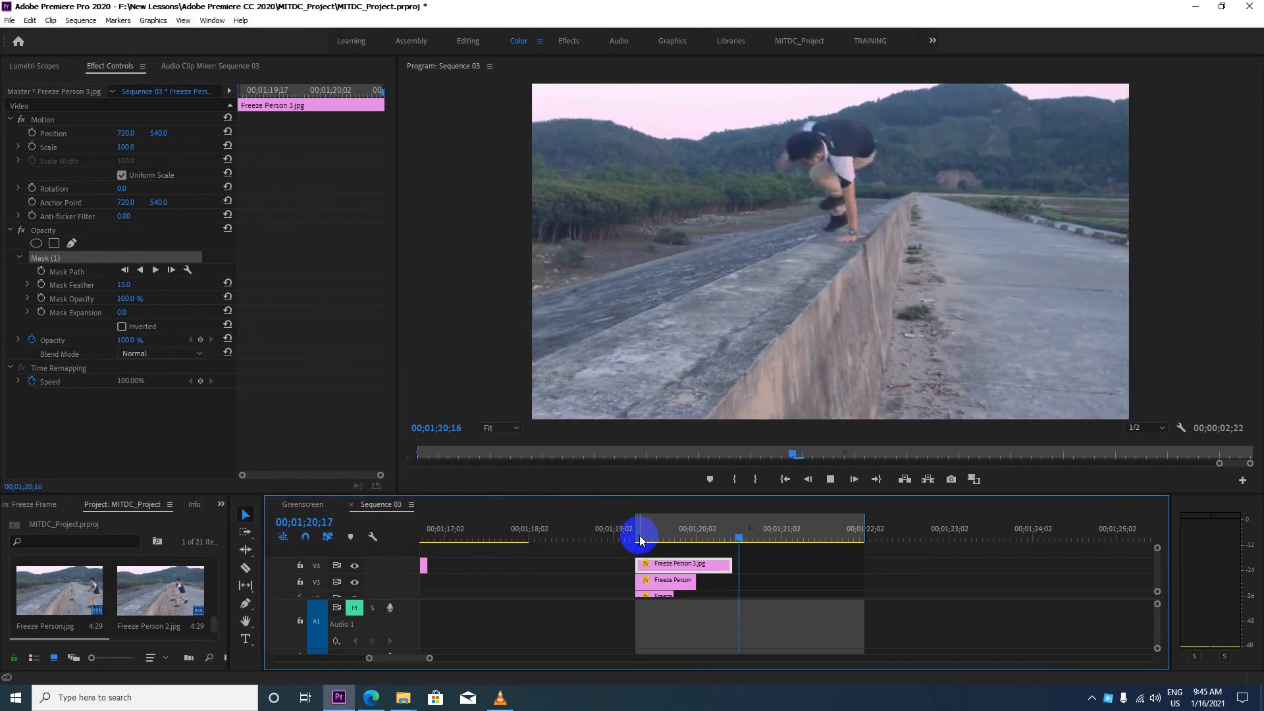
Step: Stop playback, scrub through the clip to 00;01;20;29 and enlarge the timeline to show tracks V1 to V4
key("space")
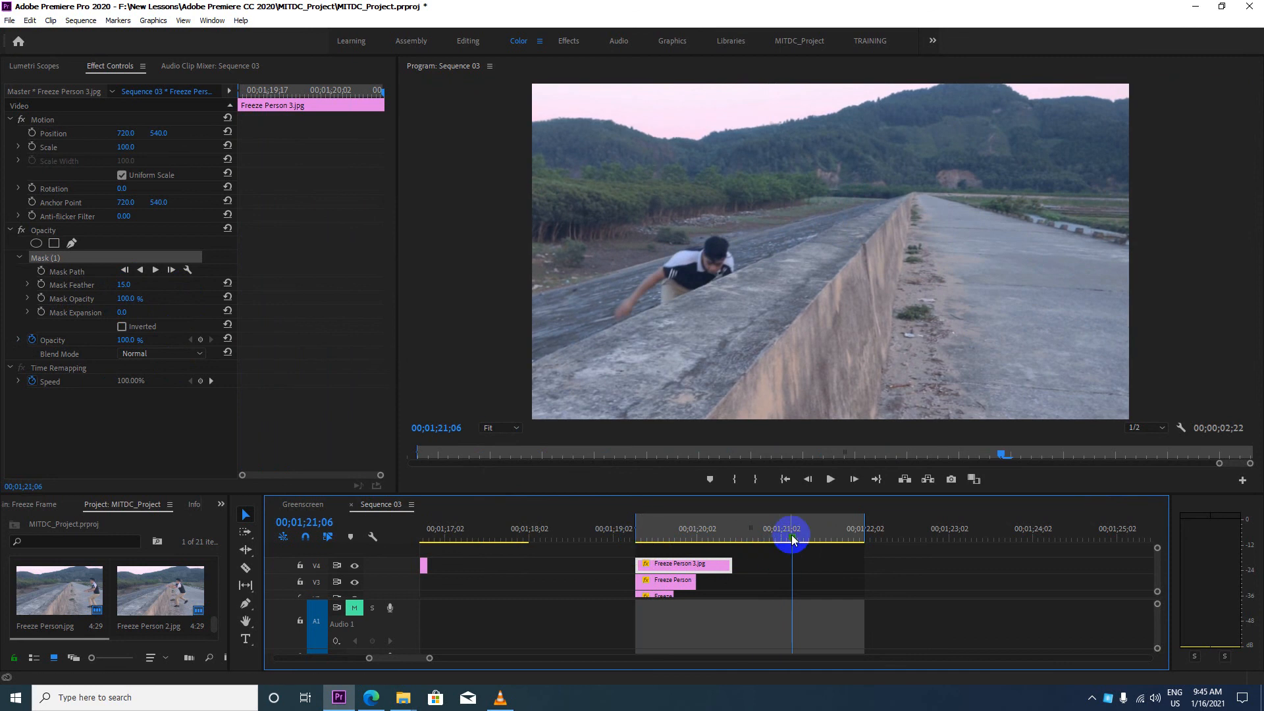
left_click(694, 529)
left_click_drag(694, 529, 773, 540)
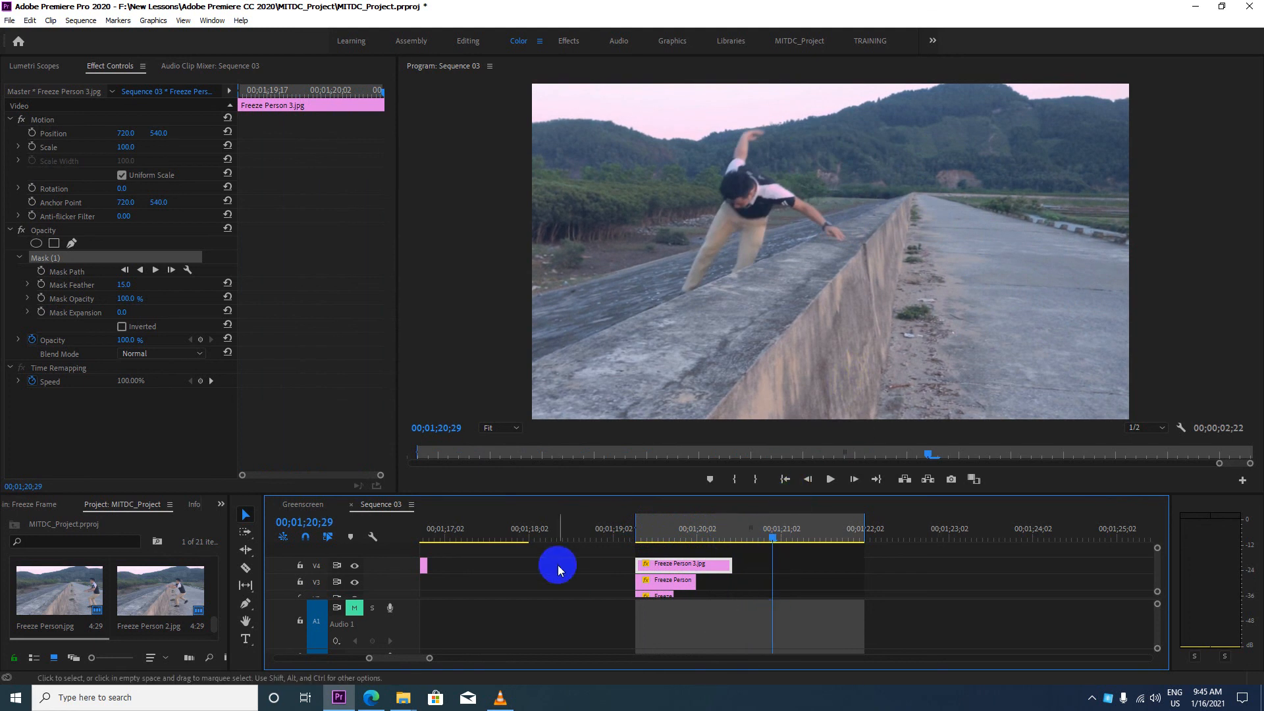
left_click_drag(601, 492, 578, 381)
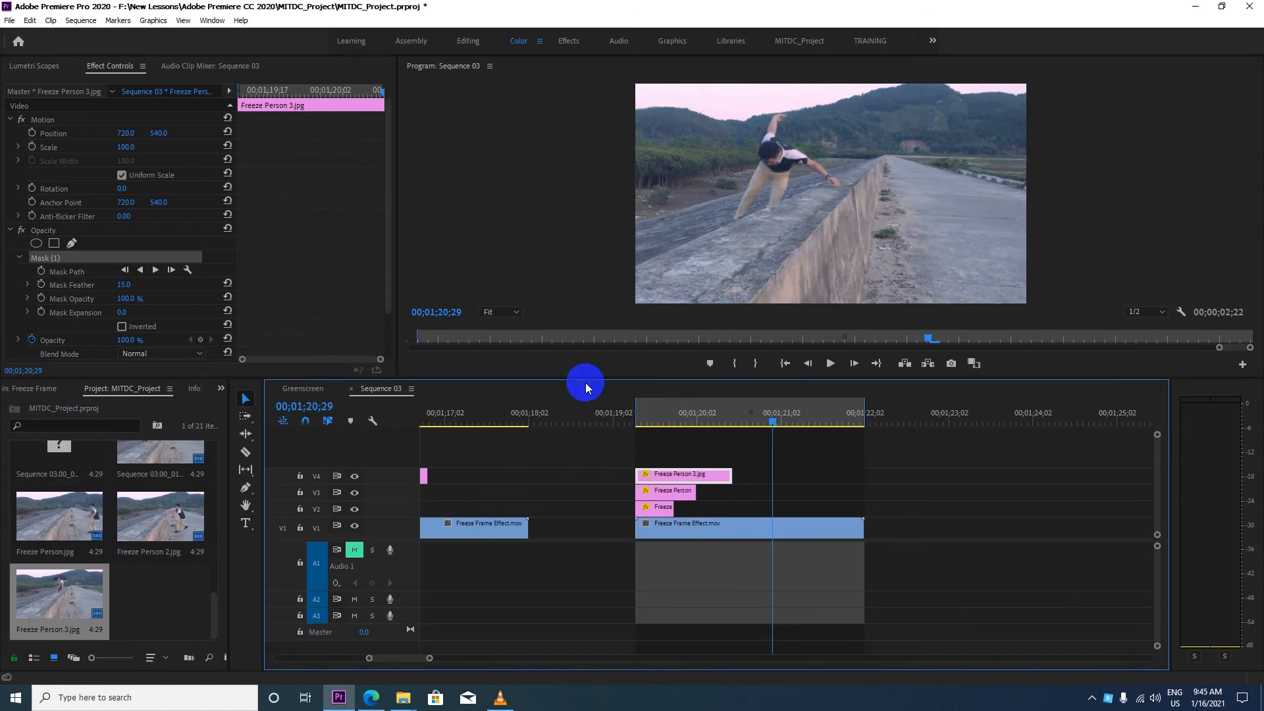
Step: Set the mask feather of Freeze Person.jpg on V2 to 15 at 00;01;19;29 and check the feather of the V3 and V4 stills
left_click_drag(775, 423, 693, 423)
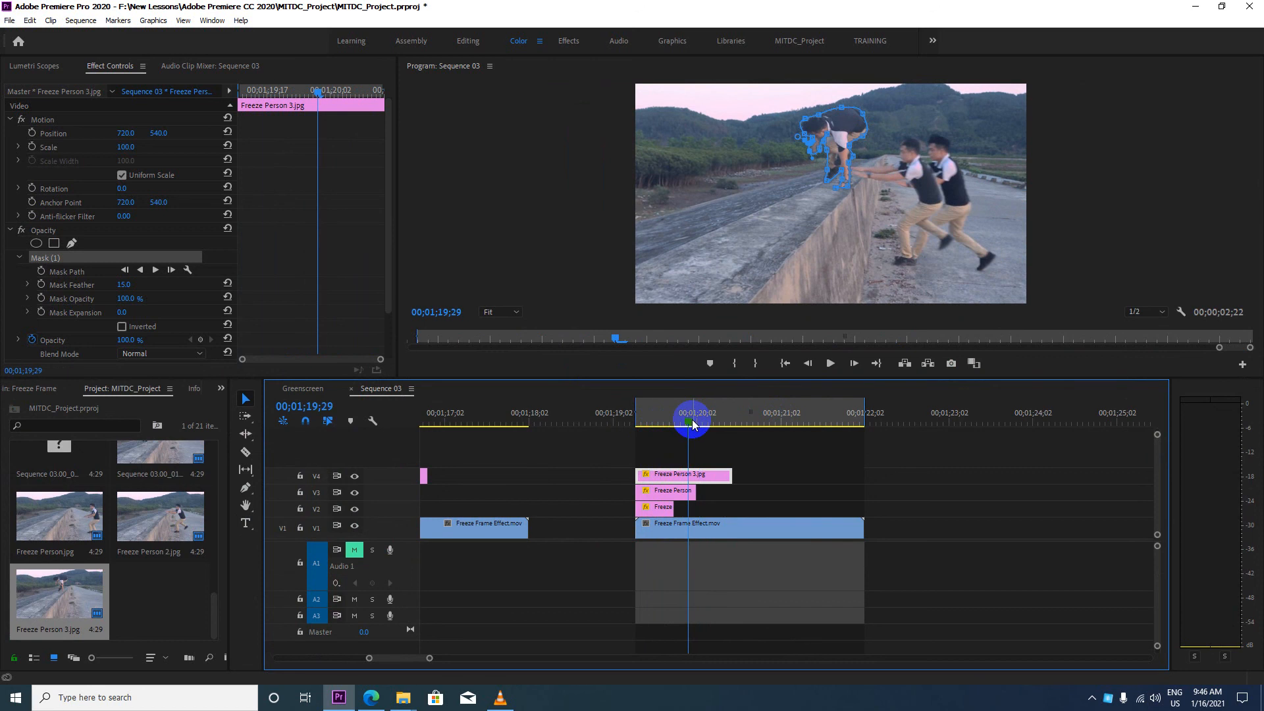
left_click(664, 509)
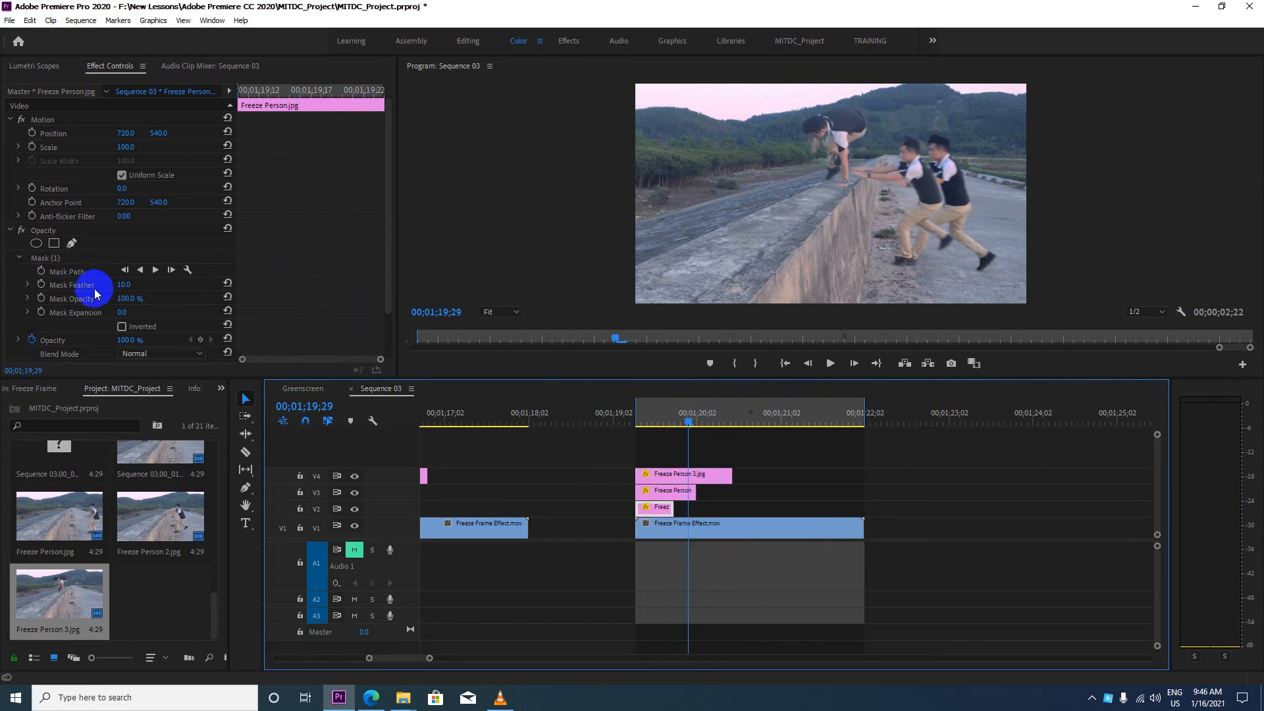
left_click(117, 285)
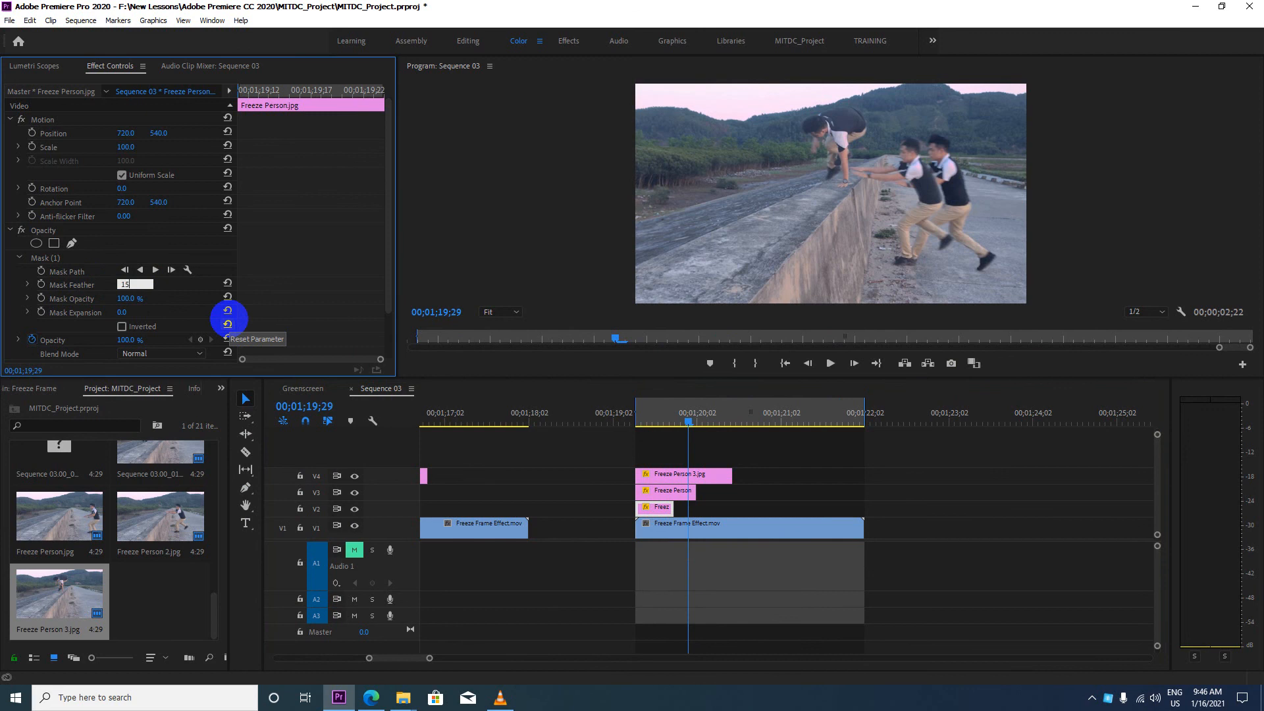
key("Return")
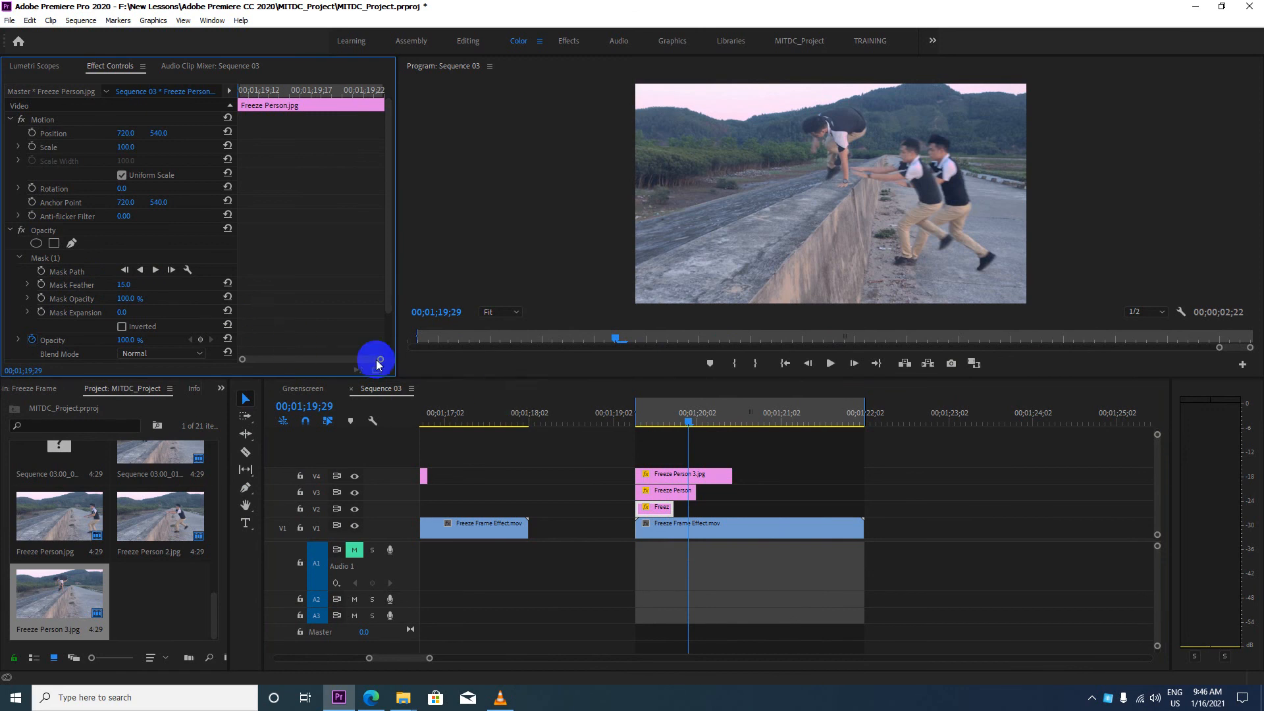
left_click(681, 495)
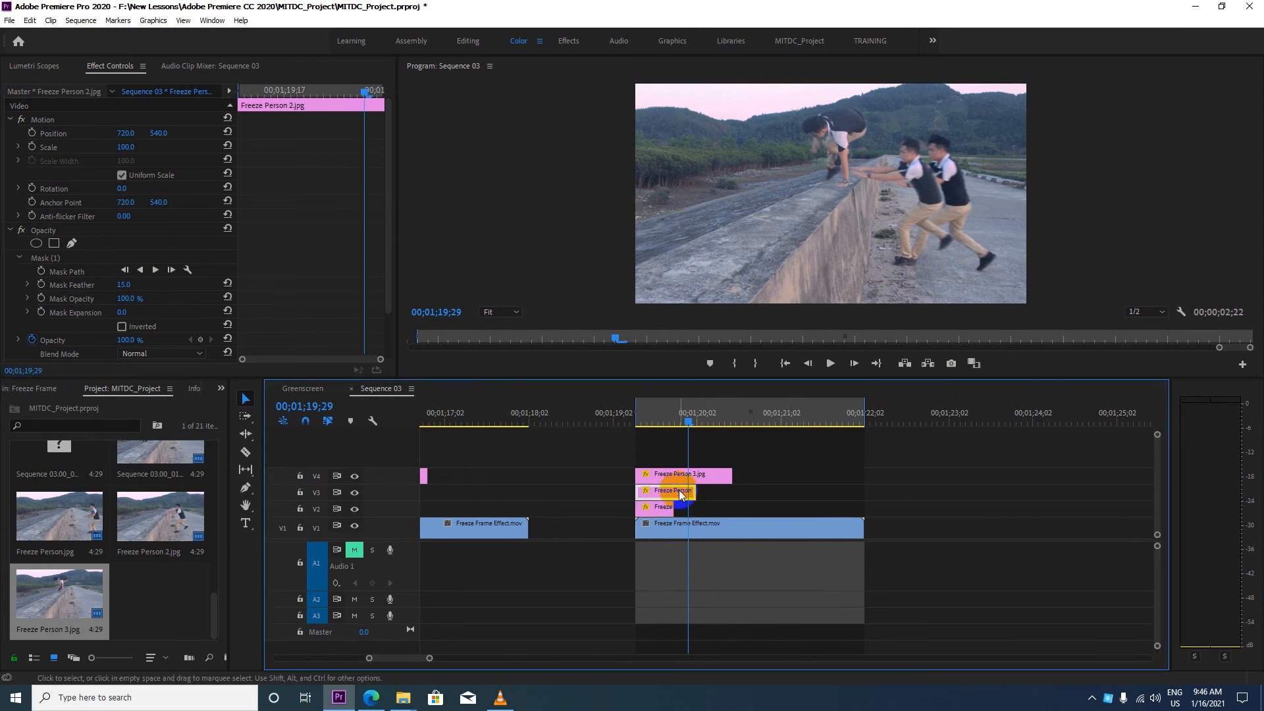
left_click(714, 478)
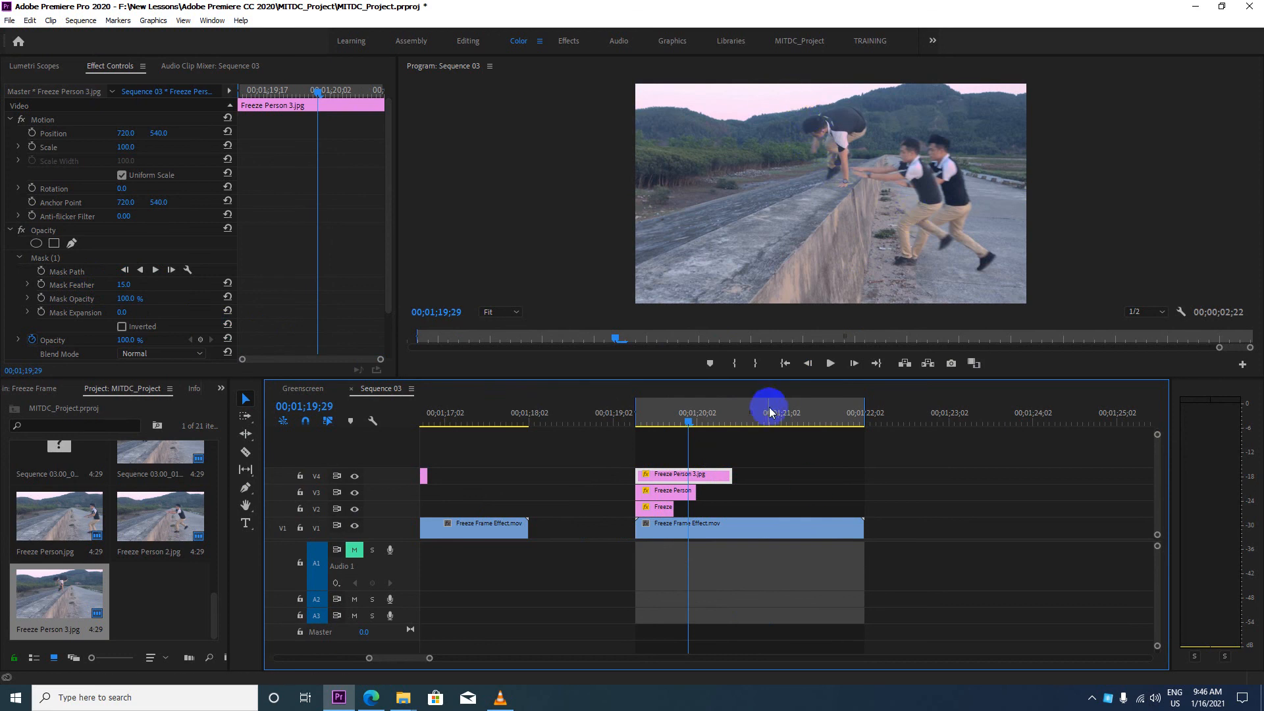
Step: Play the freeze-frame effect from the start of the stills, ending with the playhead back at 00;01;19;18
left_click_drag(685, 417, 641, 422)
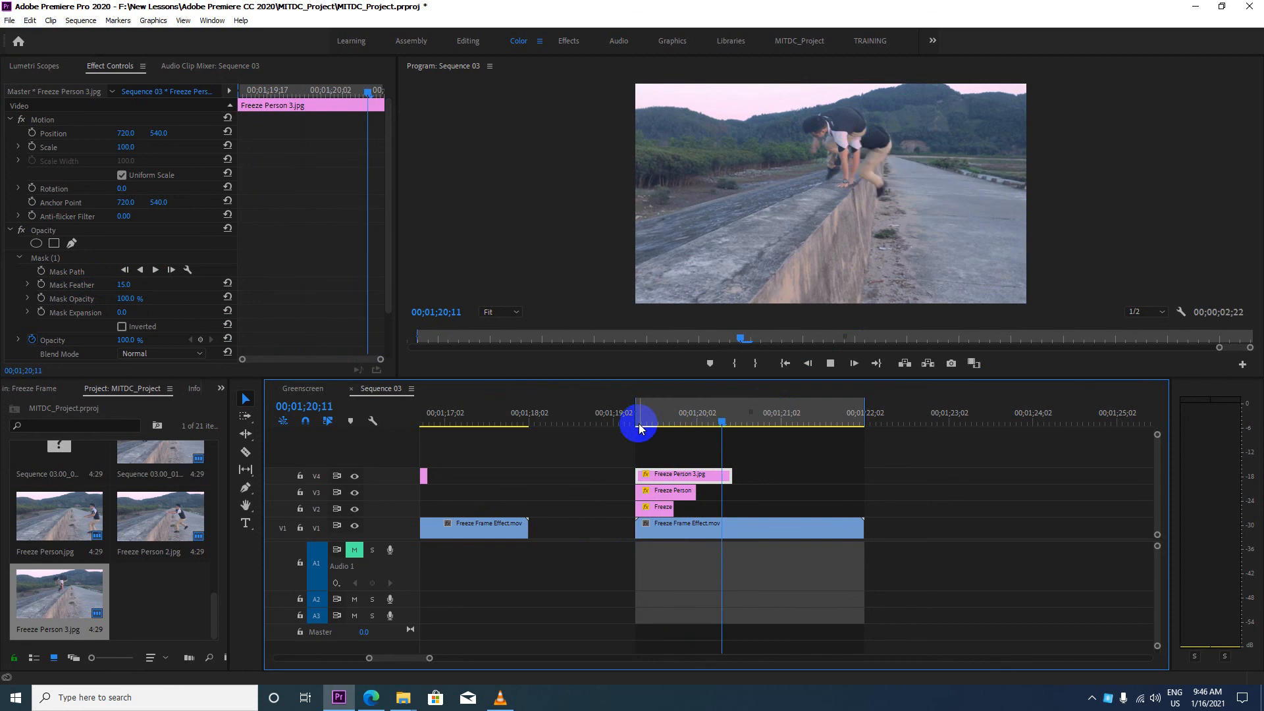
key("space")
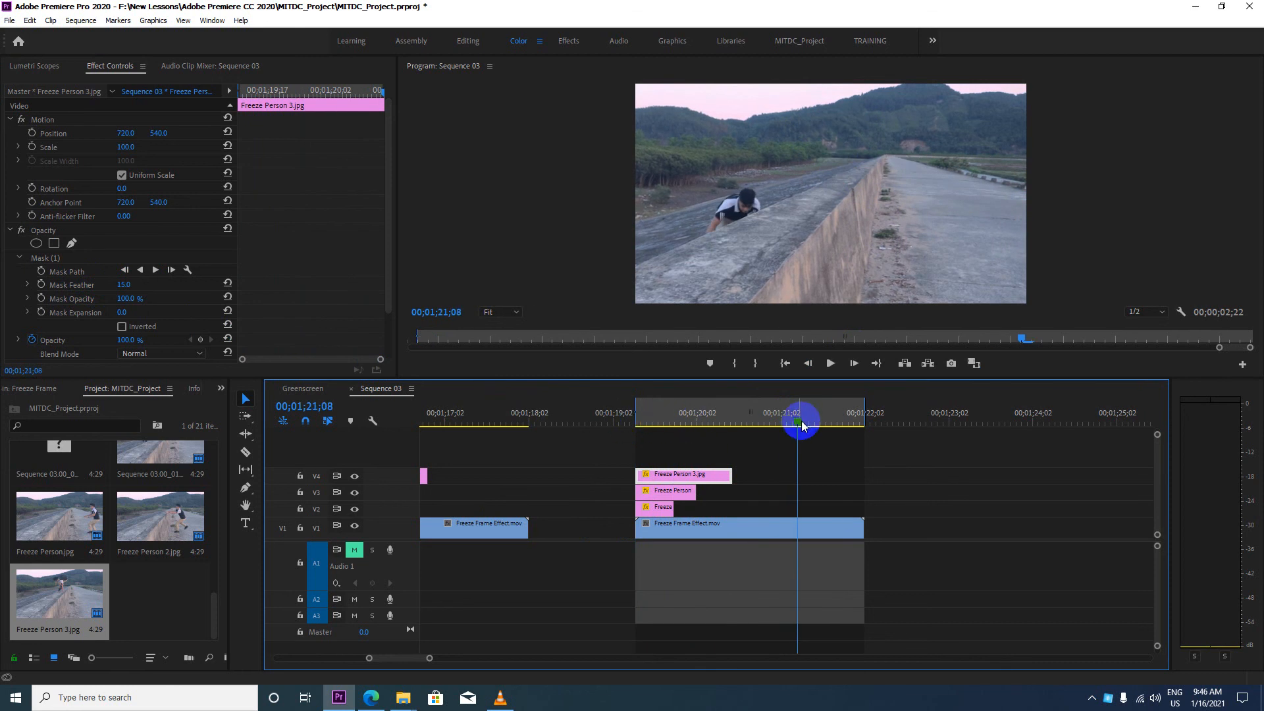
left_click_drag(802, 425, 657, 439)
Step: Switch to the browser, find the recommended YouTube tutorial on the FREEZE FRAME CLONE TRAIL effect, play its opening and pause it at 0:21
left_click(357, 698)
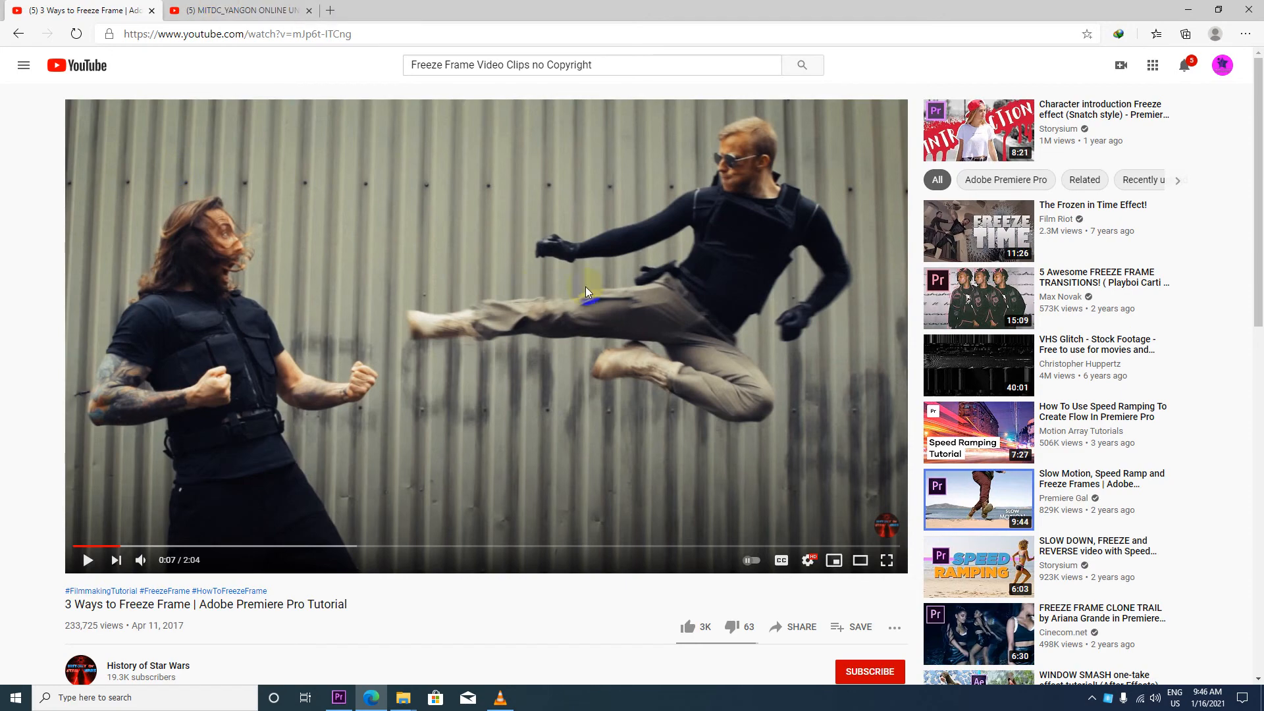
scroll(1139, 516, "down", 8)
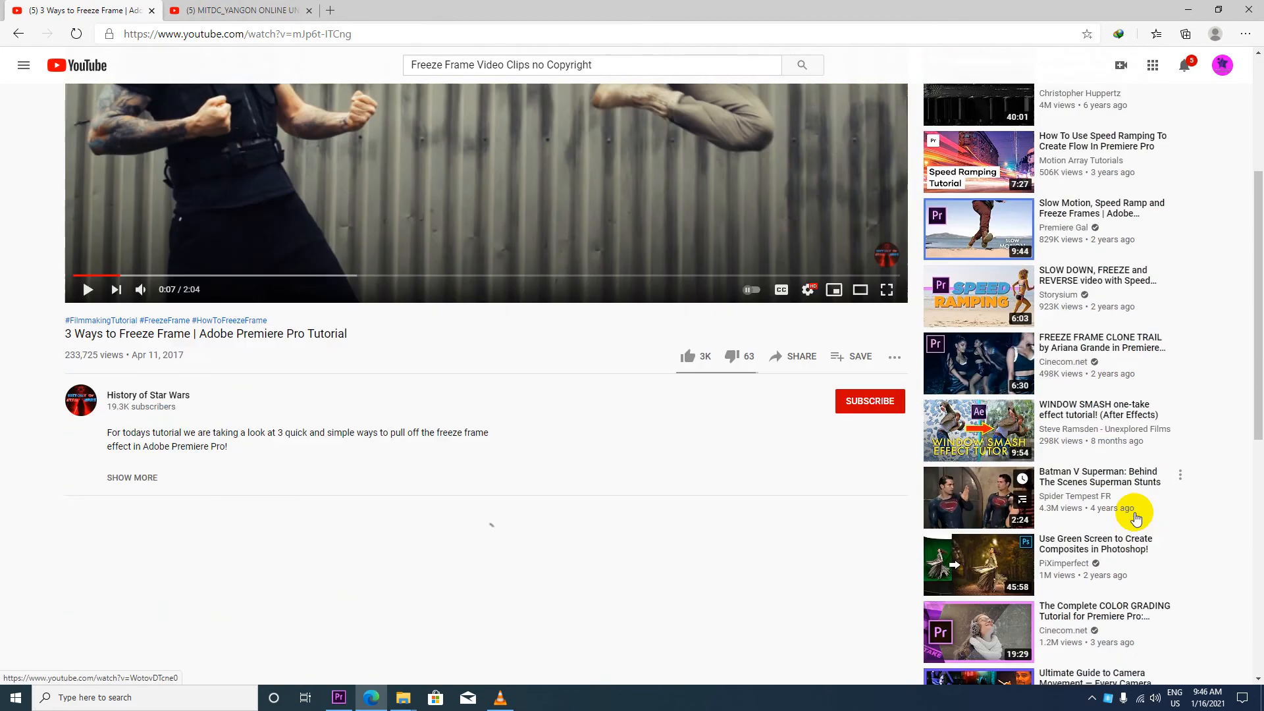
scroll(1136, 520, "down", 6)
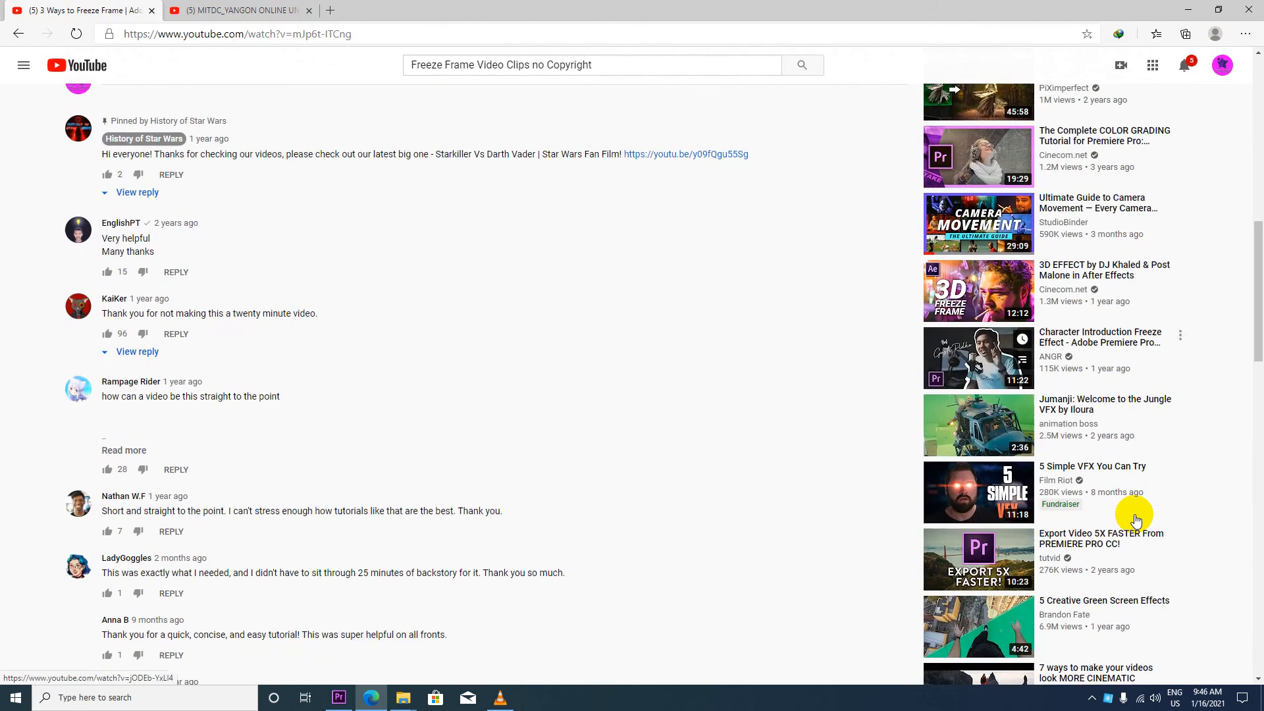
scroll(1136, 520, "down", 6)
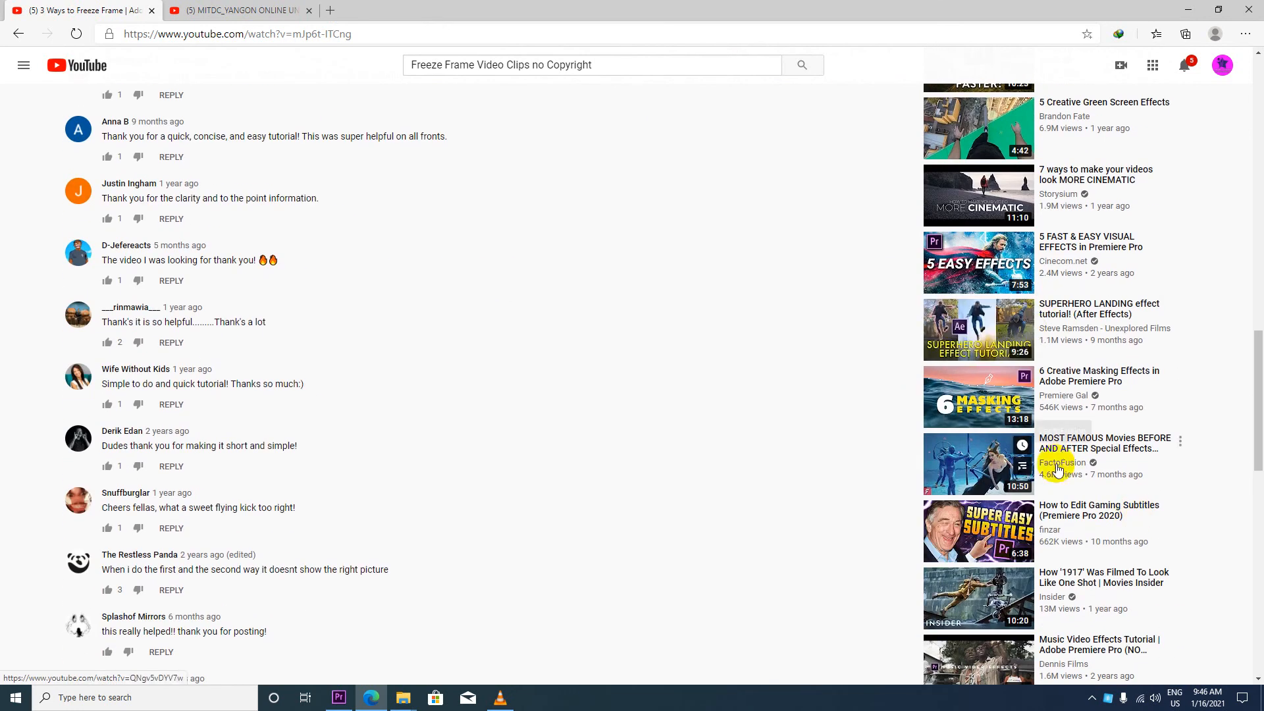
scroll(1057, 468, "down", 4)
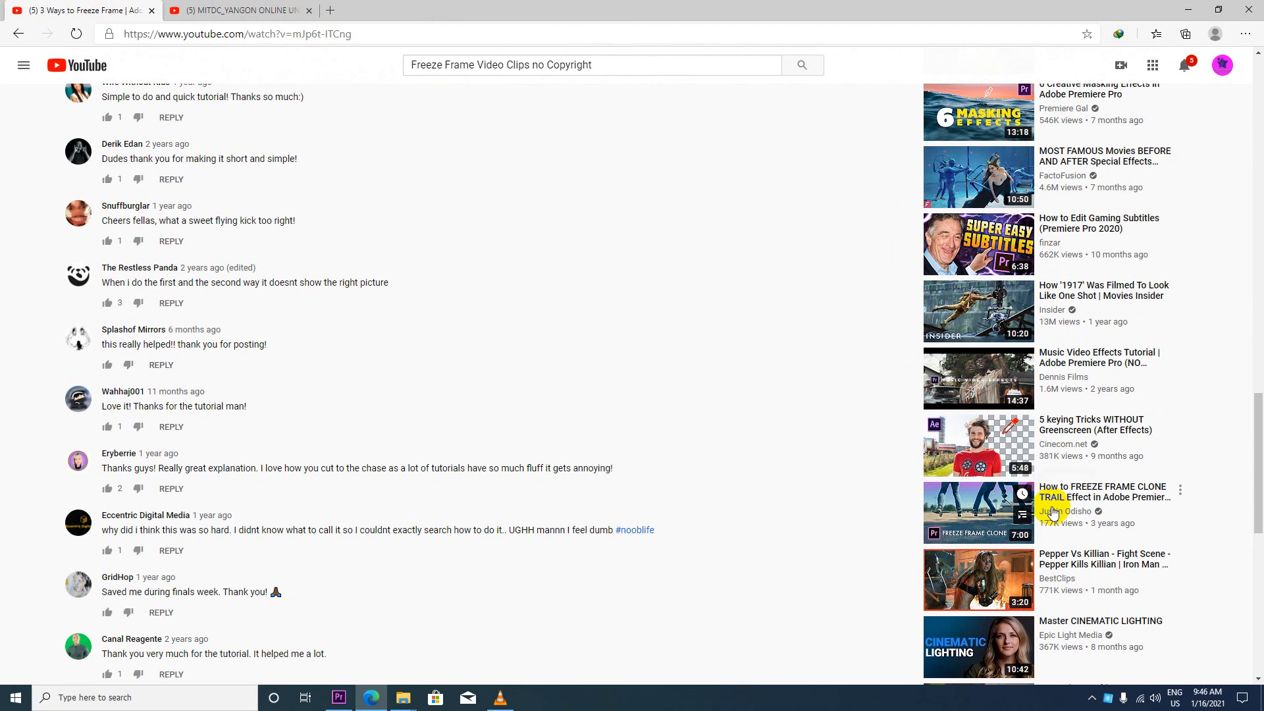
left_click(1119, 498)
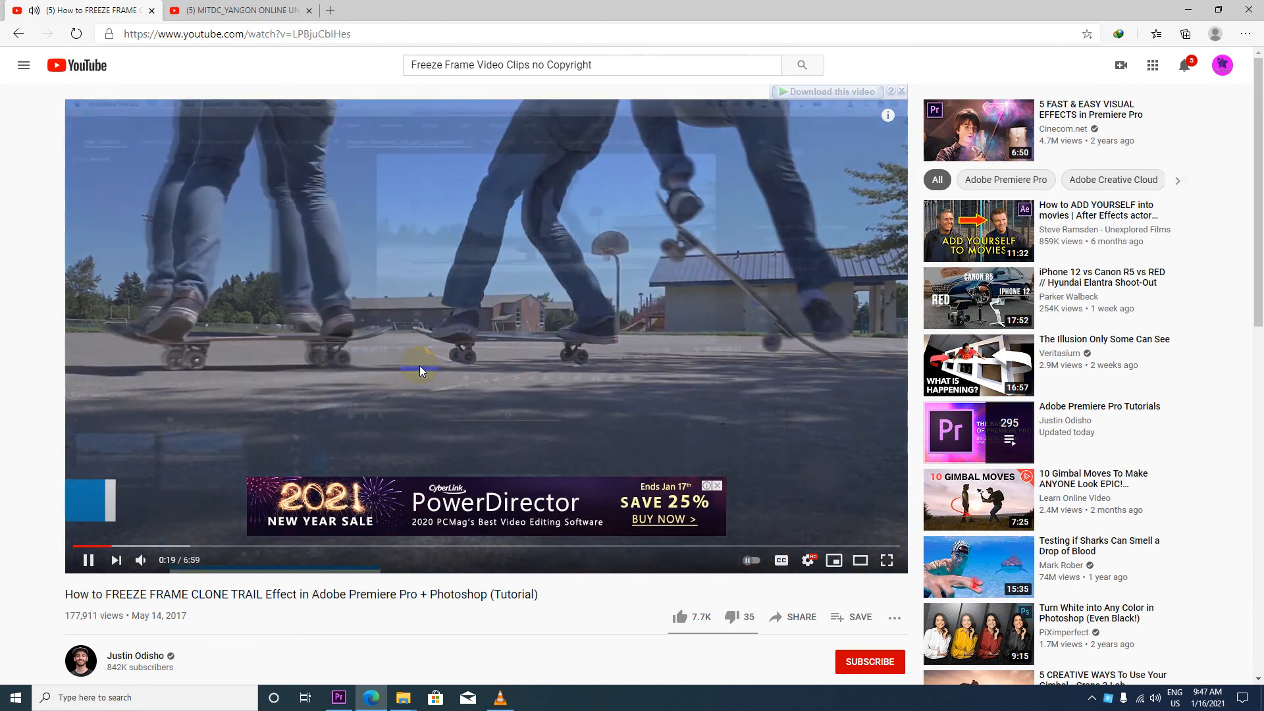
left_click(87, 559)
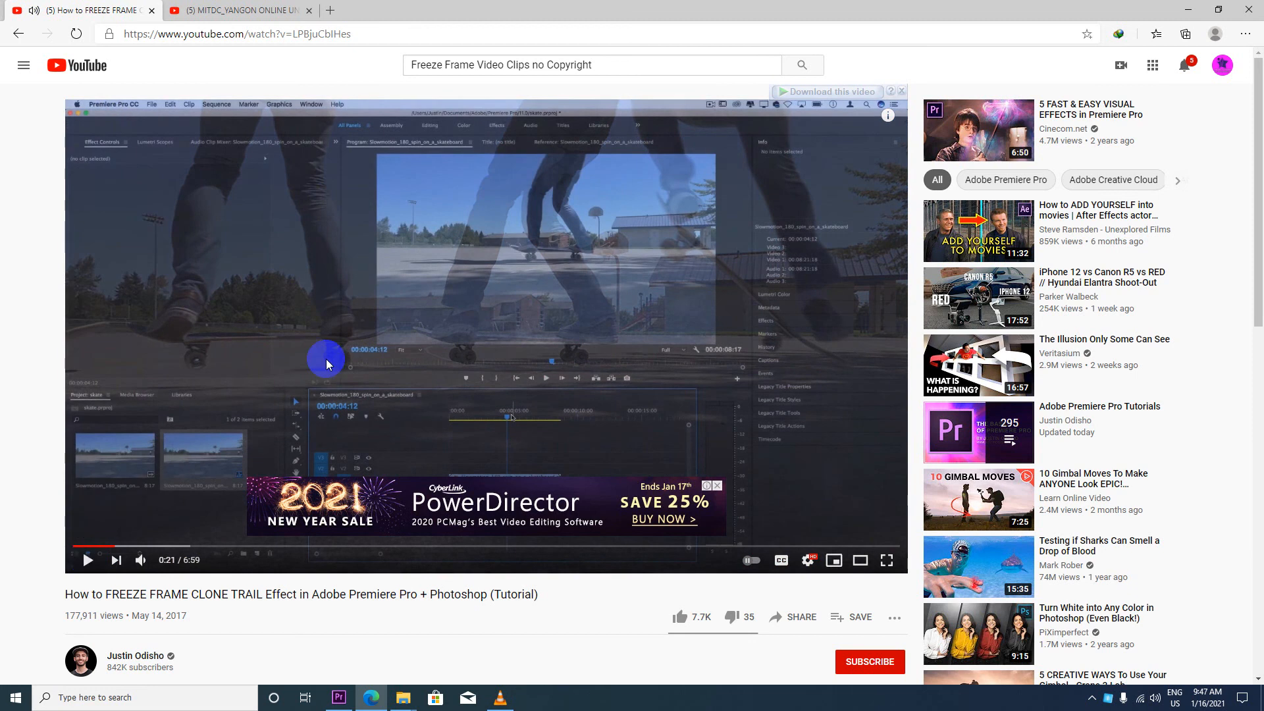
Step: View the MITDC_YANGON ONLINE UNIVERSITY channel's uploads, return to Premiere Pro and set the playhead to 00;01;19;16
left_click(249, 9)
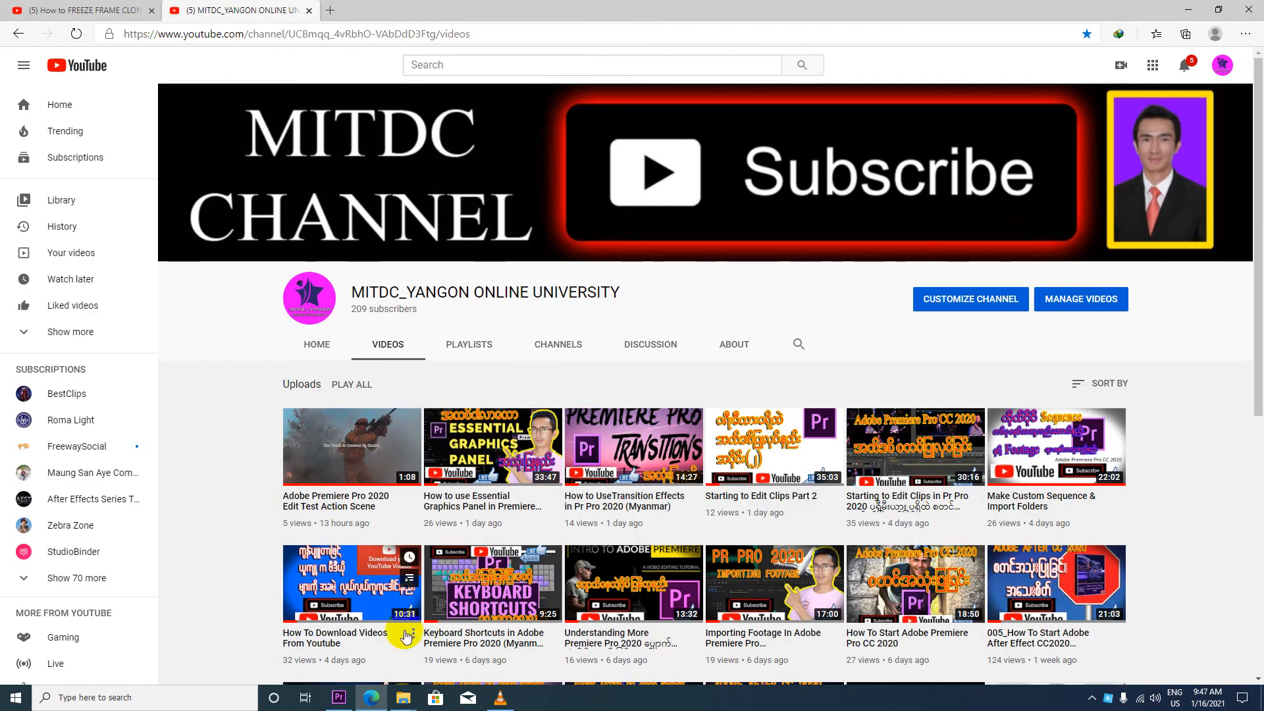
left_click(339, 697)
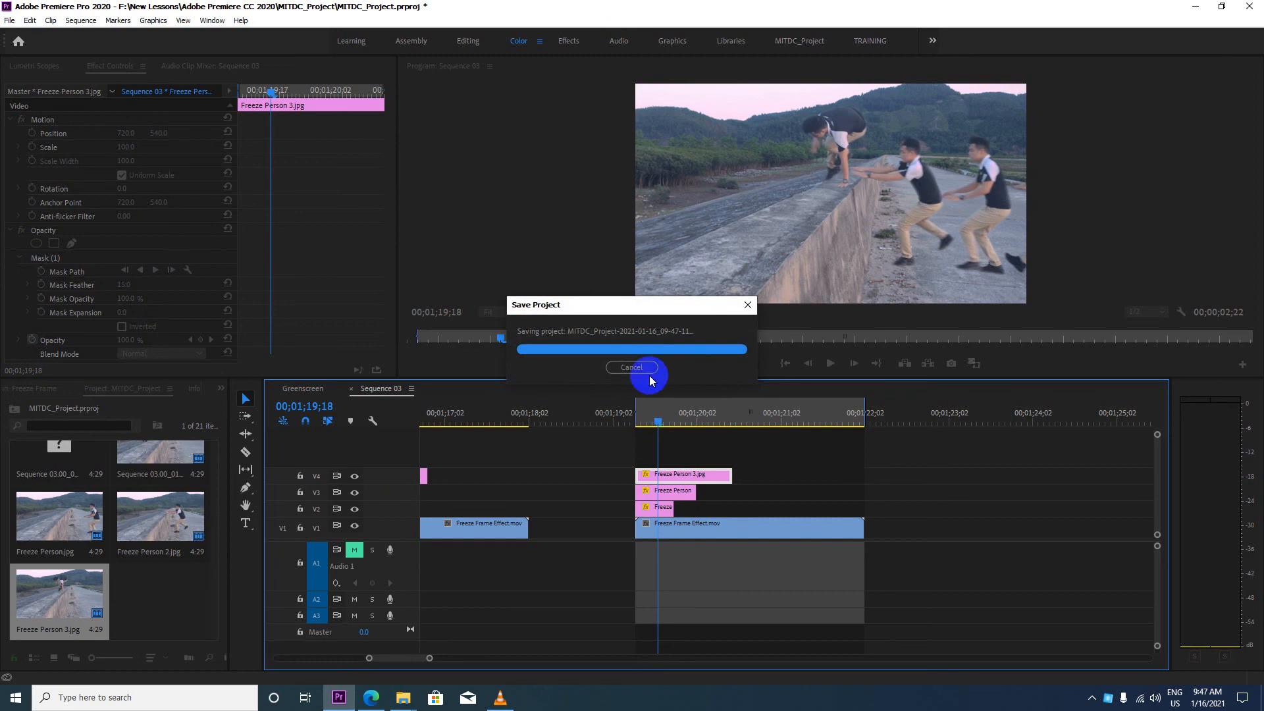
left_click(652, 422)
mouse_move(652, 423)
left_mouse_down()
mouse_move(639, 422)
mouse_move(728, 423)
mouse_move(655, 426)
left_mouse_up()
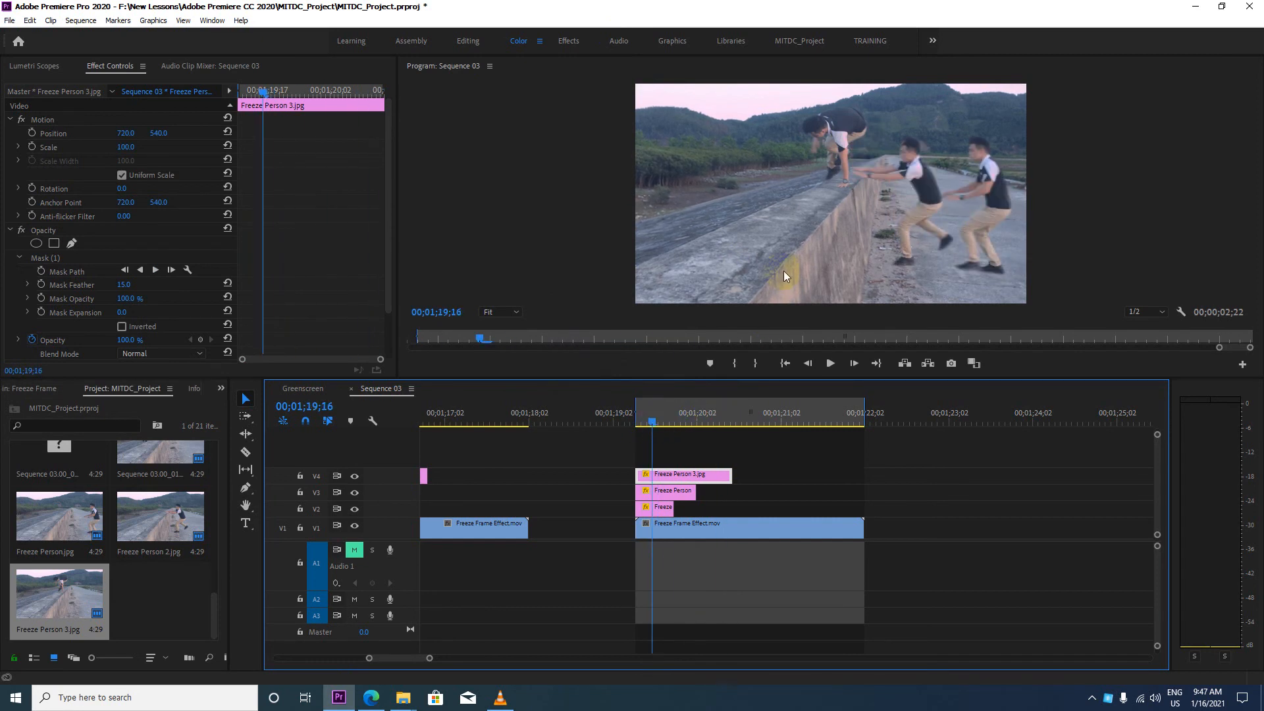
Step: Minimize the open windows and line up the Premiere Pro, Resolve and After Effects shortcuts in the empty middle area of the desktop
left_click(1194, 6)
left_click(1185, 10)
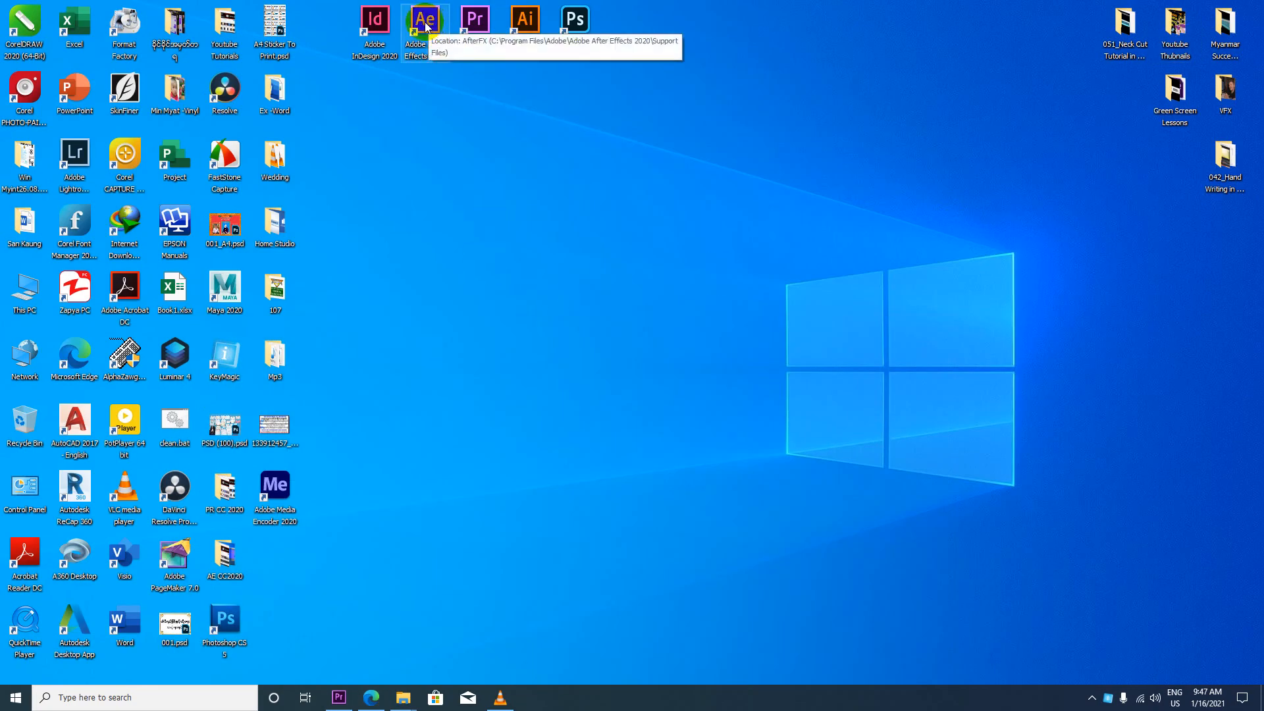
left_click_drag(426, 27, 743, 164)
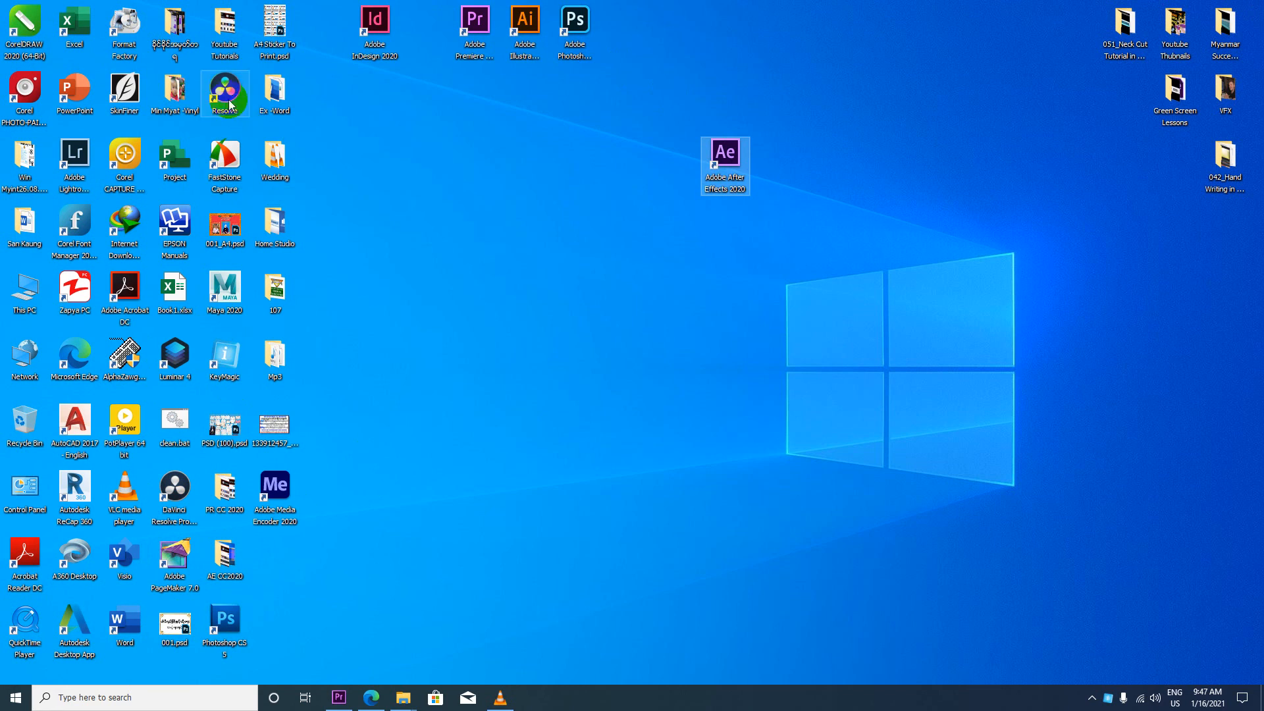
left_click_drag(224, 92, 668, 175)
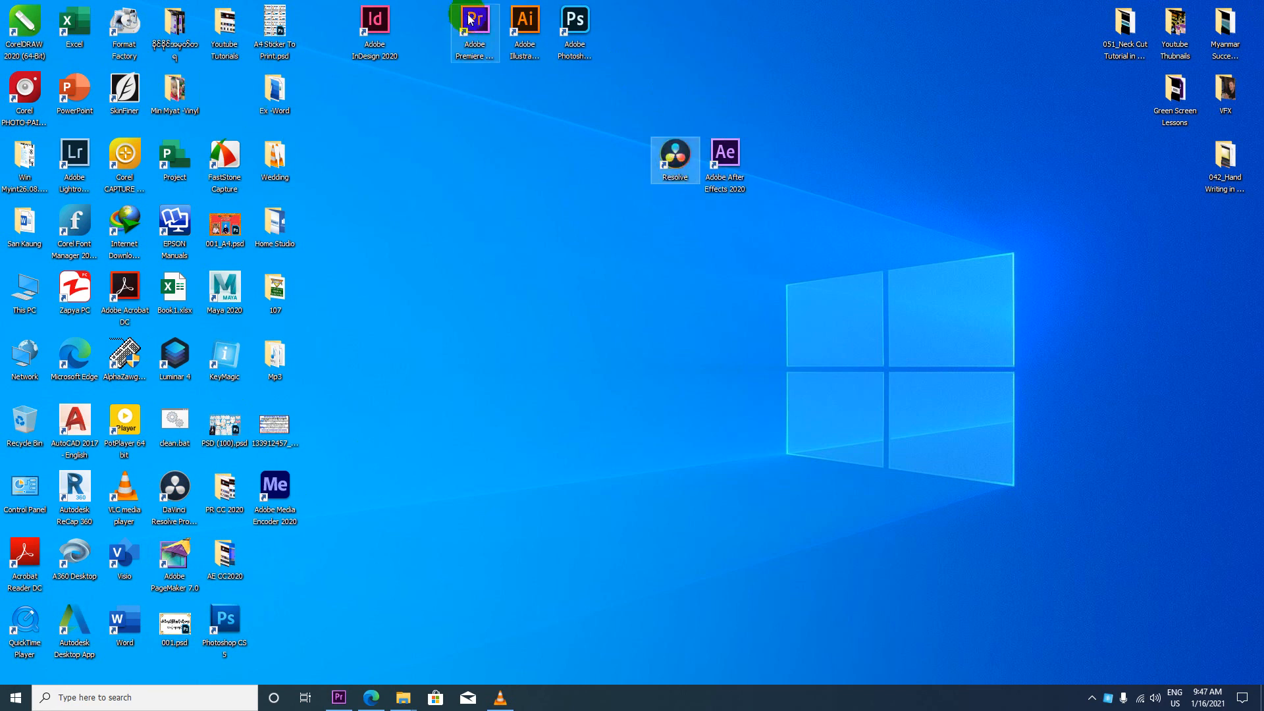
left_click_drag(474, 21, 625, 152)
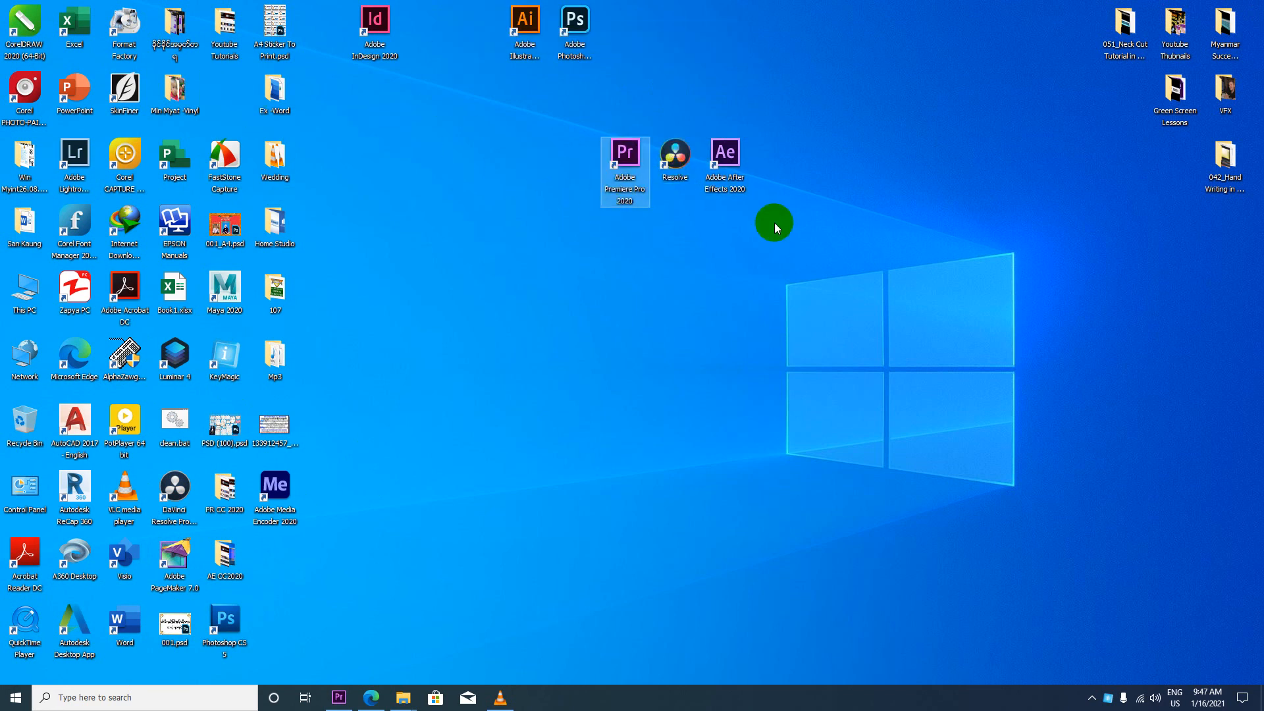
Step: Reorder the three shortcuts as Premiere Pro, After Effects and Resolve, beneath the Illustrator shortcut, and select all three
left_click_drag(776, 228, 520, 110)
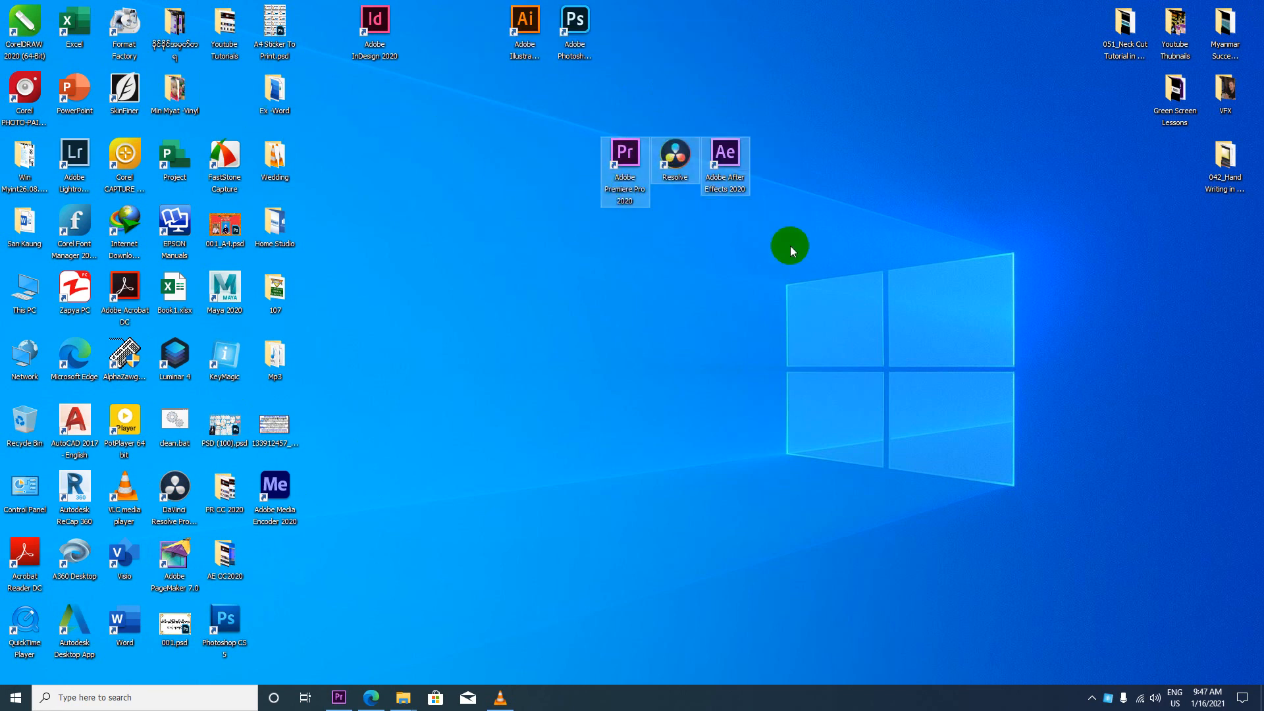
left_click(558, 277)
left_click_drag(624, 157, 520, 163)
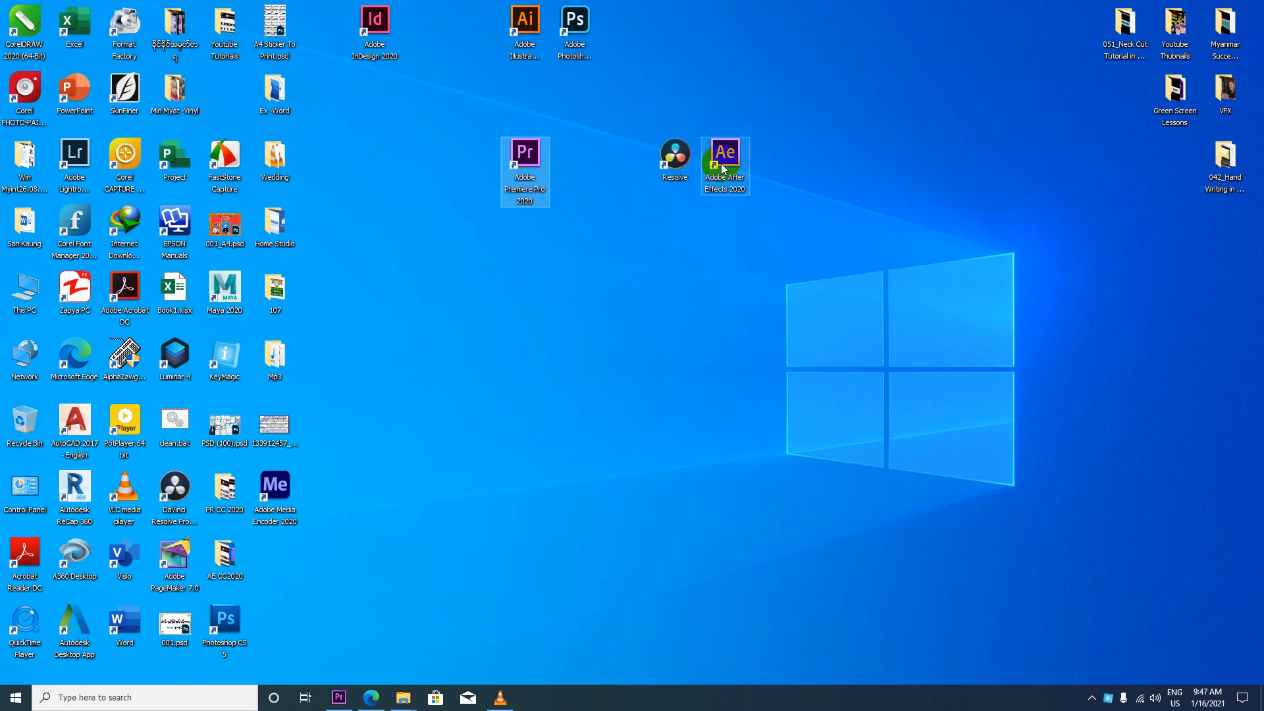
left_click_drag(722, 168, 580, 166)
left_click_drag(675, 164, 628, 168)
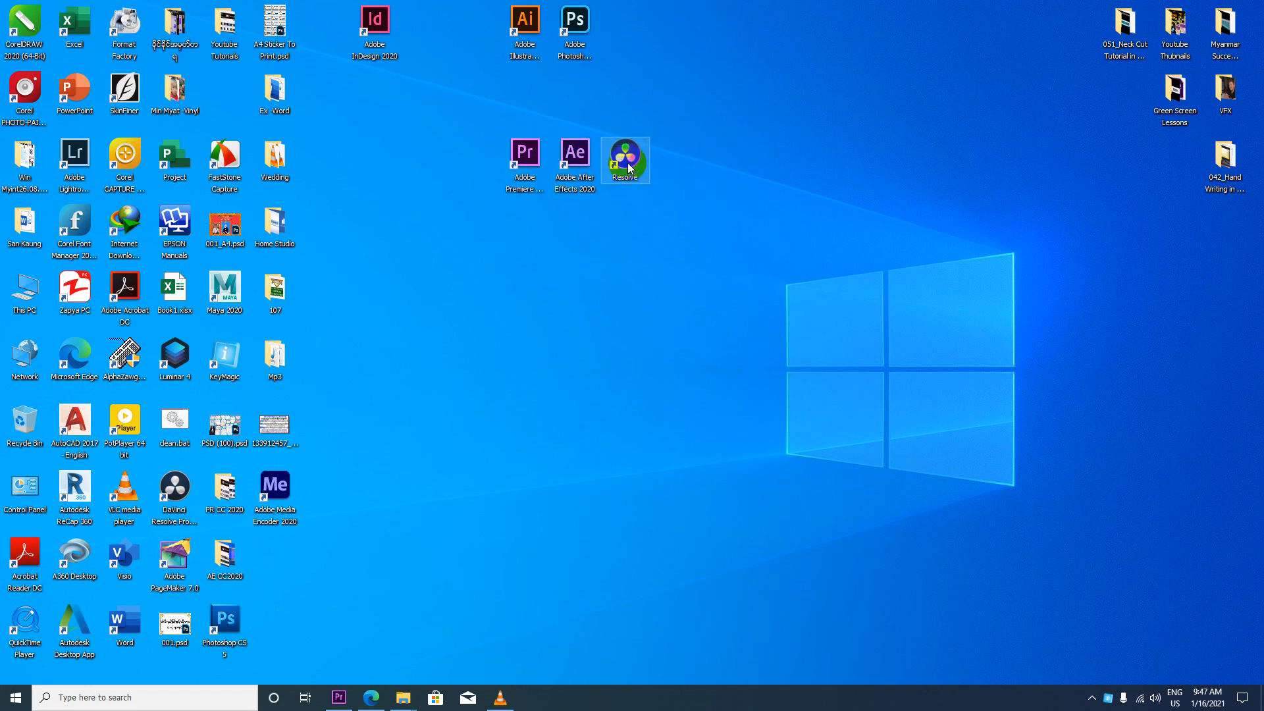
left_click_drag(700, 237, 496, 164)
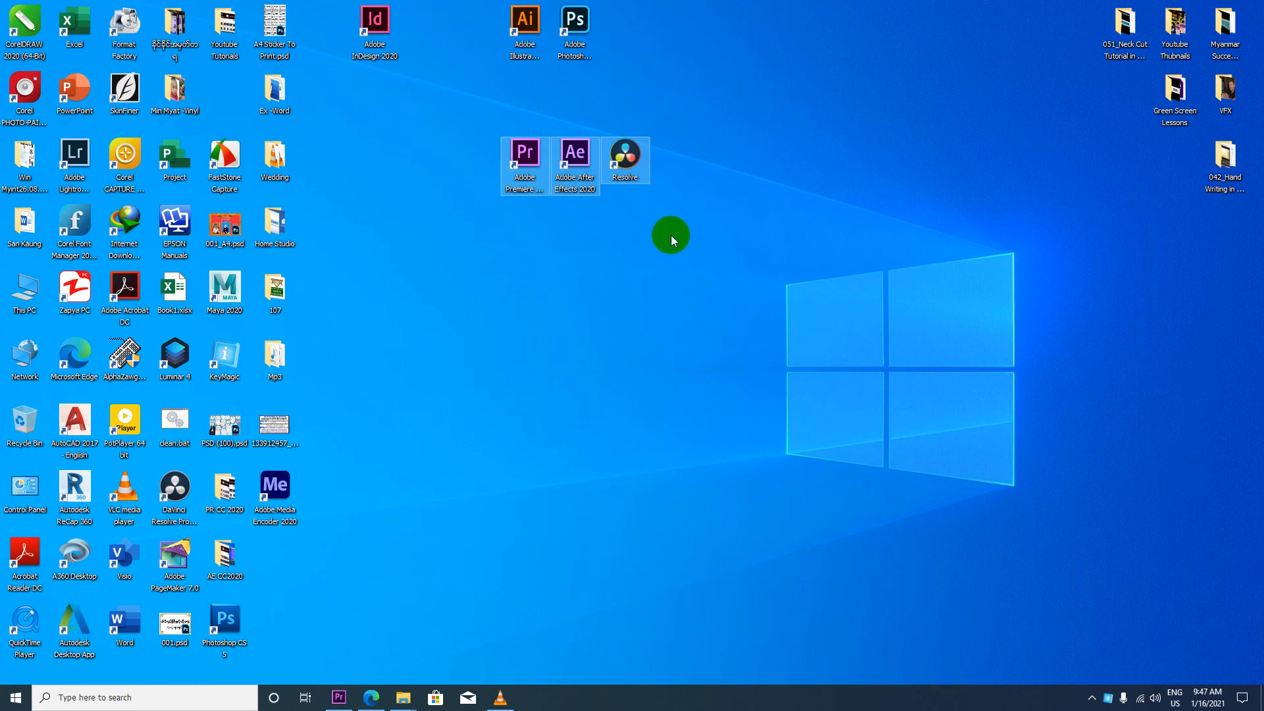
Step: Move the three shortcuts lower on the desktop, with Resolve placed above the Premiere Pro and After Effects pair
left_click(519, 189)
left_click_drag(519, 189, 616, 302)
left_click_drag(625, 158, 574, 273)
left_click_drag(575, 158, 678, 310)
mouse_move(738, 373)
left_mouse_down()
mouse_move(488, 319)
mouse_move(727, 393)
left_mouse_up()
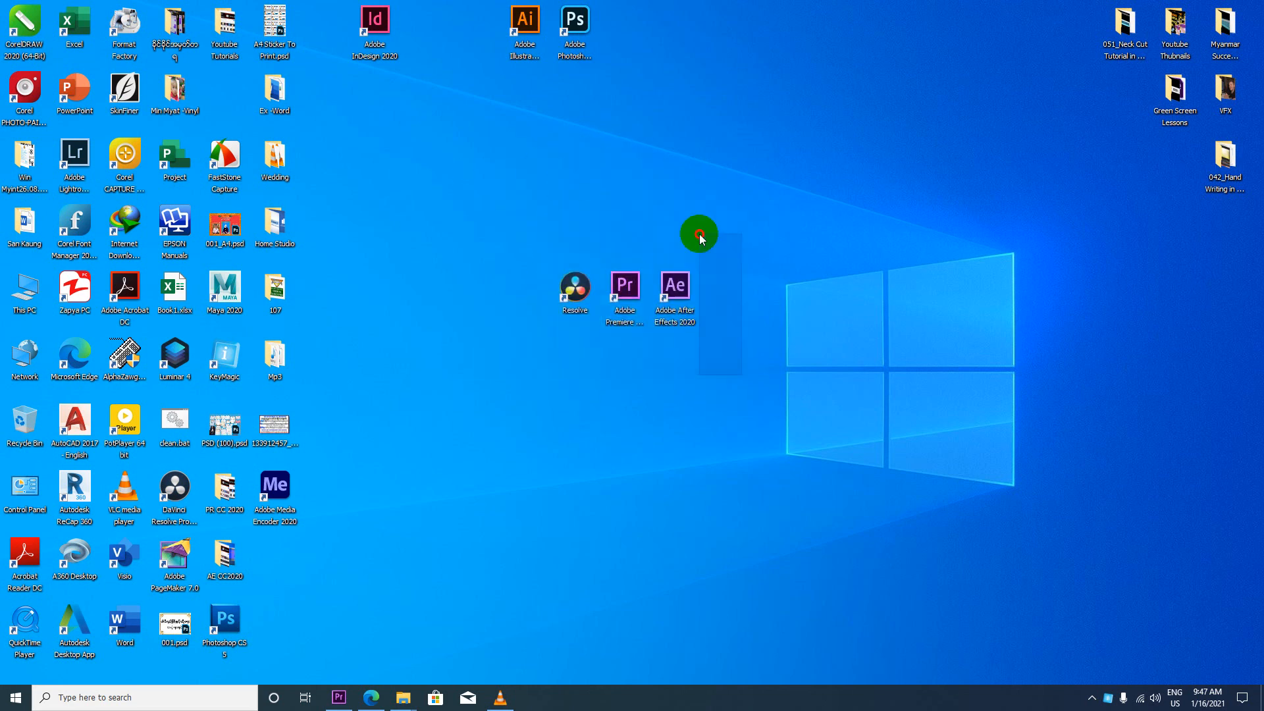
left_click_drag(573, 290, 558, 242)
left_click_drag(679, 224, 678, 225)
left_click_drag(715, 354, 611, 287)
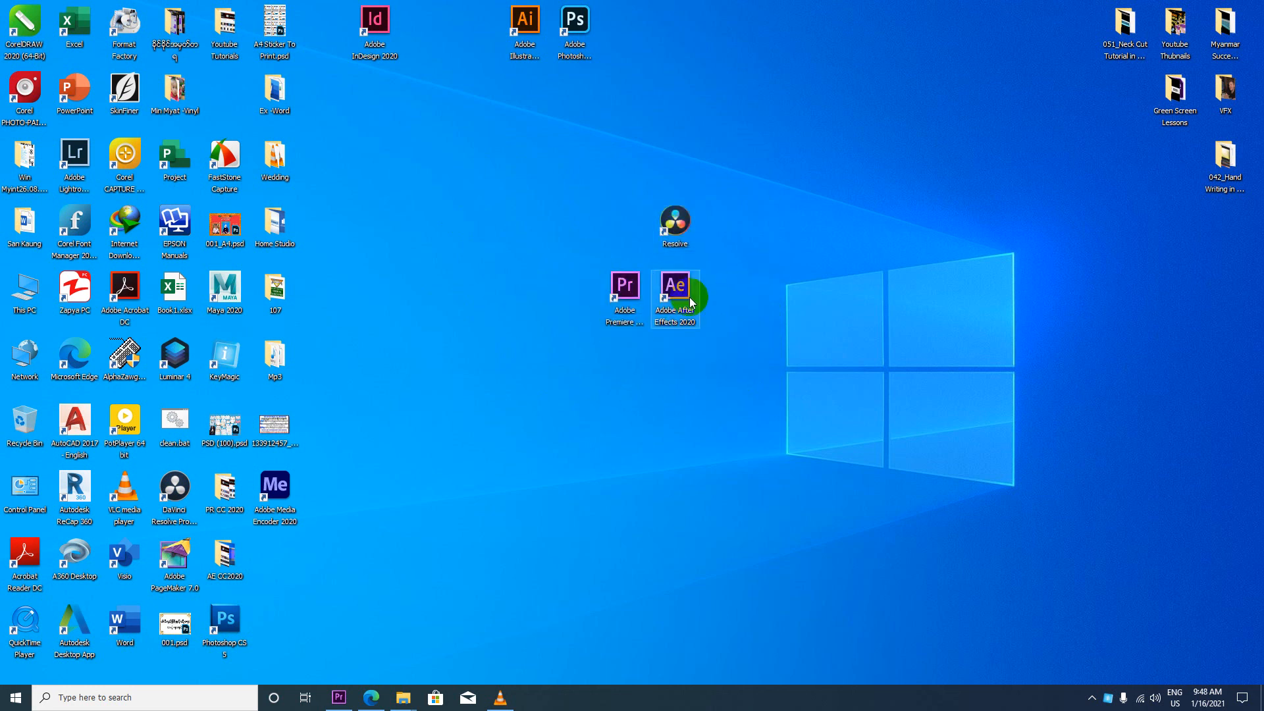
Step: Place the Premiere Pro and After Effects shortcuts side by side, with Resolve set apart from them in the same row
left_click(675, 223)
left_click_drag(675, 223, 669, 169)
left_click(680, 303)
left_click_drag(680, 303, 768, 224)
left_click_drag(876, 277, 590, 208)
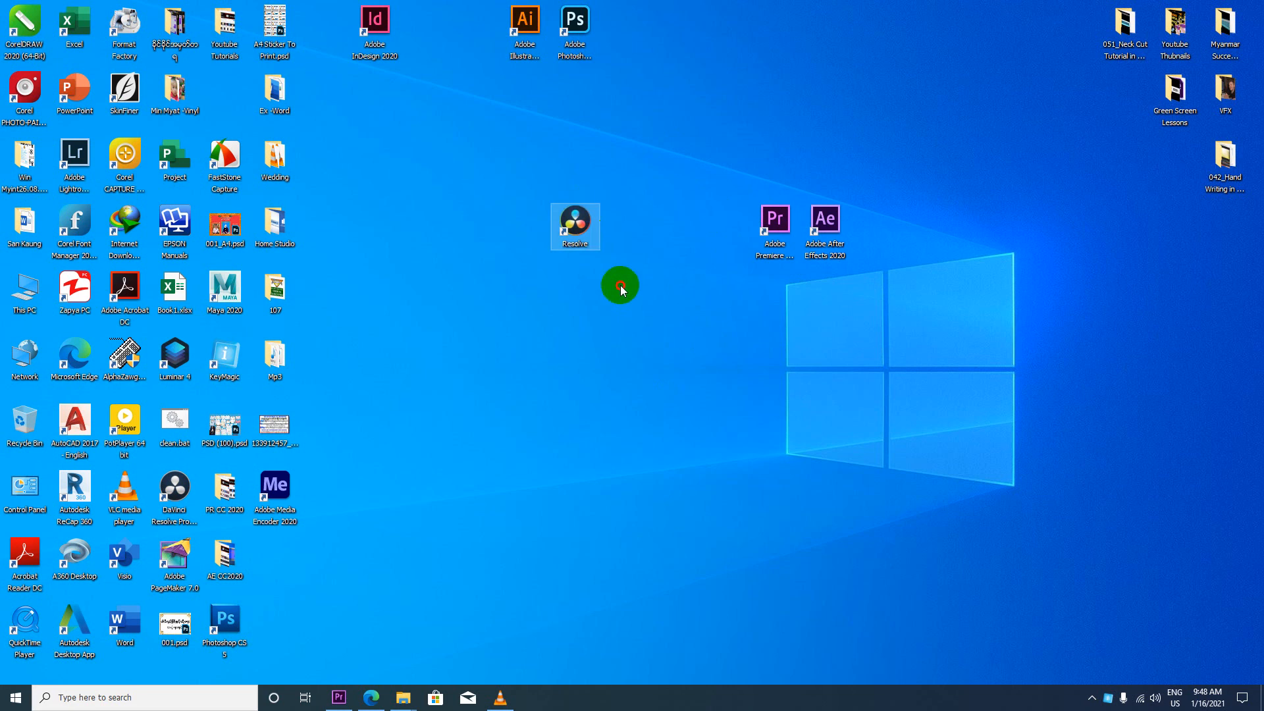
left_click_drag(618, 287, 527, 144)
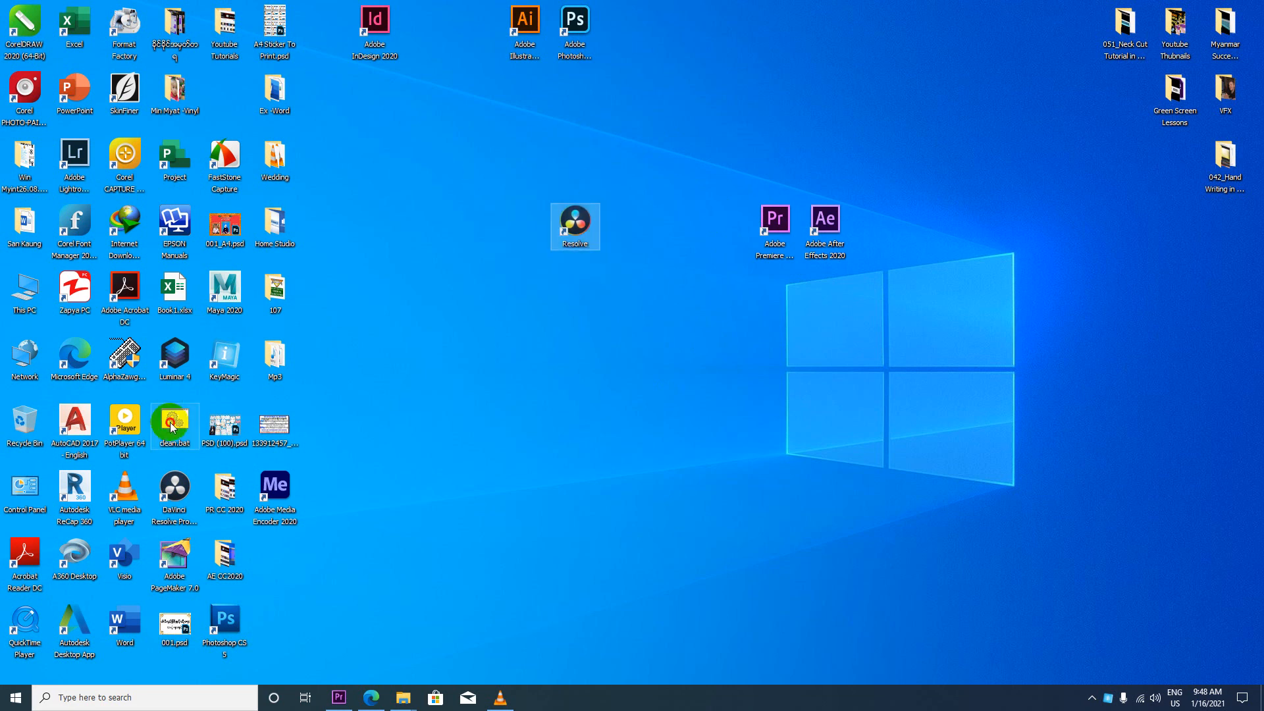
left_click(722, 353)
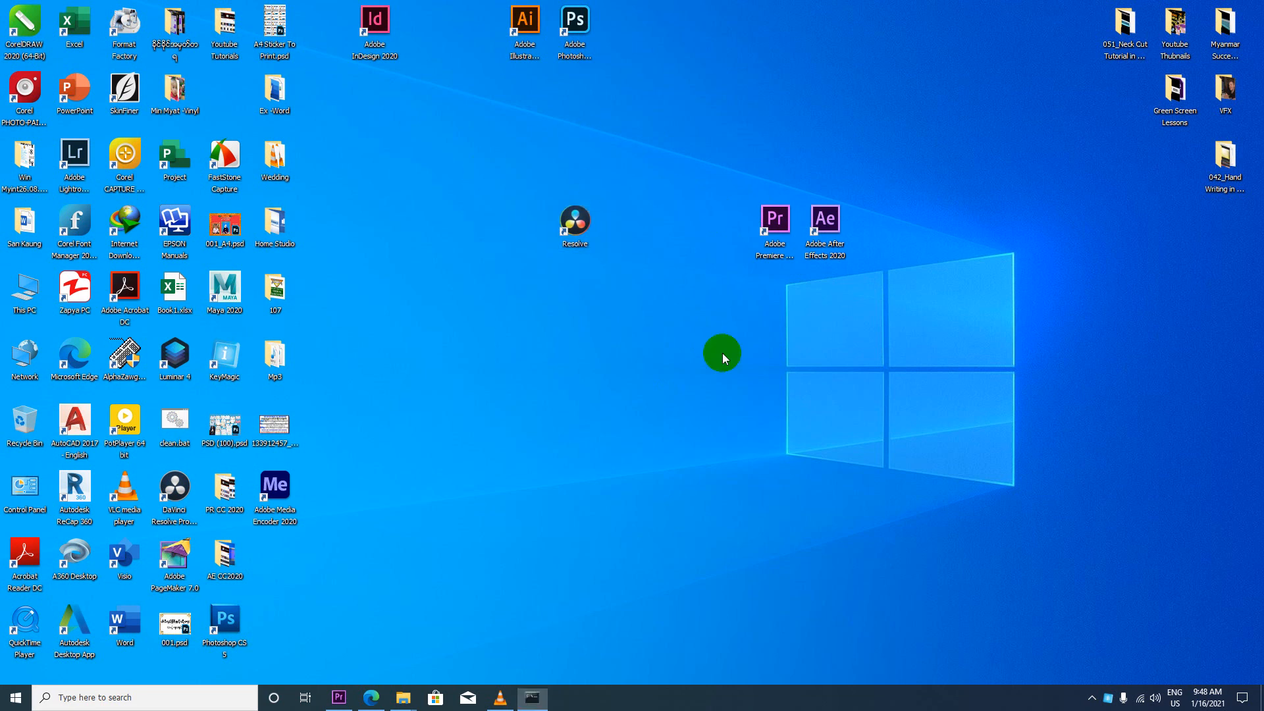
Step: Switch to the browser to view the MITDC channel's banner and uploaded videos, and minimize it
left_click(369, 698)
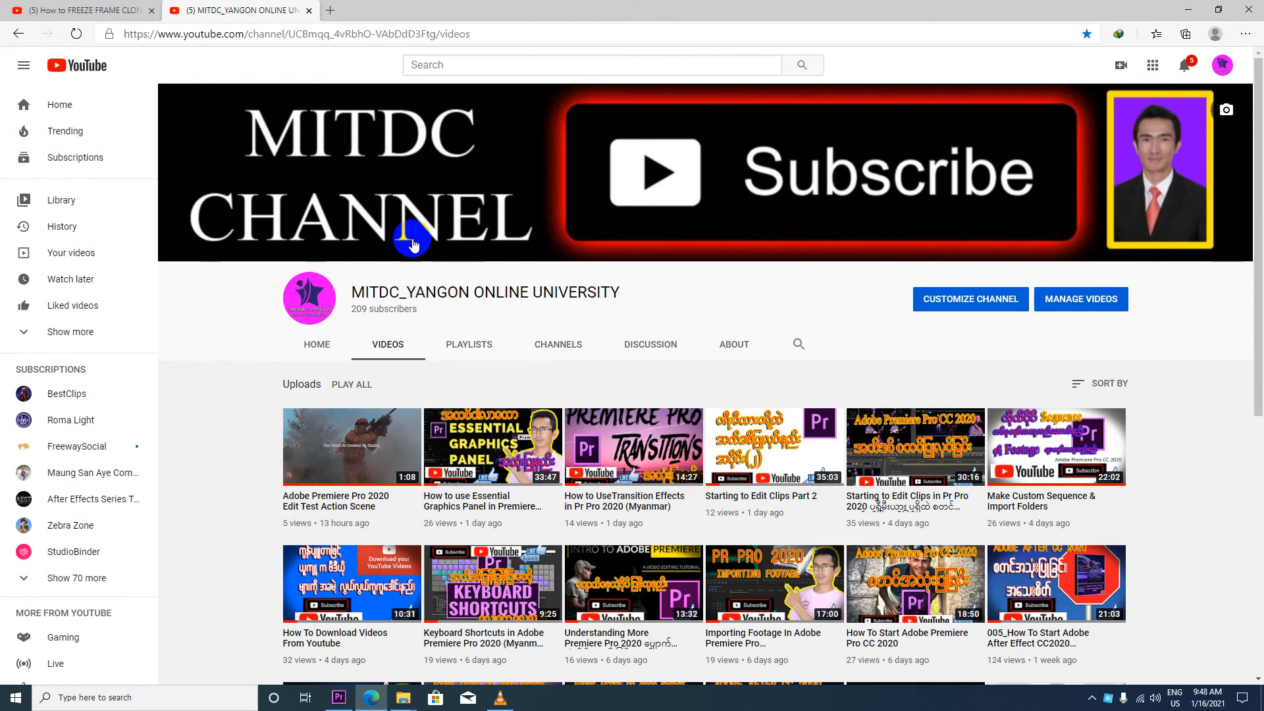
left_click(406, 233)
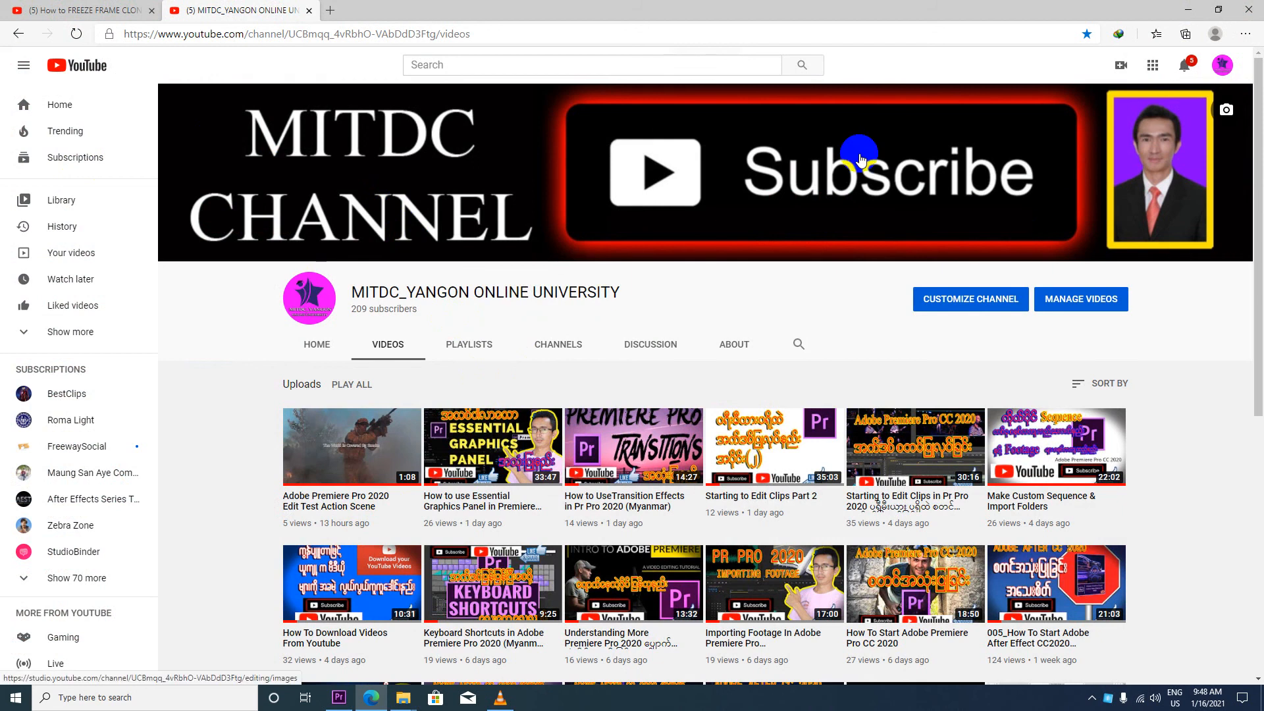
mouse_move(459, 410)
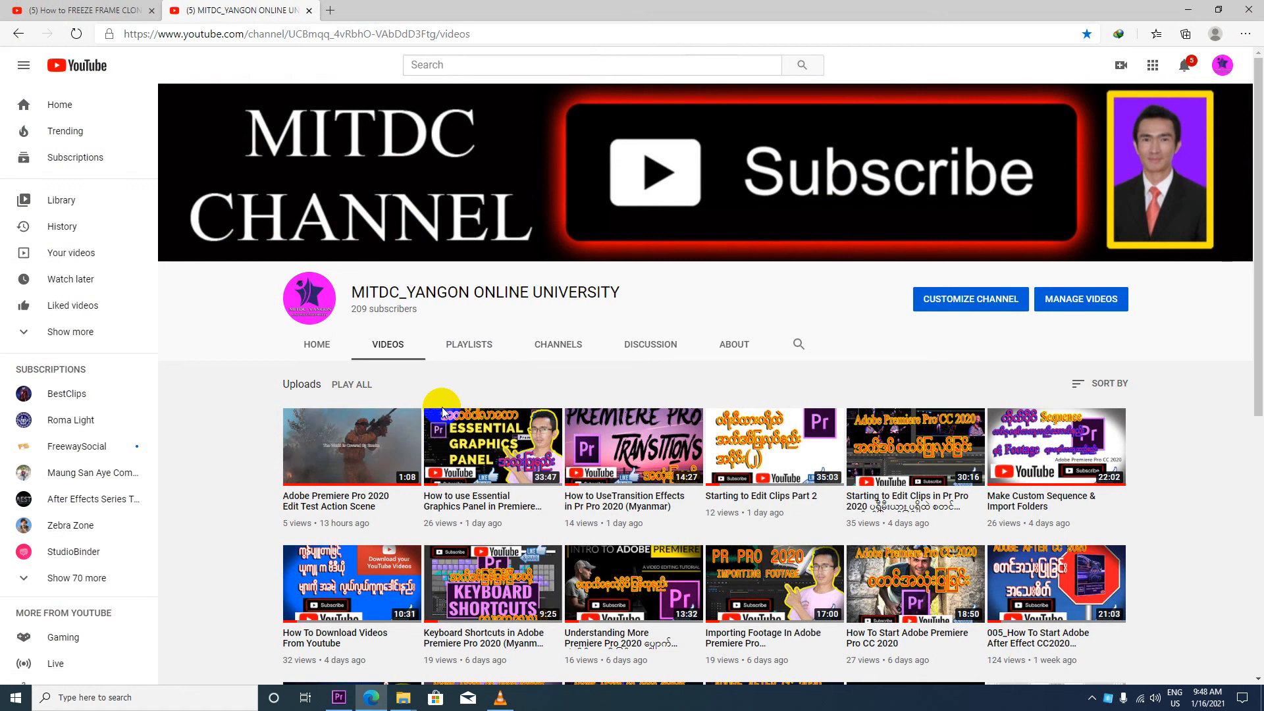
left_click(1195, 10)
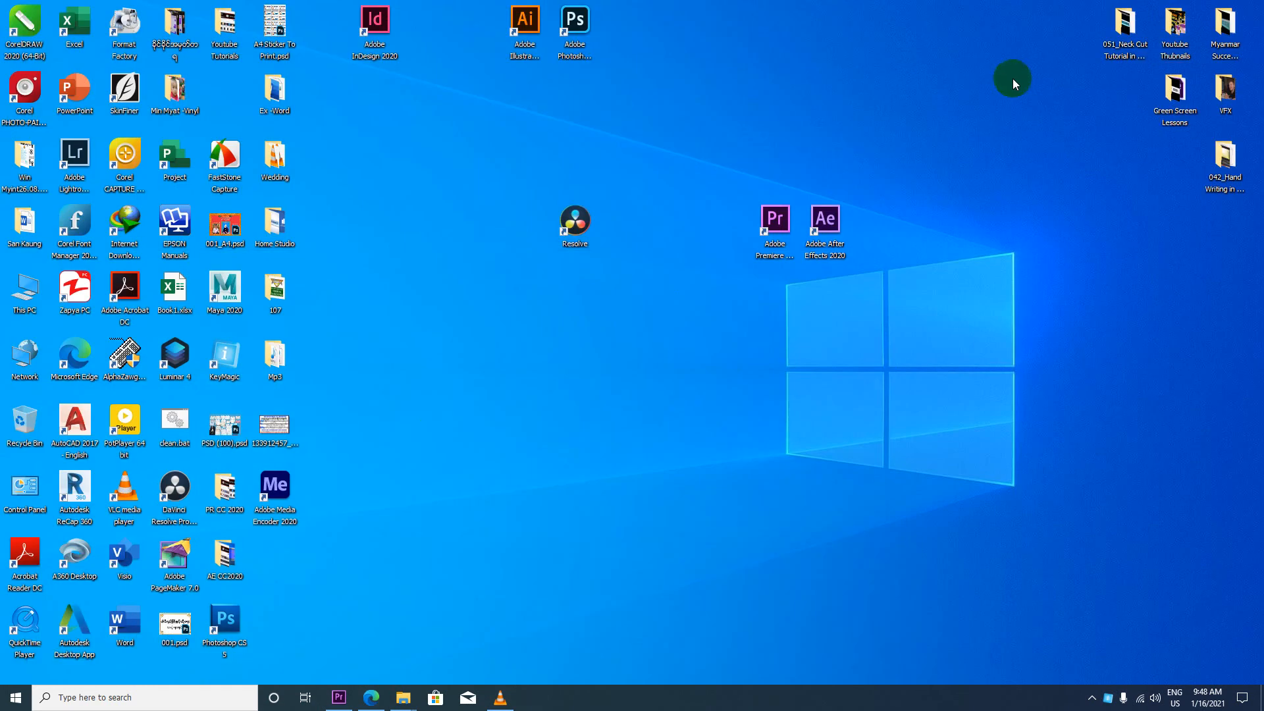